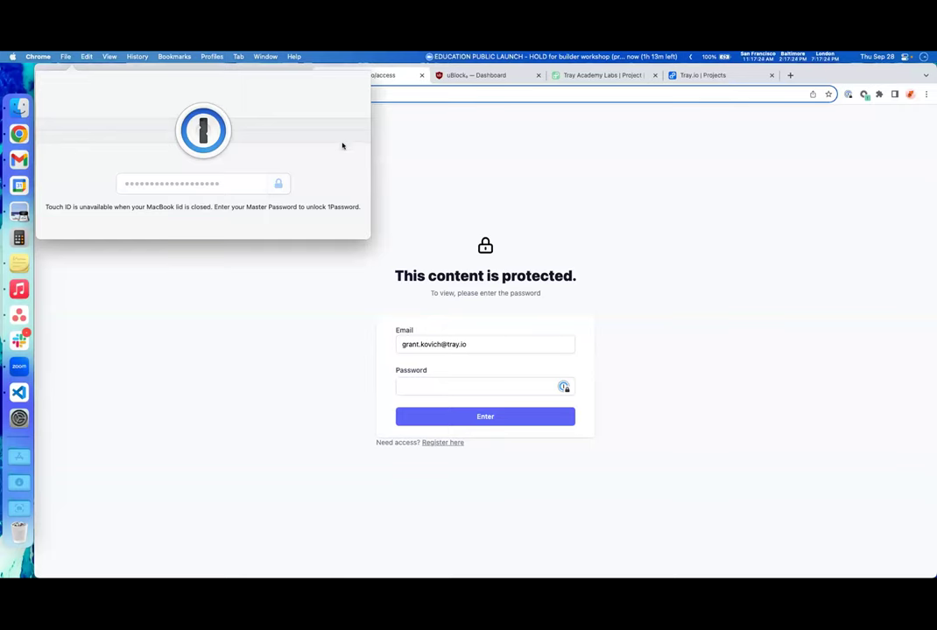
- Sign in to Tray Academy with the saved 1Password password, then expand the Anatomy of a workflow lessons
{"action": "key", "text": "Return"}
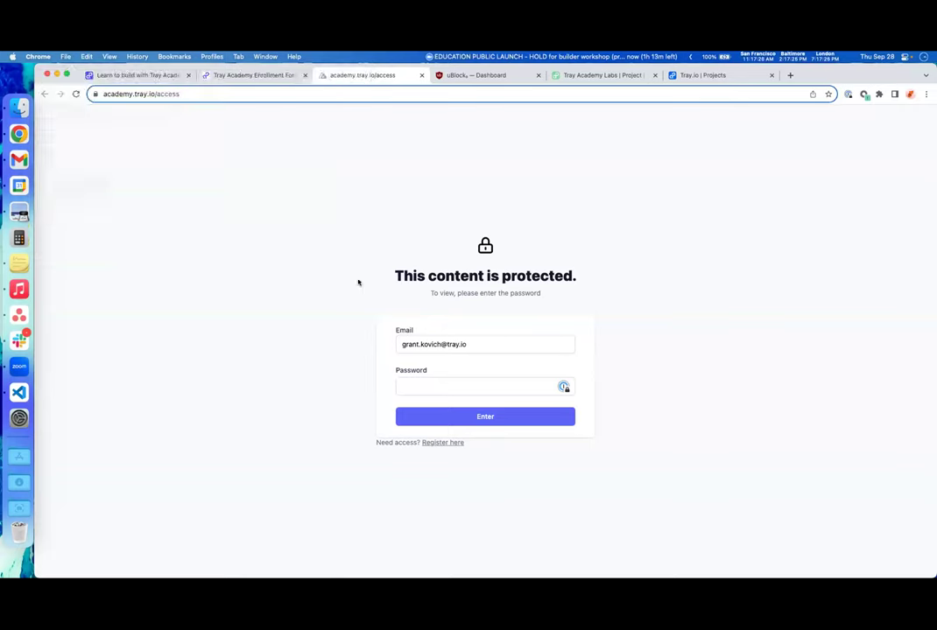
{"action": "left_click", "coordinate": [437, 449]}
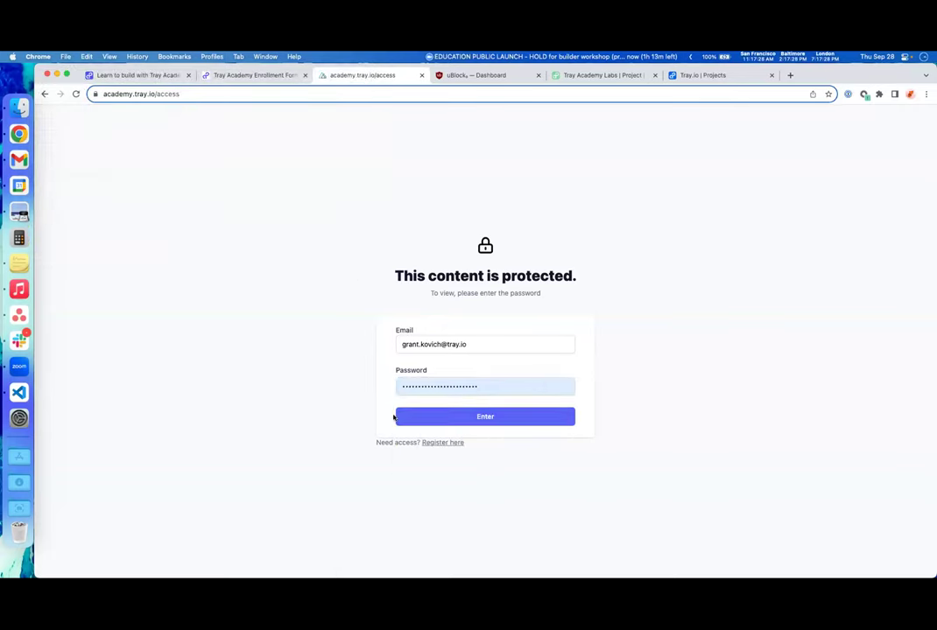
{"action": "left_click", "coordinate": [432, 418]}
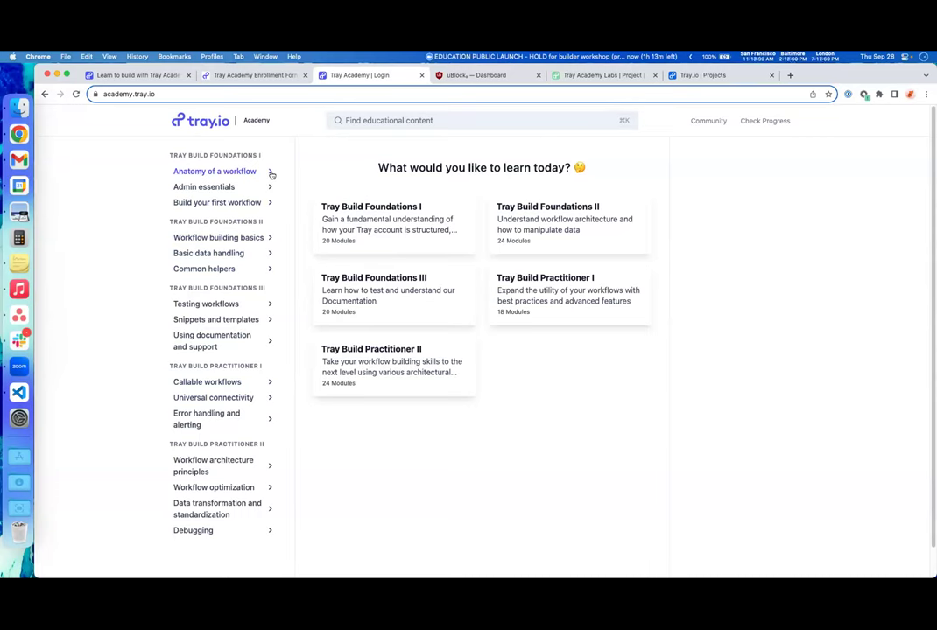
{"action": "left_click", "coordinate": [269, 172]}
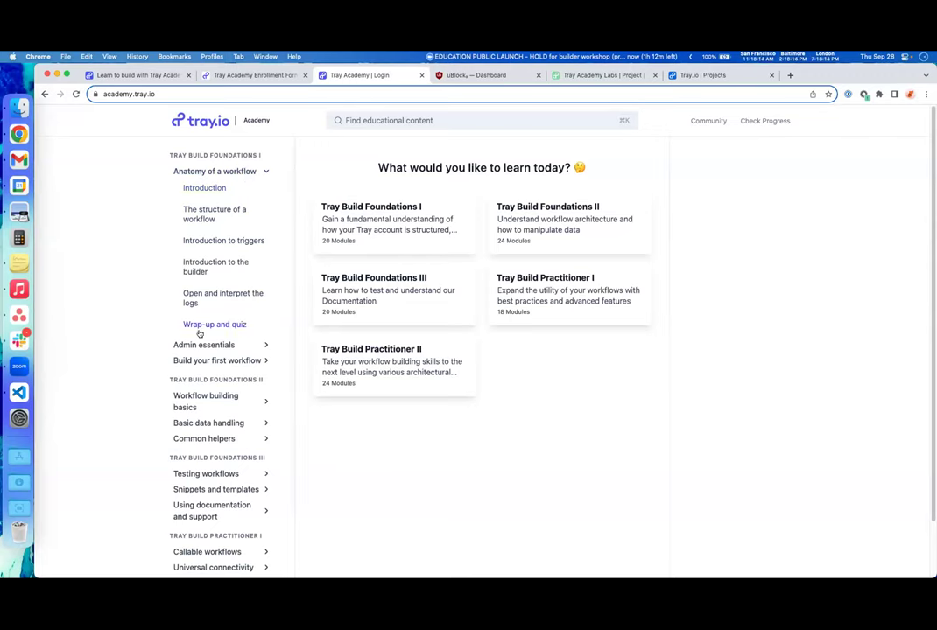
{"action": "left_click", "coordinate": [227, 330]}
{"action": "left_click", "coordinate": [238, 178]}
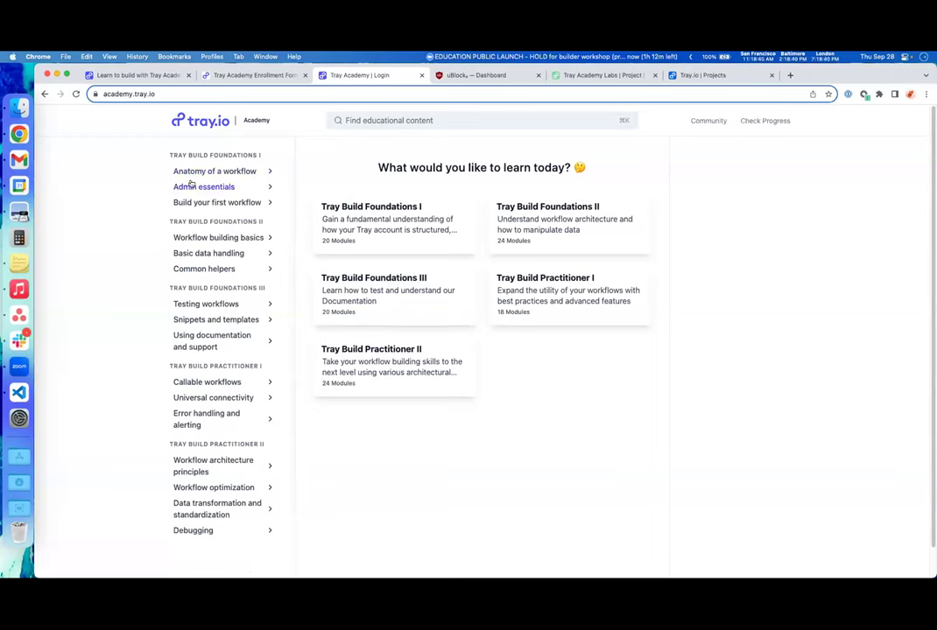
{"action": "left_click", "coordinate": [548, 119]}
- Search the academy for 'text helper', then open the tray.io Community page in a new tab
{"action": "type", "text": "text helper"}
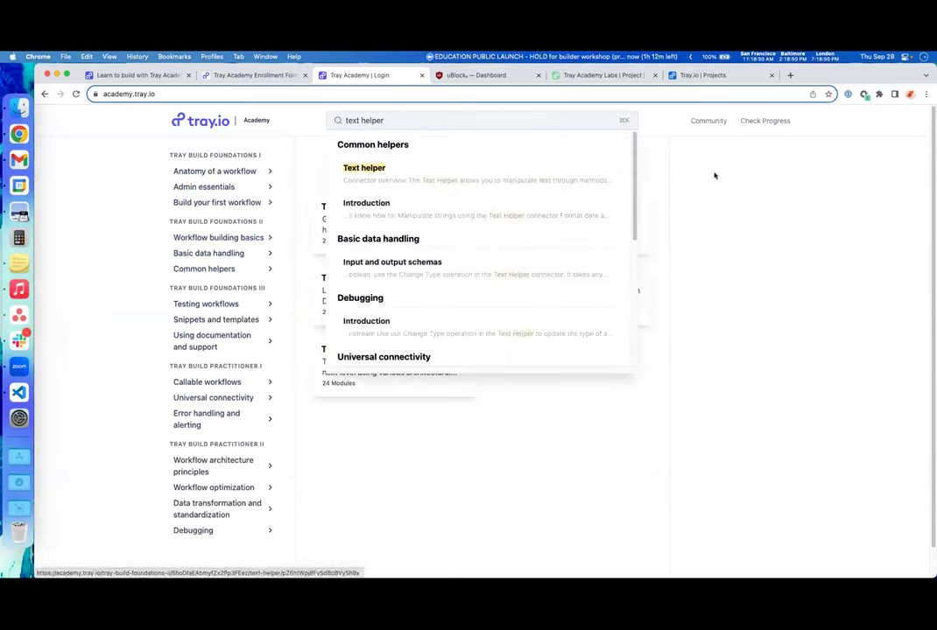
{"action": "left_click", "coordinate": [658, 163]}
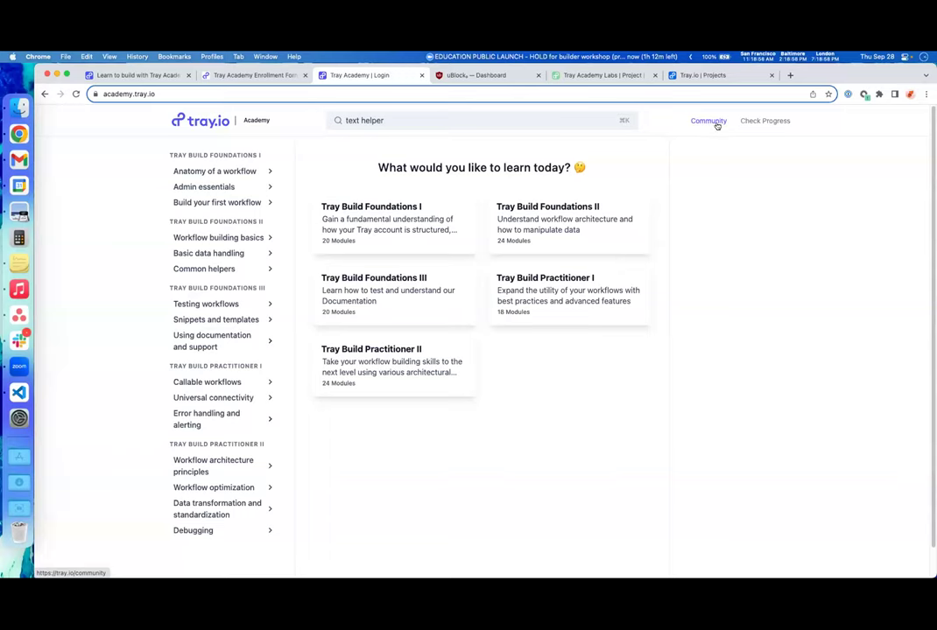
{"action": "left_click", "coordinate": [716, 123]}
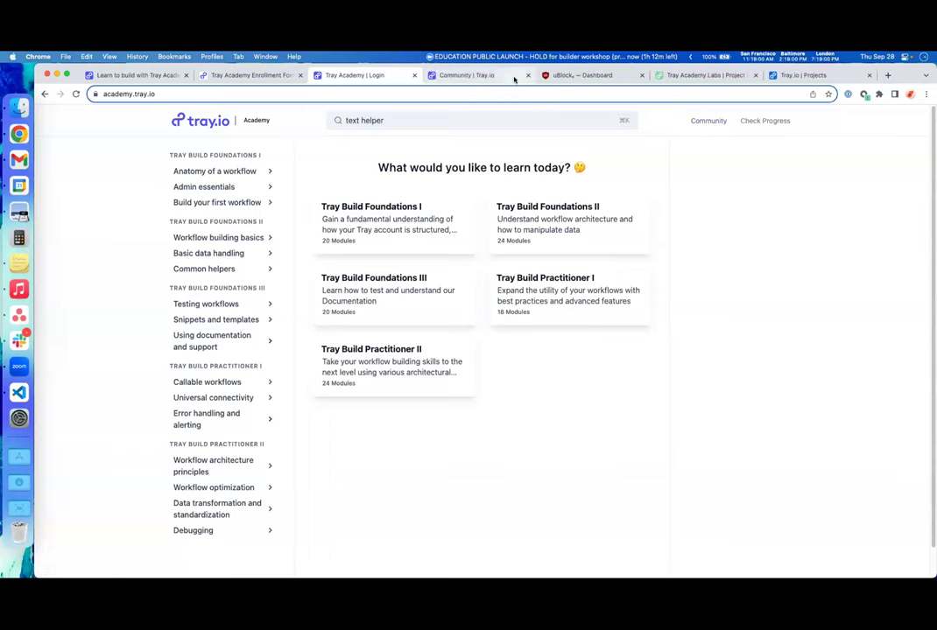
{"action": "left_click", "coordinate": [514, 78]}
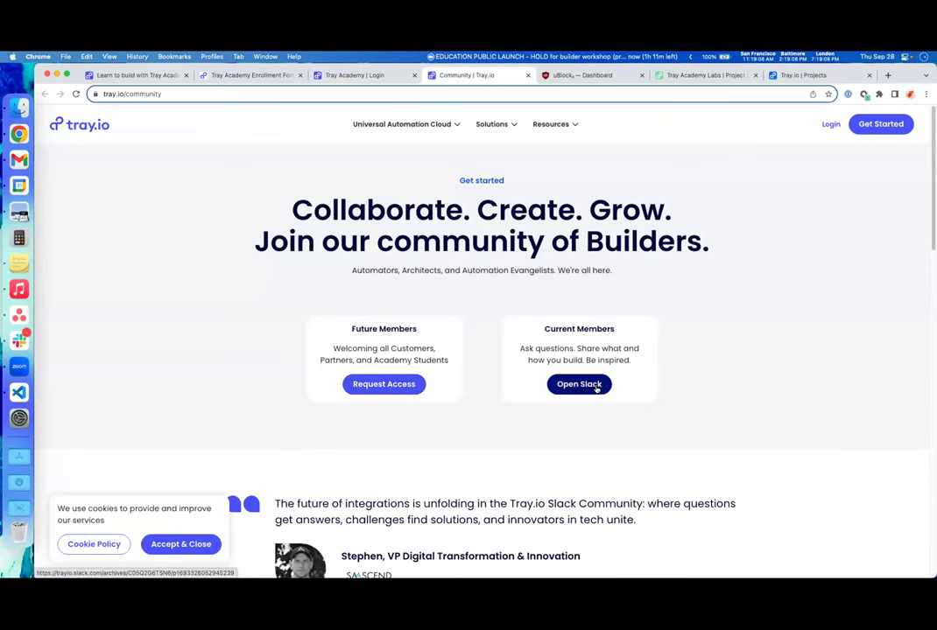
{"action": "left_click", "coordinate": [381, 81]}
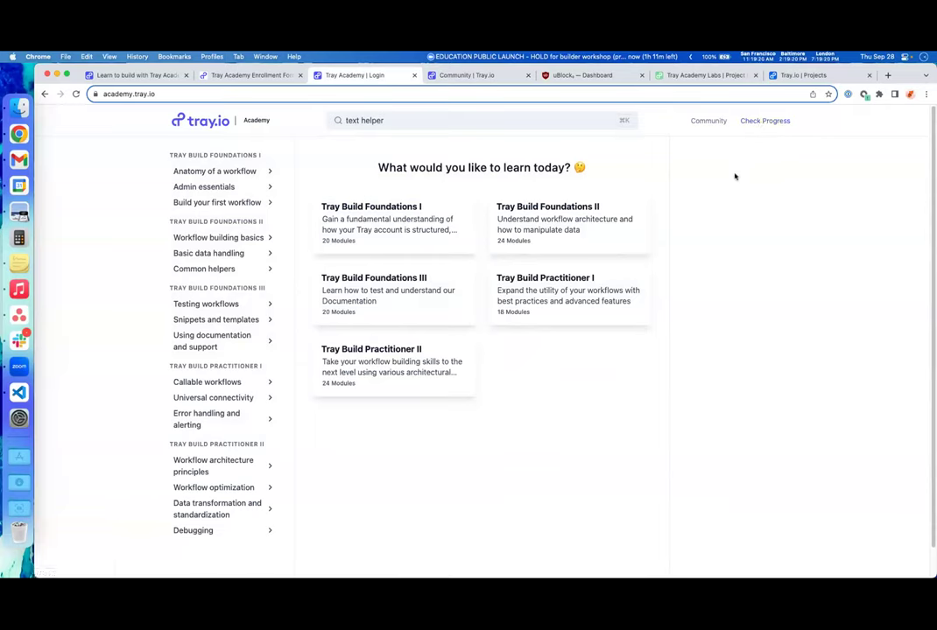
{"action": "right_click", "coordinate": [700, 197]}
{"action": "left_click", "coordinate": [702, 182]}
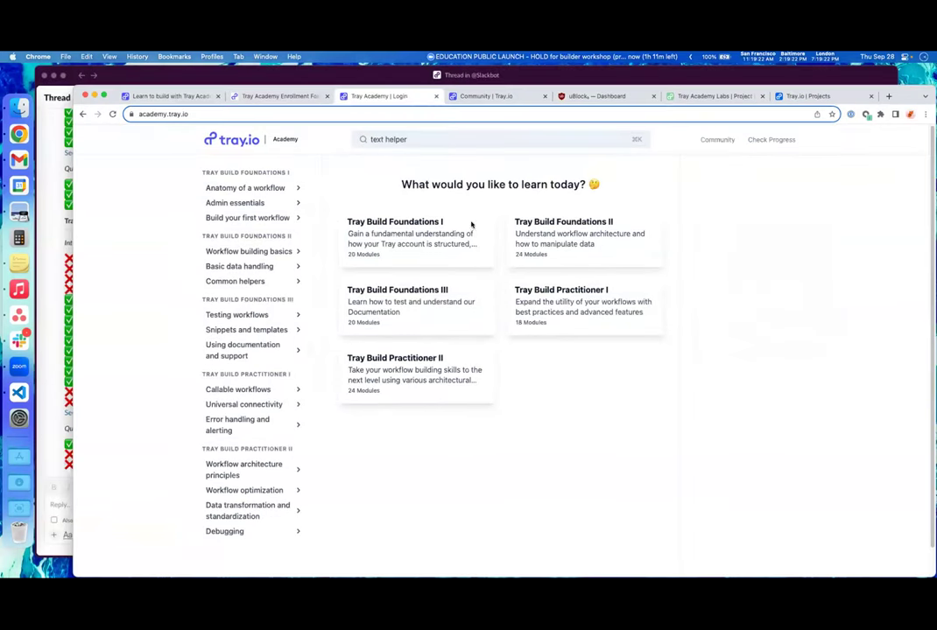
- Bring the Slack 'Tray Academy Progress' thread to full screen and scroll through it
{"action": "key", "text": "ctrl+Up"}
{"action": "left_click", "coordinate": [260, 530]}
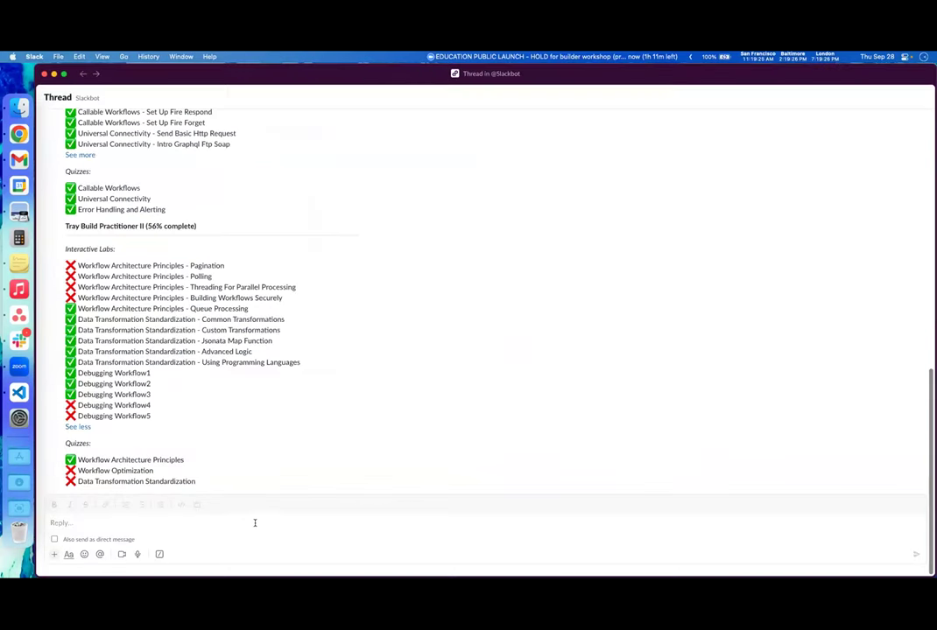
{"action": "scroll", "coordinate": [307, 414], "scroll_direction": "up", "scroll_amount": 15}
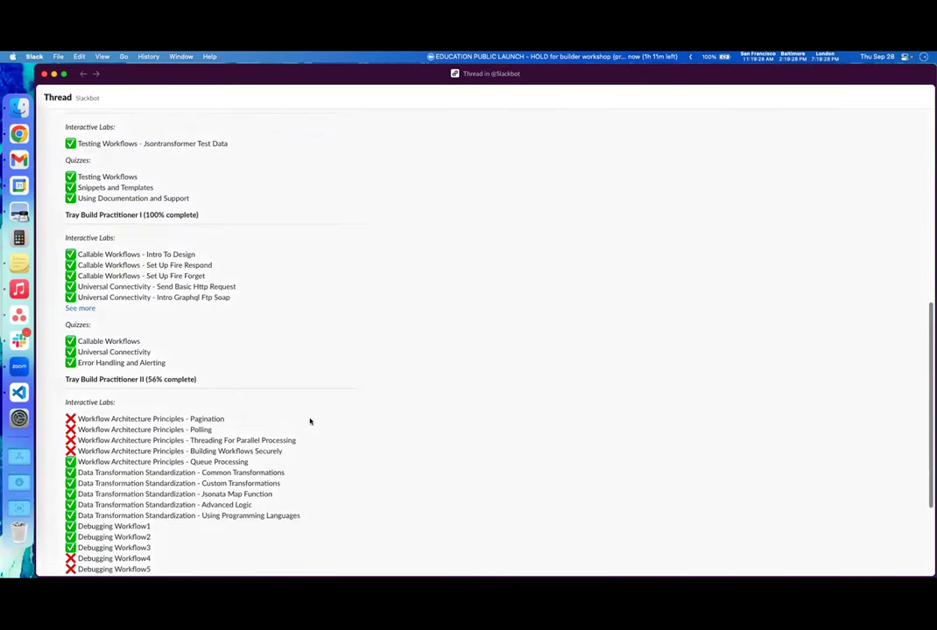
{"action": "scroll", "coordinate": [310, 423], "scroll_direction": "down", "scroll_amount": 1}
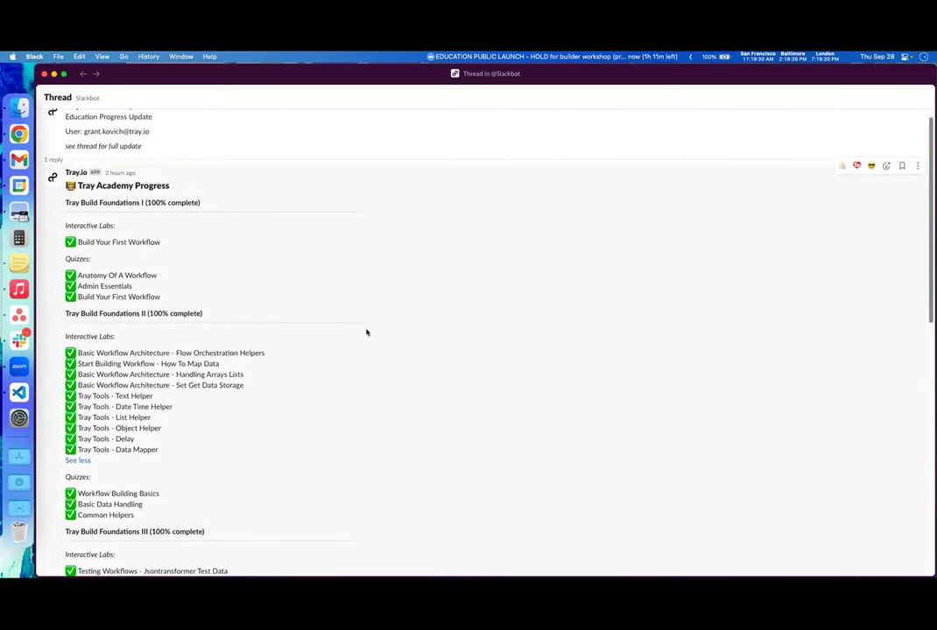
{"action": "scroll", "coordinate": [511, 295], "scroll_direction": "down", "scroll_amount": 1}
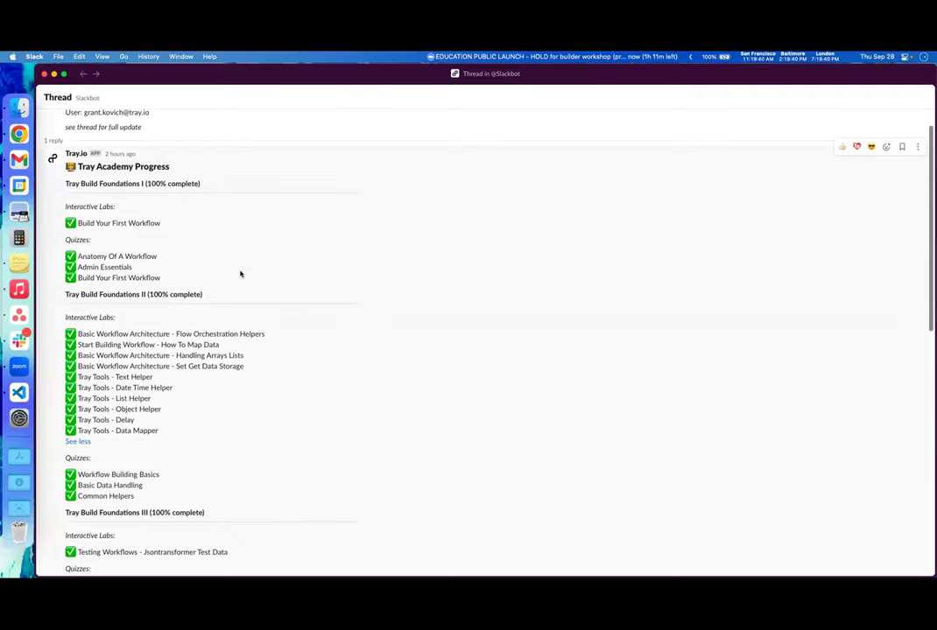
{"action": "scroll", "coordinate": [278, 523], "scroll_direction": "down", "scroll_amount": 5}
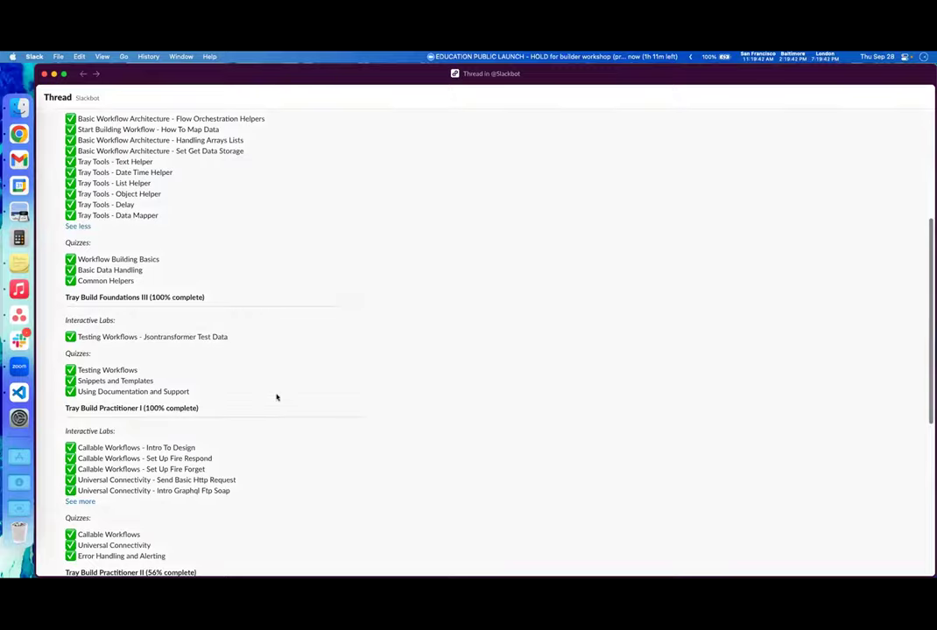
{"action": "scroll", "coordinate": [284, 402], "scroll_direction": "down", "scroll_amount": 3}
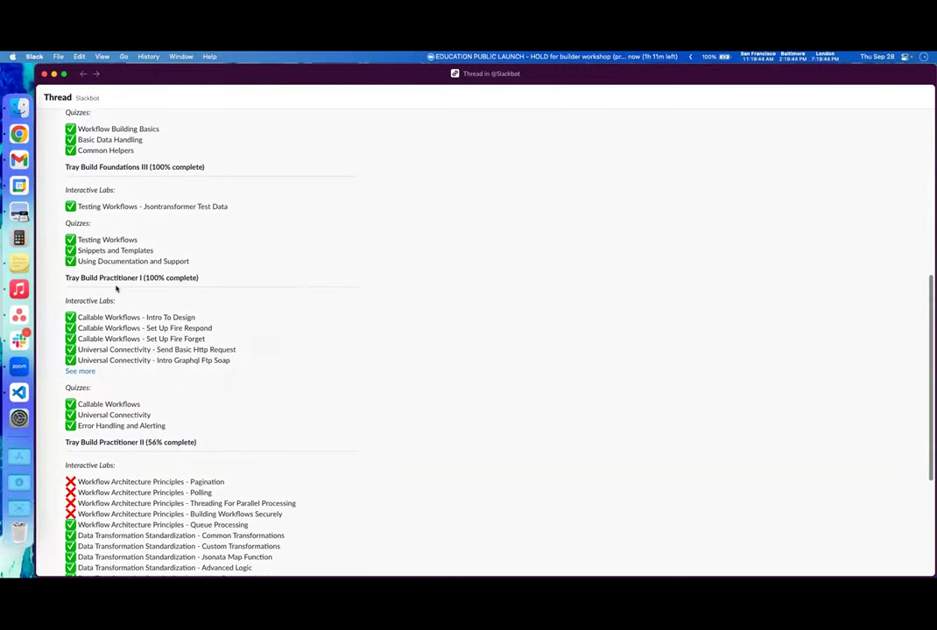
{"action": "scroll", "coordinate": [312, 485], "scroll_direction": "down", "scroll_amount": 2}
{"action": "scroll", "coordinate": [306, 472], "scroll_direction": "up", "scroll_amount": 1}
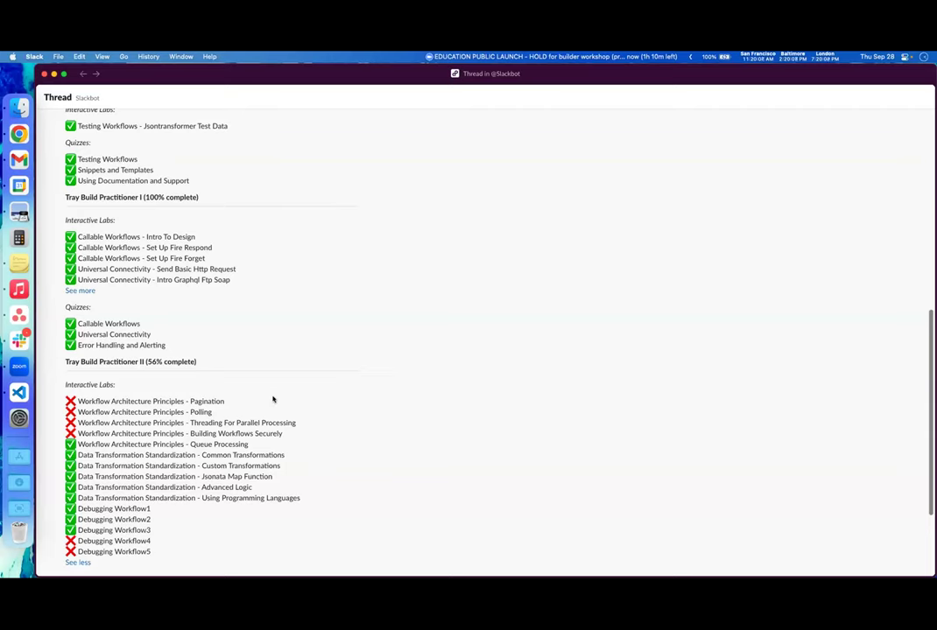
- Check Practitioner II at 56% complete, then bring the Tray Academy window back to full screen
{"action": "mouse_move", "coordinate": [70, 404]}
{"action": "scroll", "coordinate": [321, 368], "scroll_direction": "up", "scroll_amount": 10}
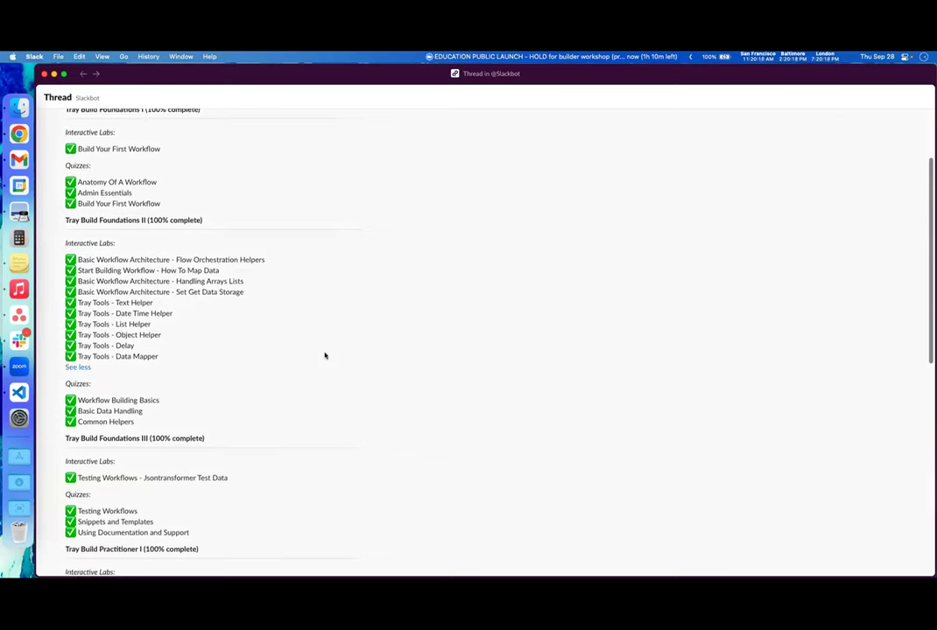
{"action": "scroll", "coordinate": [253, 285], "scroll_direction": "up", "scroll_amount": 2}
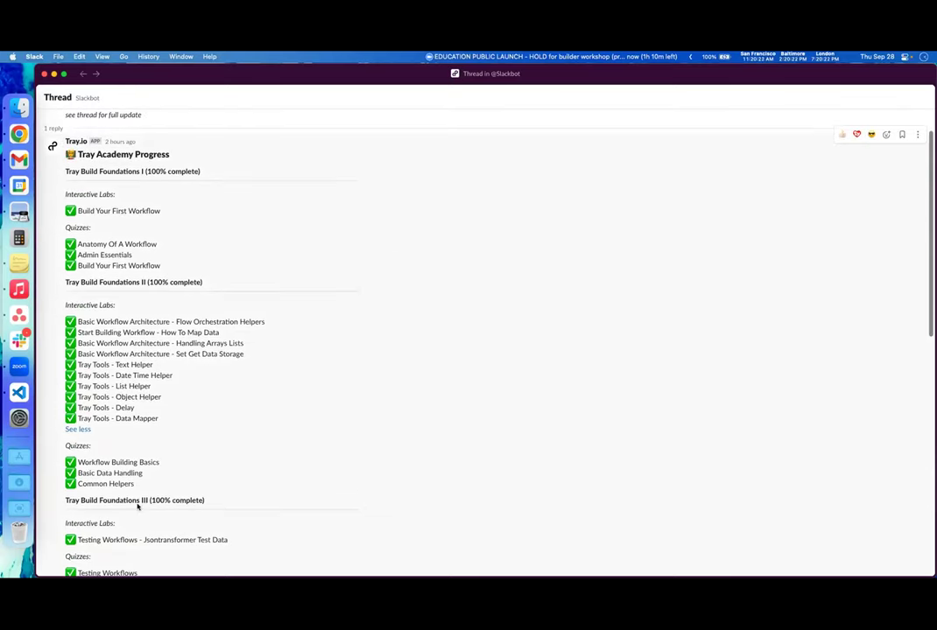
{"action": "scroll", "coordinate": [316, 491], "scroll_direction": "down", "scroll_amount": 7}
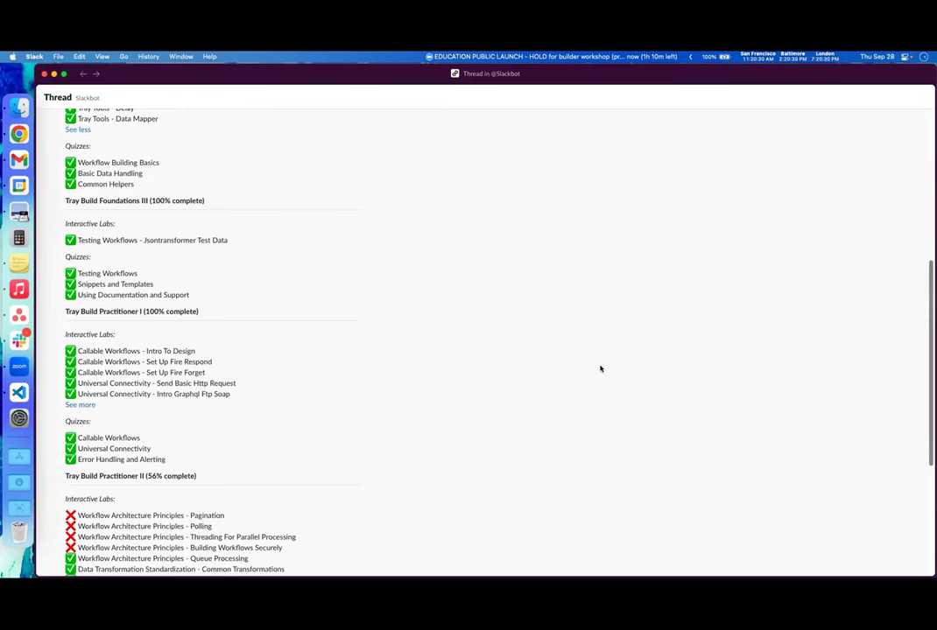
{"action": "key", "text": "ctrl+Up"}
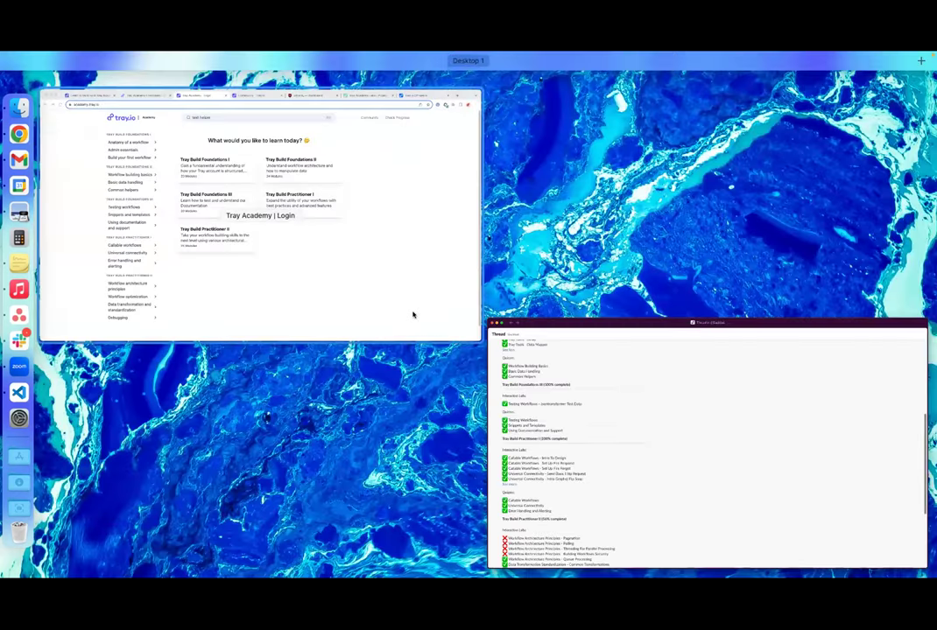
{"action": "left_click", "coordinate": [413, 315]}
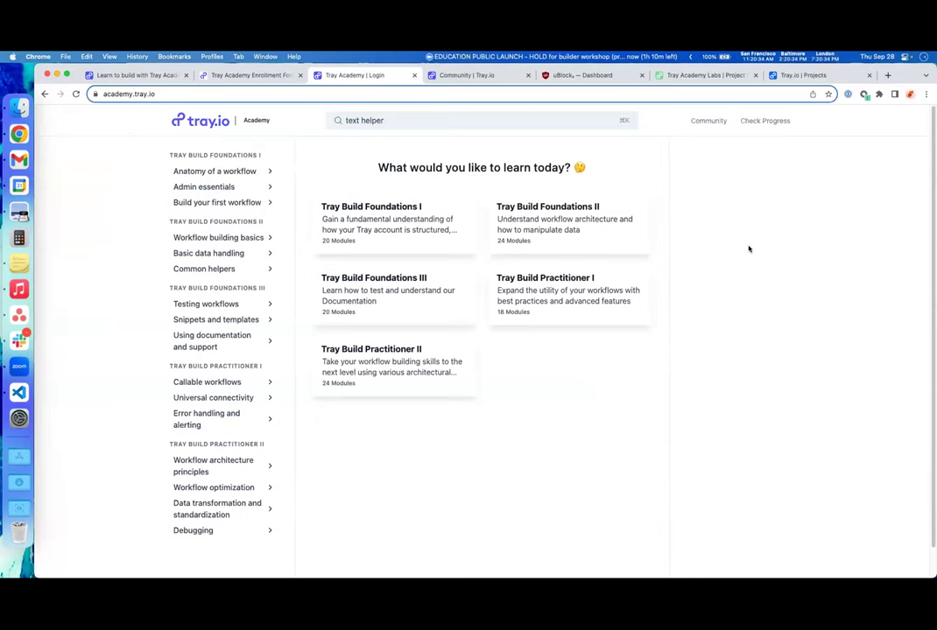
- Switch Tray Academy to dark theme and back to light, then open the Send Us Feedback form
{"action": "scroll", "coordinate": [757, 371], "scroll_direction": "down", "scroll_amount": 2}
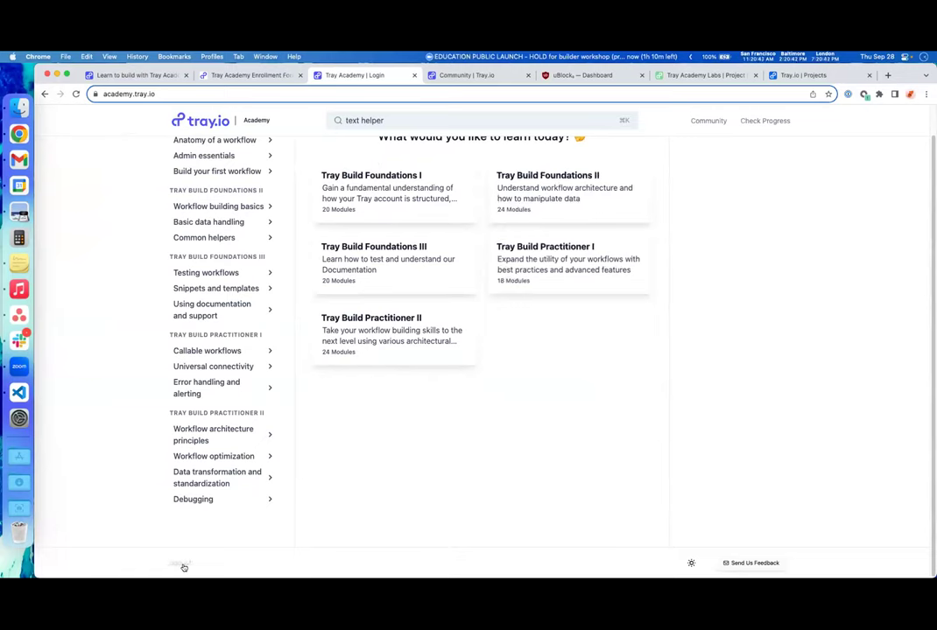
{"action": "left_click", "coordinate": [691, 564]}
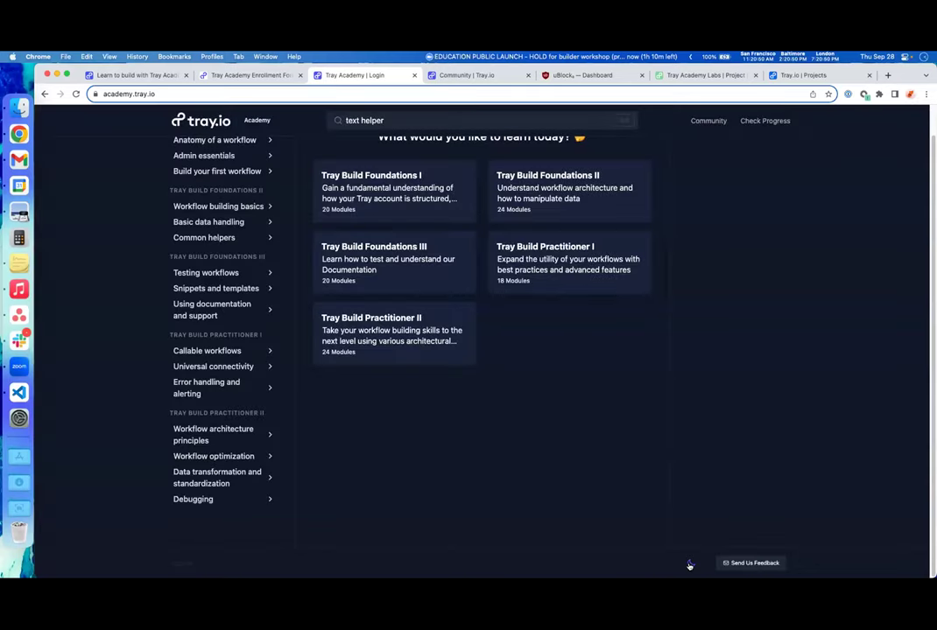
{"action": "left_click", "coordinate": [690, 564]}
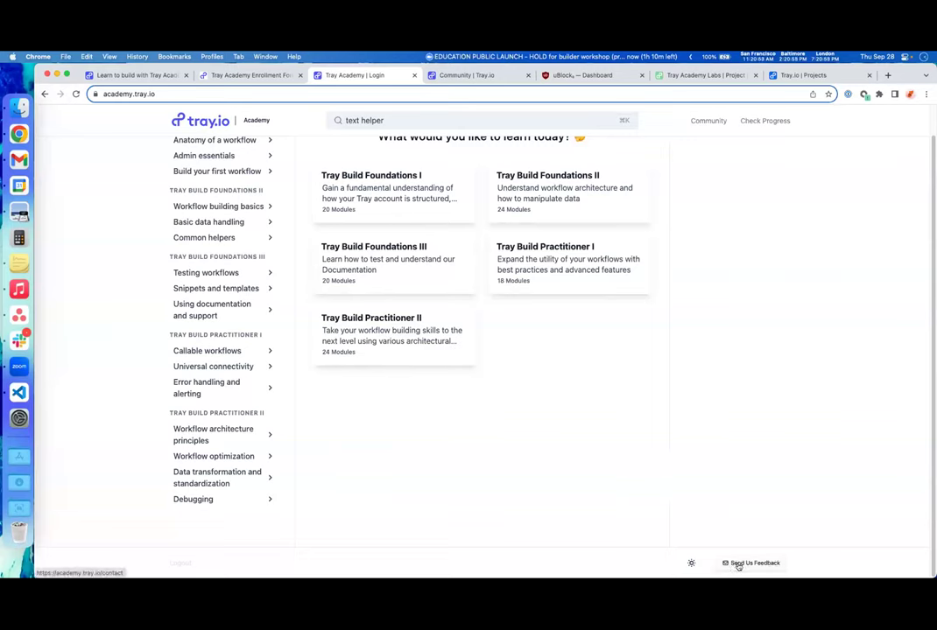
{"action": "left_click", "coordinate": [739, 564]}
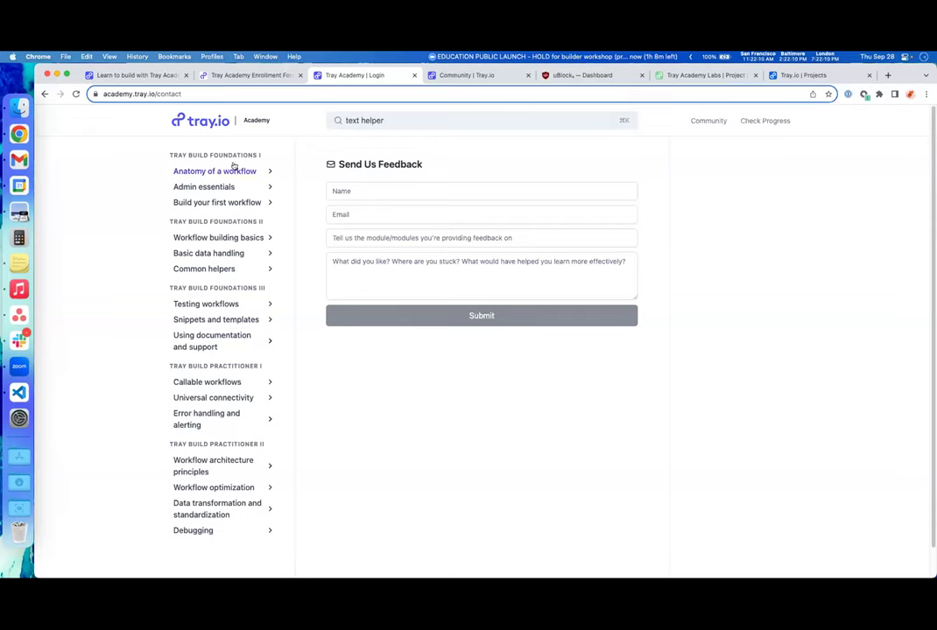
- Expand the Anatomy of a workflow lesson list in the sidebar
{"action": "left_click", "coordinate": [261, 169]}
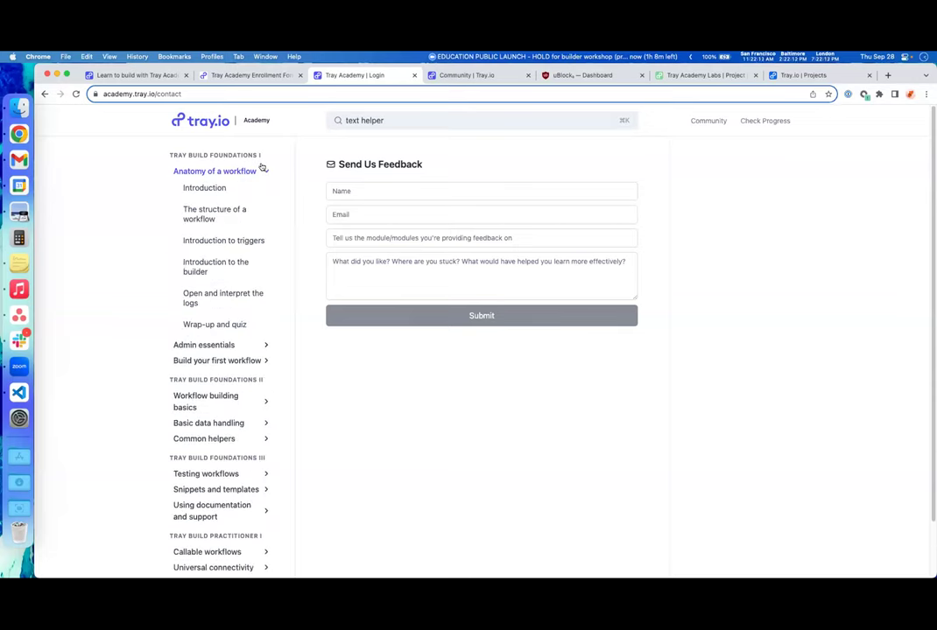
- Browse the sidebar course sections and open the Admin essentials lesson 'Getting organized with projects'
{"action": "left_click", "coordinate": [262, 169]}
{"action": "left_click", "coordinate": [226, 187]}
{"action": "left_click", "coordinate": [226, 187]}
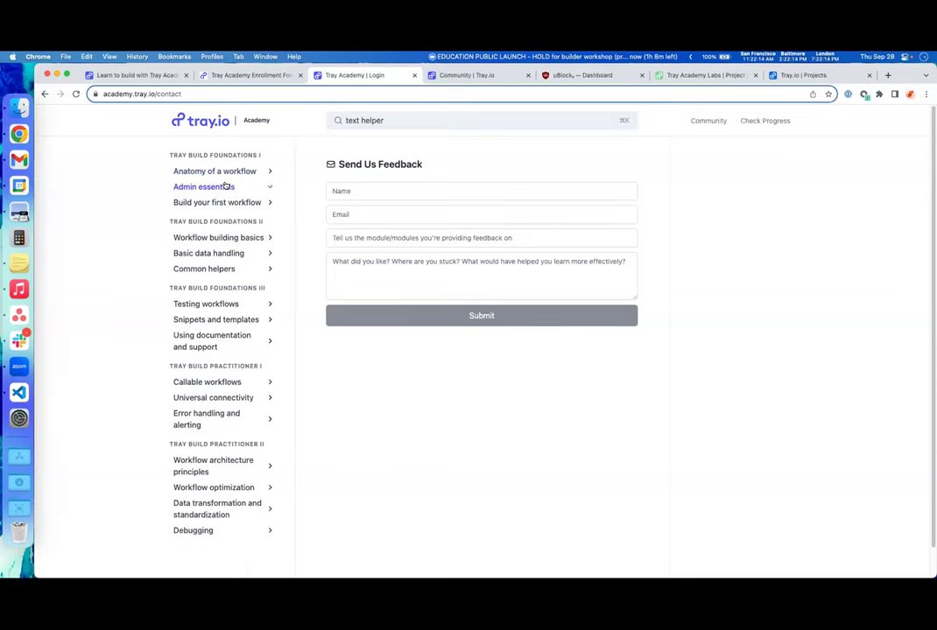
{"action": "left_click", "coordinate": [239, 212]}
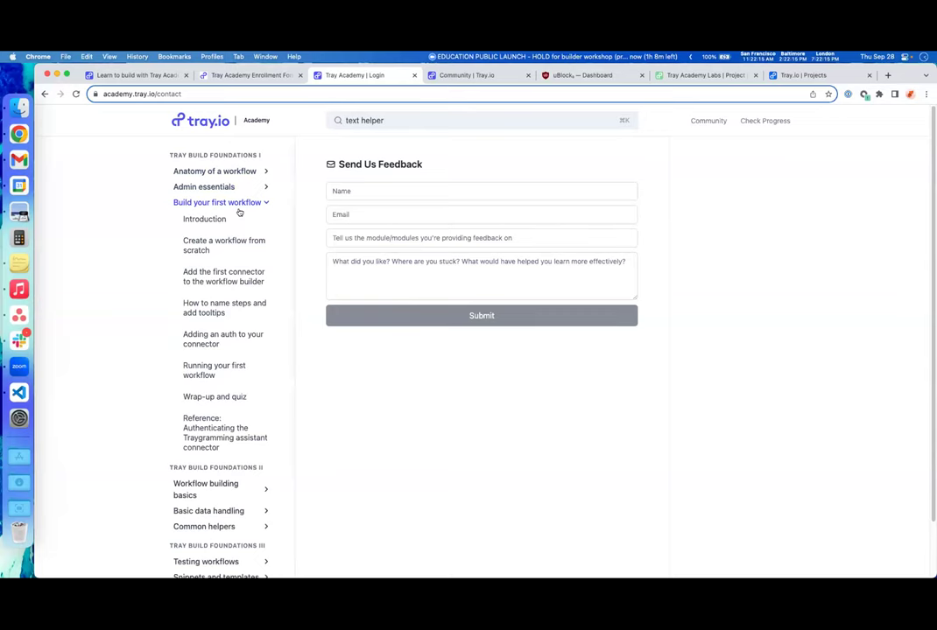
{"action": "left_click", "coordinate": [244, 188]}
{"action": "left_click", "coordinate": [248, 170]}
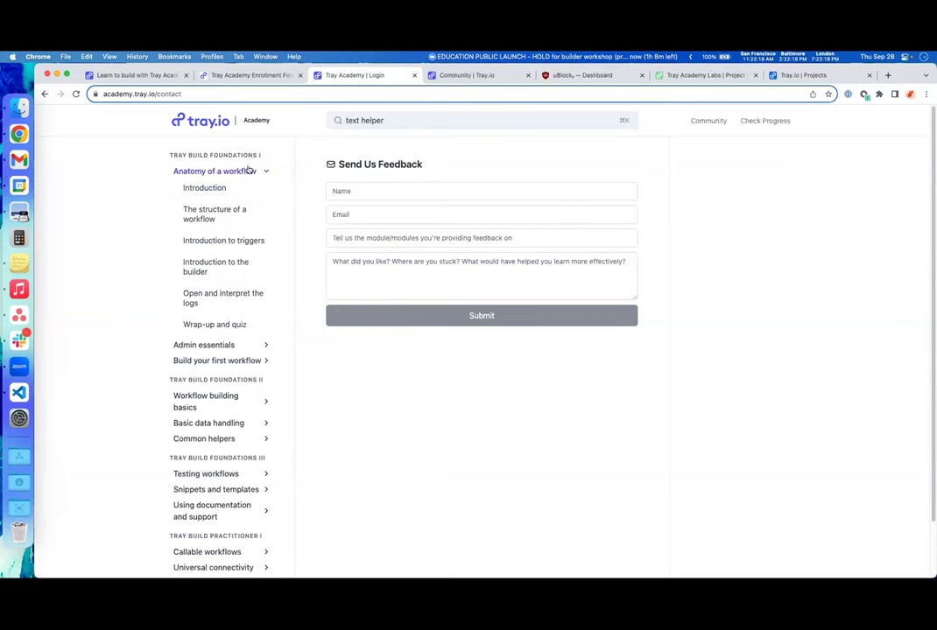
{"action": "left_click", "coordinate": [237, 345]}
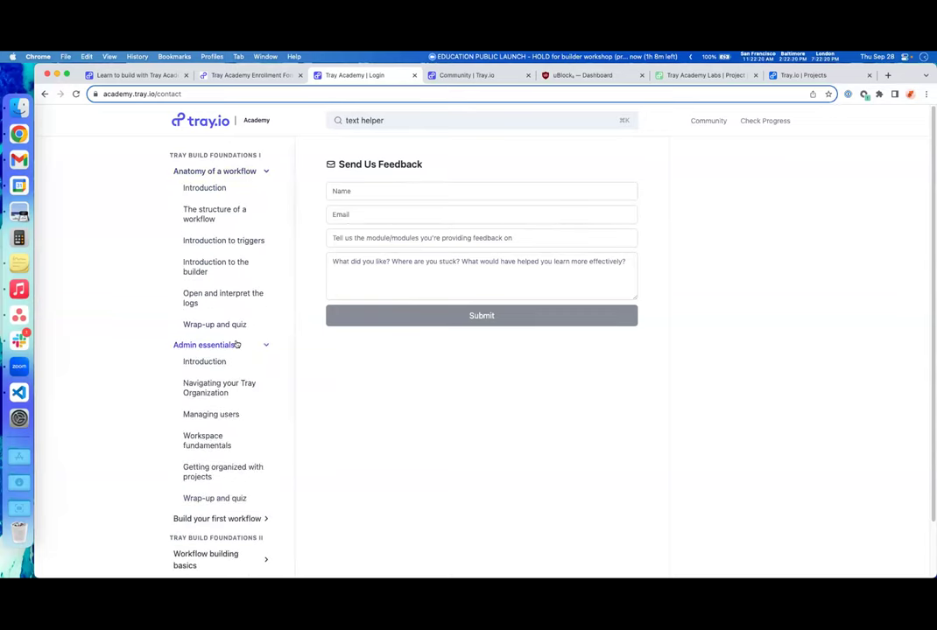
{"action": "scroll", "coordinate": [237, 364], "scroll_direction": "down", "scroll_amount": 2}
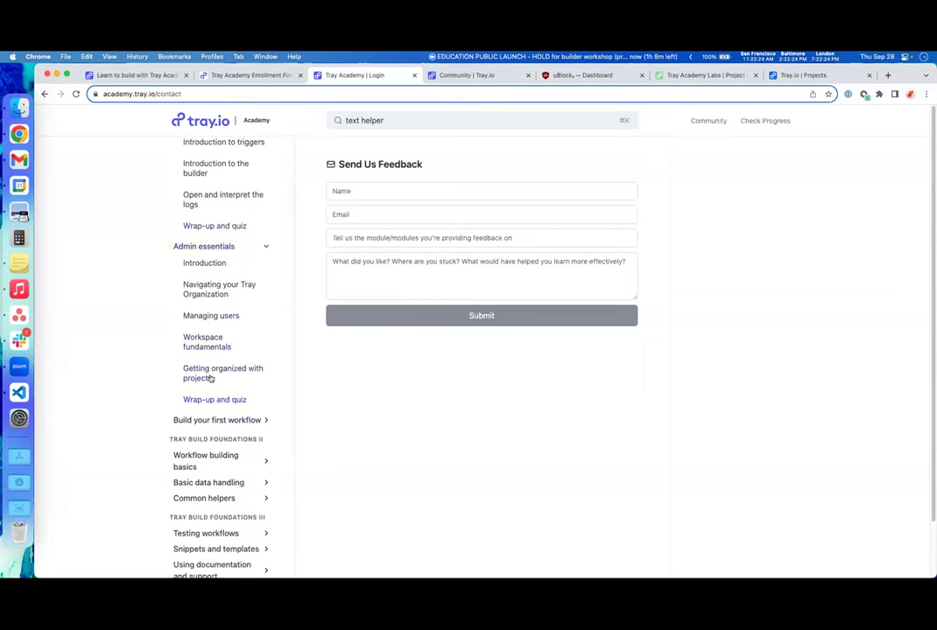
{"action": "left_click", "coordinate": [210, 378]}
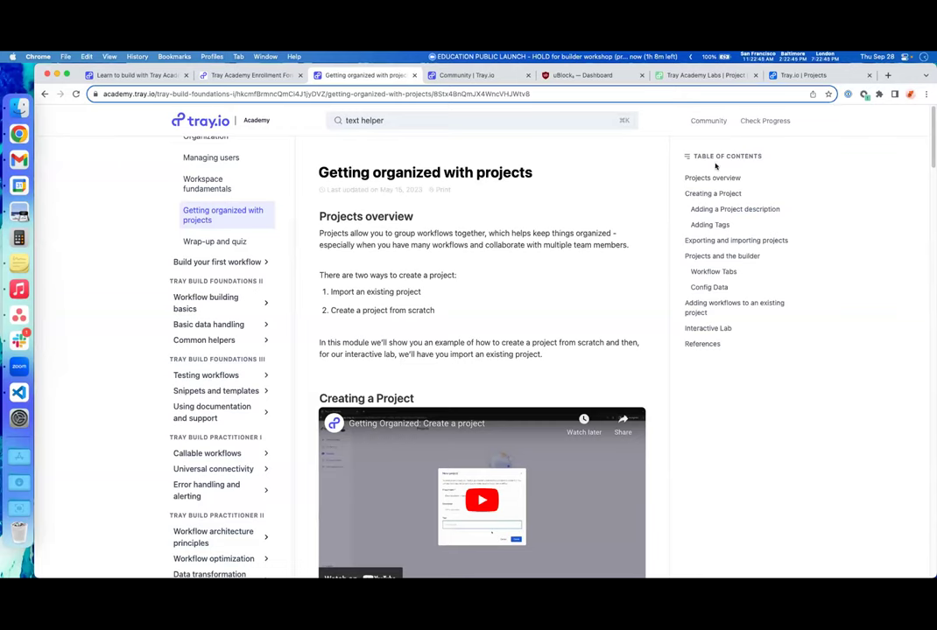
- Jump through the Exporting and importing, Config Data and Projects overview sections, ending at Interactive Lab
{"action": "left_click", "coordinate": [740, 241]}
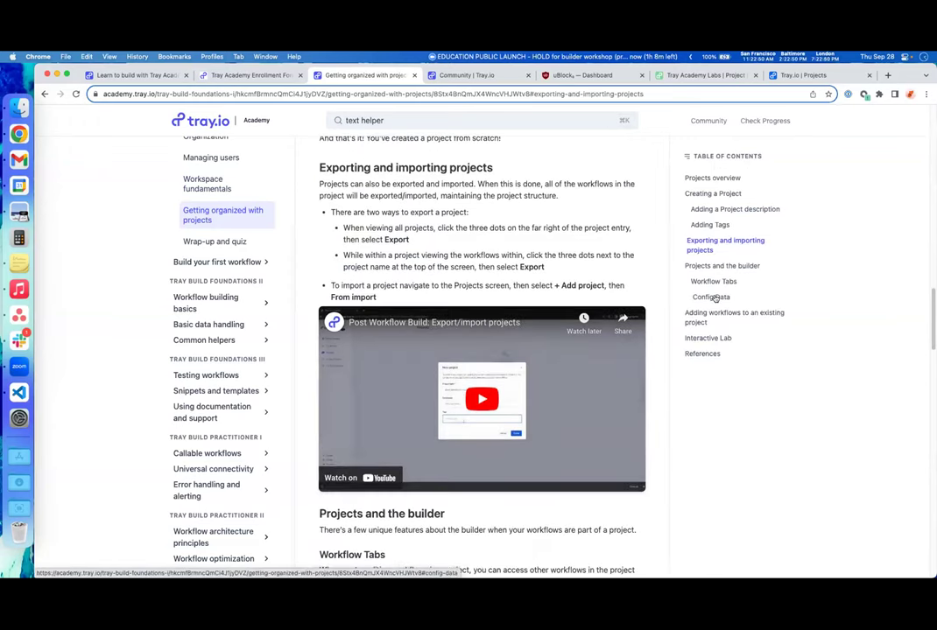
{"action": "left_click", "coordinate": [715, 297]}
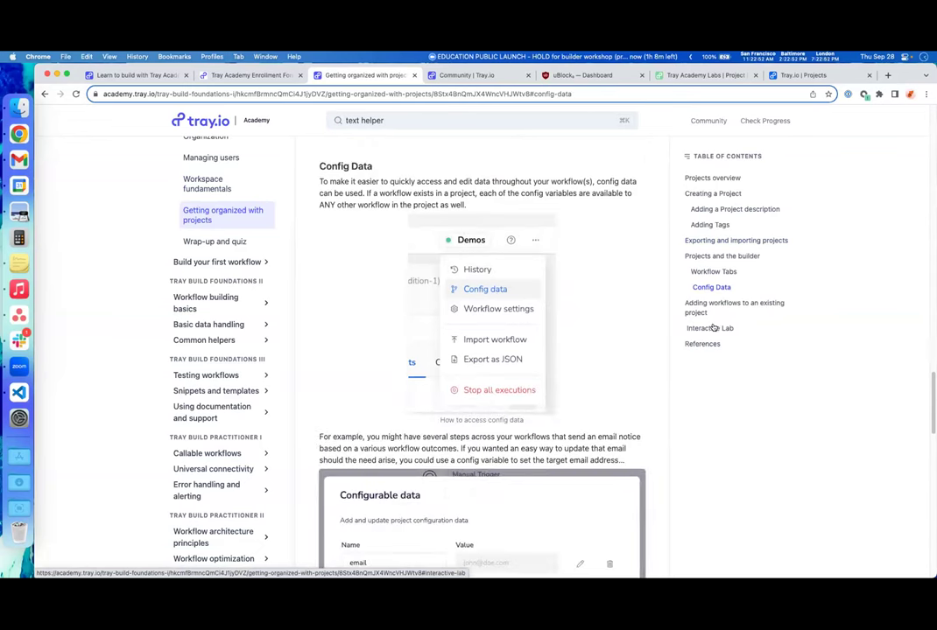
{"action": "left_click", "coordinate": [716, 328]}
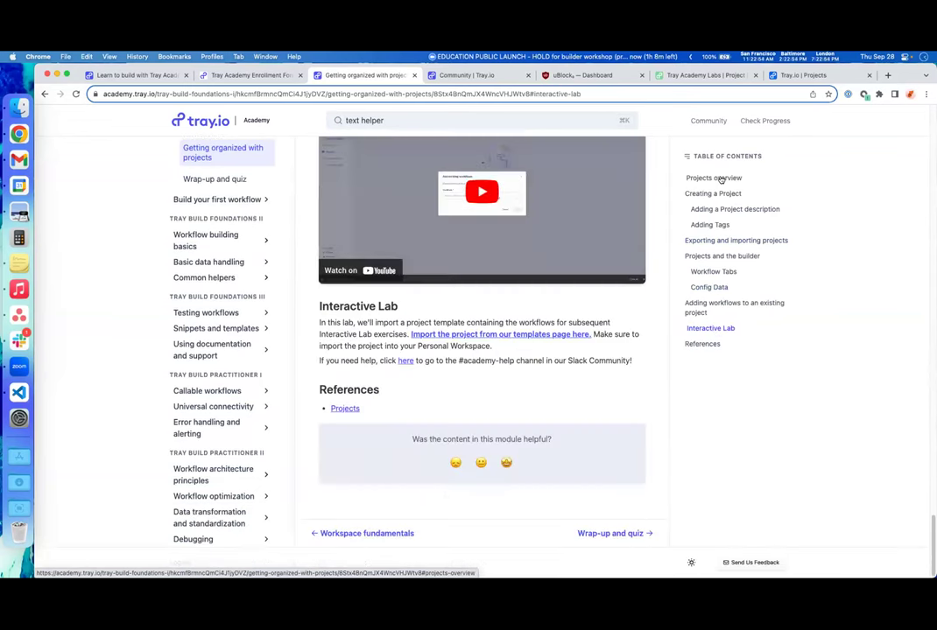
{"action": "left_click", "coordinate": [720, 179]}
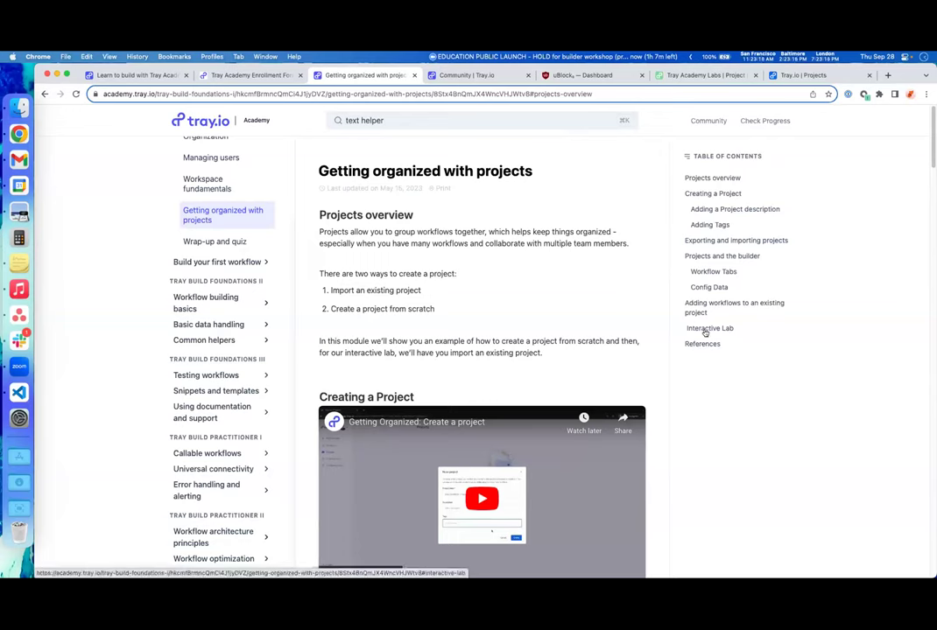
{"action": "left_click", "coordinate": [707, 329]}
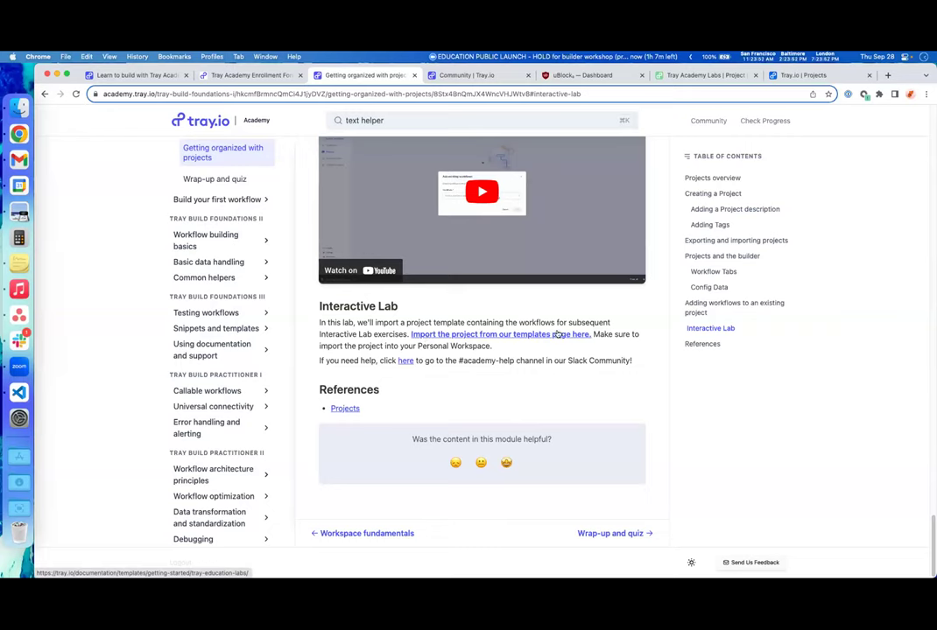
- Import the Tray Academy Labs template under the project name 'Tray Academy Labs_BW_20230928'
{"action": "left_click", "coordinate": [692, 76]}
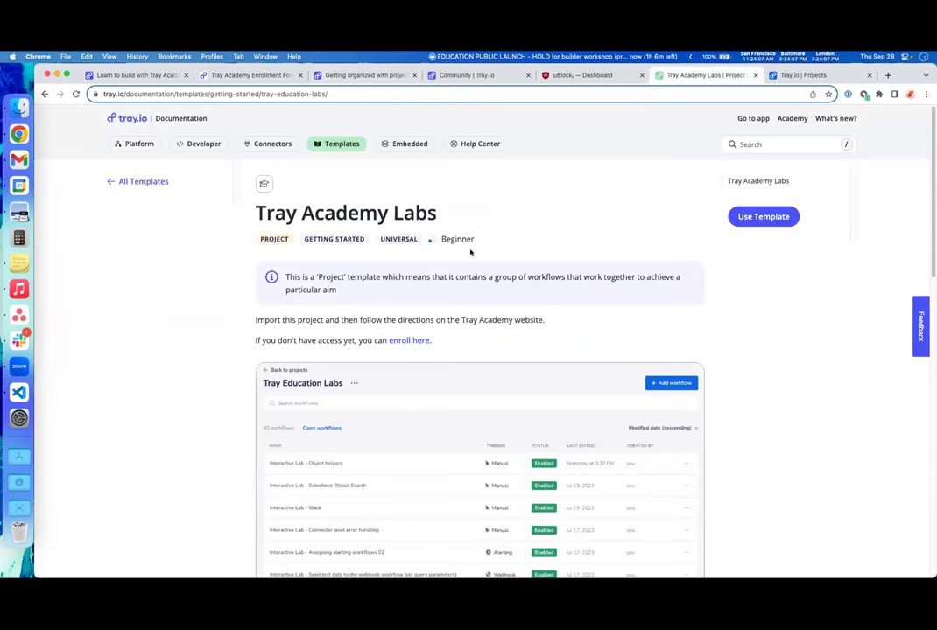
{"action": "left_click", "coordinate": [773, 222]}
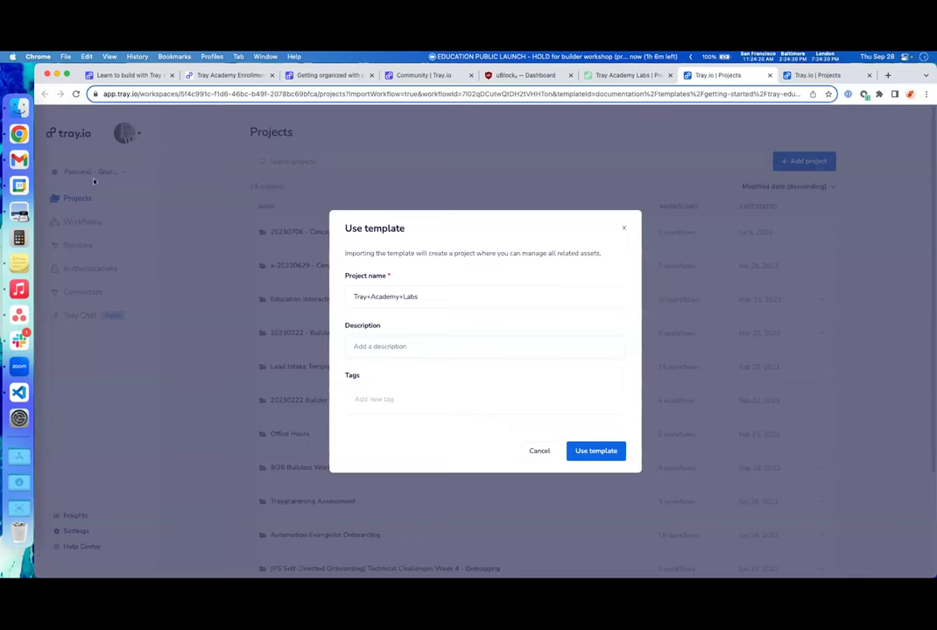
{"action": "triple_click", "coordinate": [446, 295]}
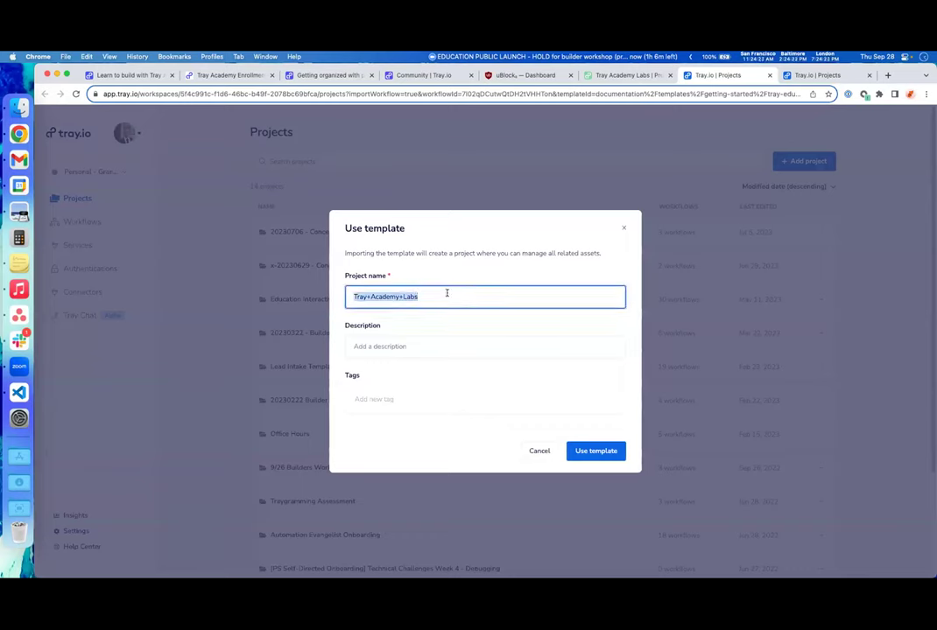
{"action": "type", "text": "Tray Acad"}
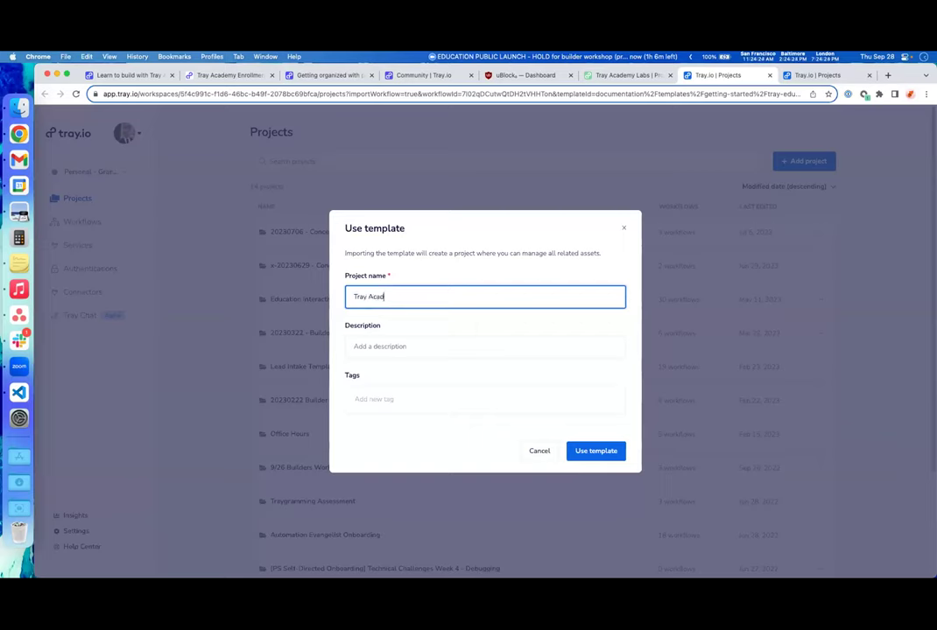
{"action": "type", "text": "emy Labs"}
{"action": "type", "text": "_BW"}
{"action": "type", "text": "_201"}
{"action": "type", "text": "202"}
{"action": "type", "text": "30928"}
{"action": "key", "text": "BackSpace"}
{"action": "left_click", "coordinate": [473, 324]}
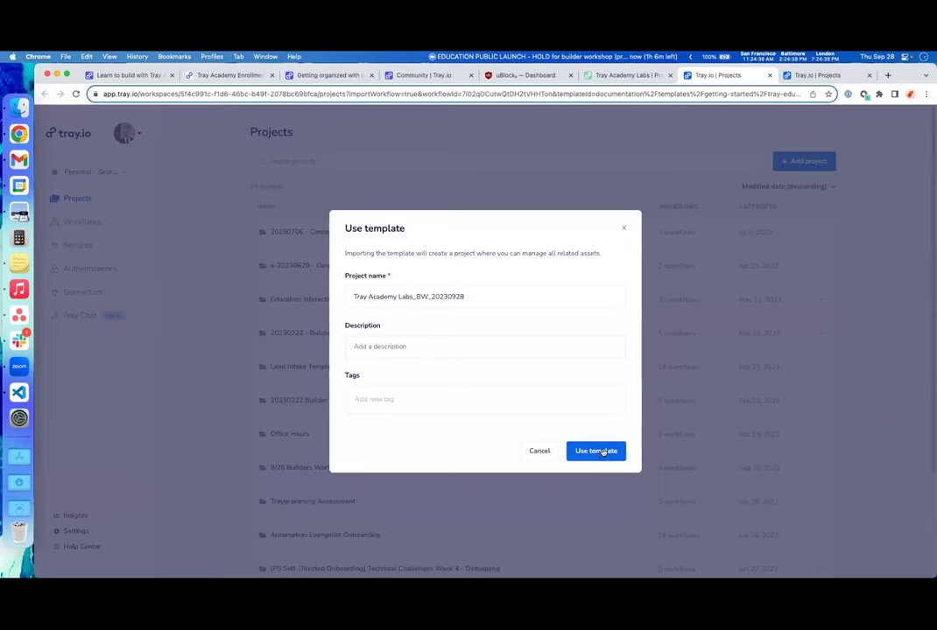
{"action": "left_click", "coordinate": [602, 451]}
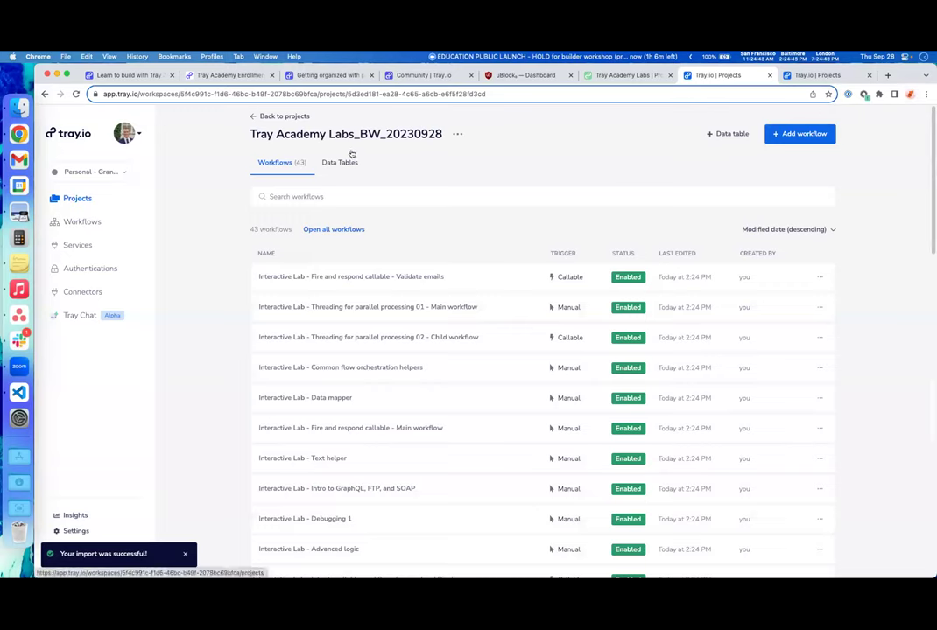
- Open project Tray Academy Labs_BW_20230928 from the Projects list, then return to the Academy lesson tab
{"action": "left_click", "coordinate": [280, 117]}
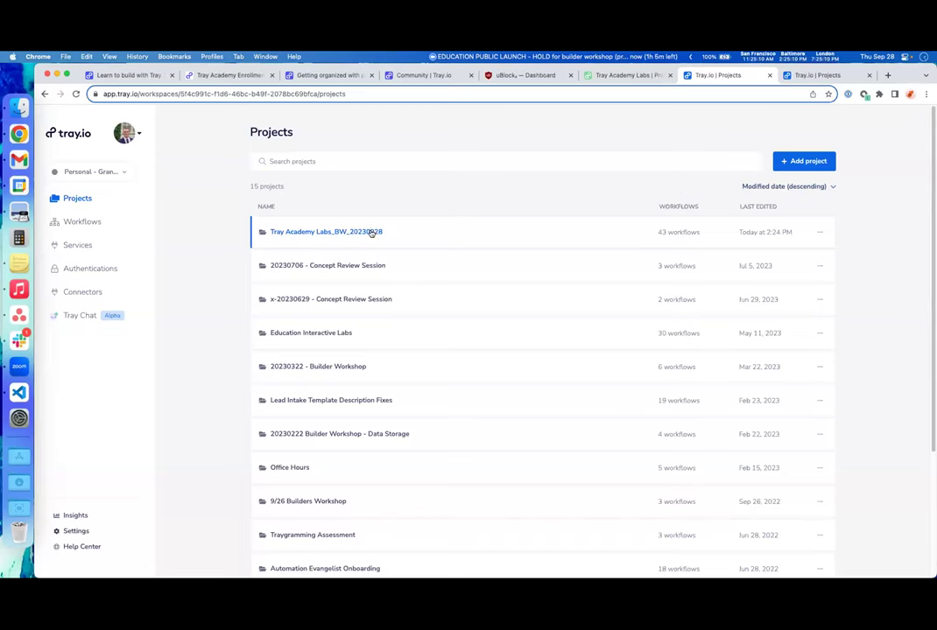
{"action": "left_click", "coordinate": [371, 232]}
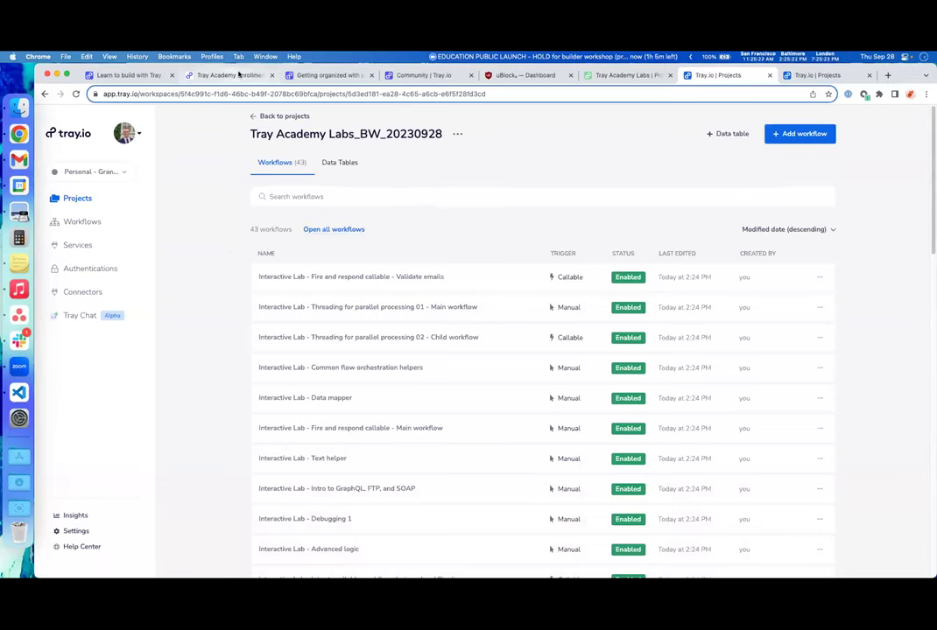
{"action": "left_click", "coordinate": [346, 79]}
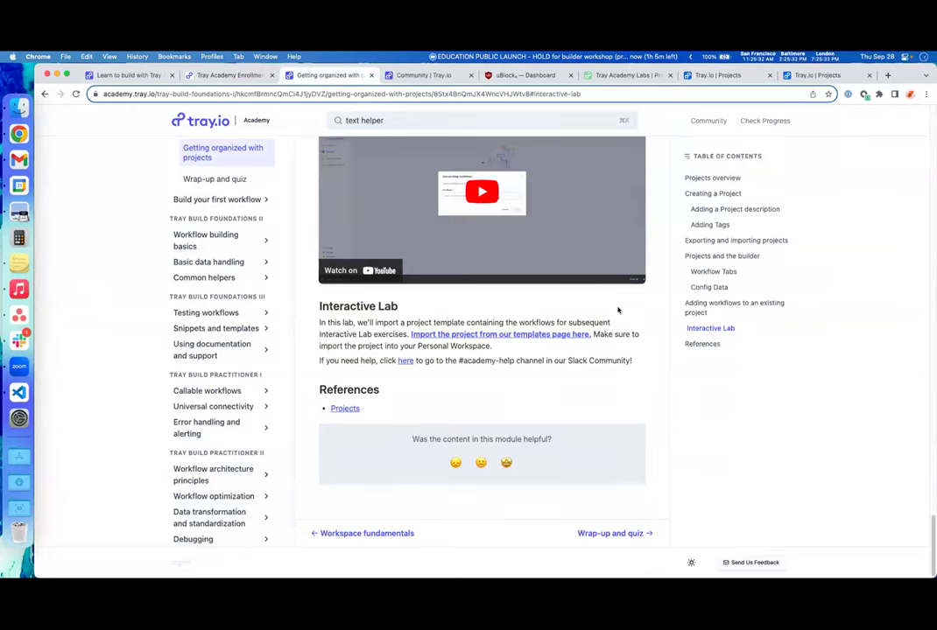
- Clear the 'text helper' query from the Tray Academy search box
{"action": "scroll", "coordinate": [618, 310], "scroll_direction": "up", "scroll_amount": 15}
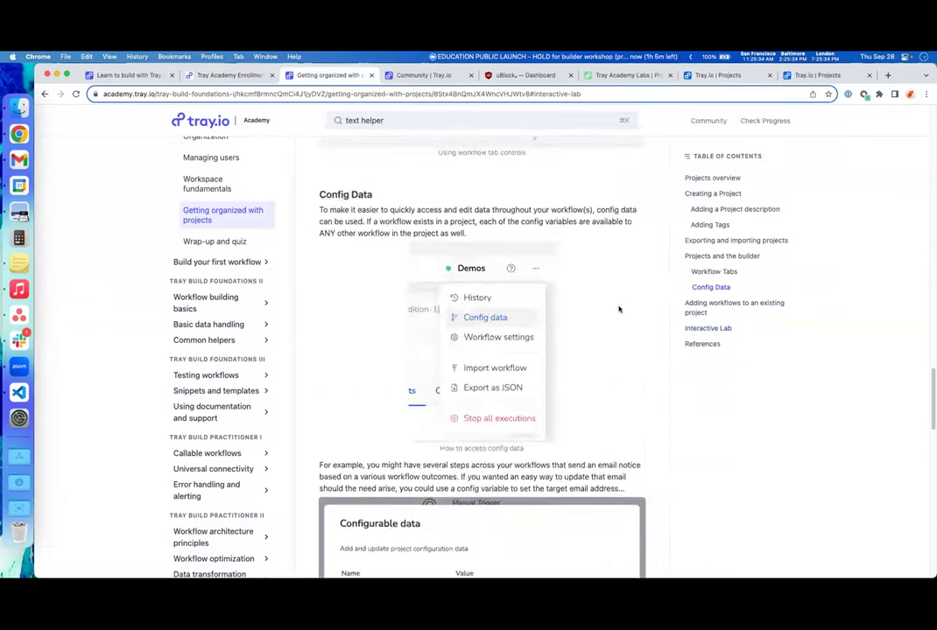
{"action": "scroll", "coordinate": [652, 308], "scroll_direction": "up", "scroll_amount": 15}
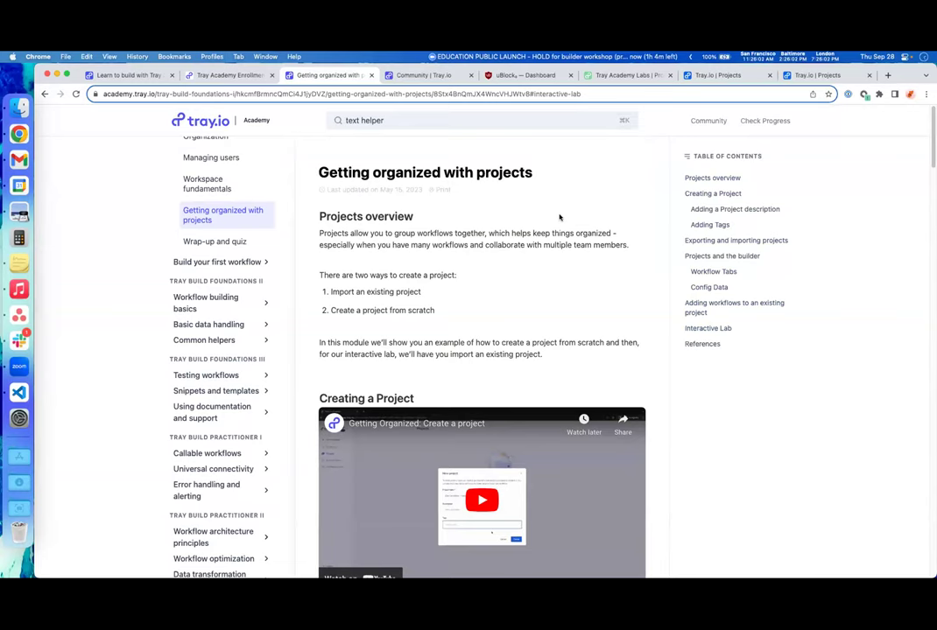
{"action": "left_click", "coordinate": [530, 123]}
{"action": "key", "text": "BackSpace"}
- Expand the Workflow building basics lessons in the sidebar
{"action": "scroll", "coordinate": [186, 233], "scroll_direction": "up", "scroll_amount": 2}
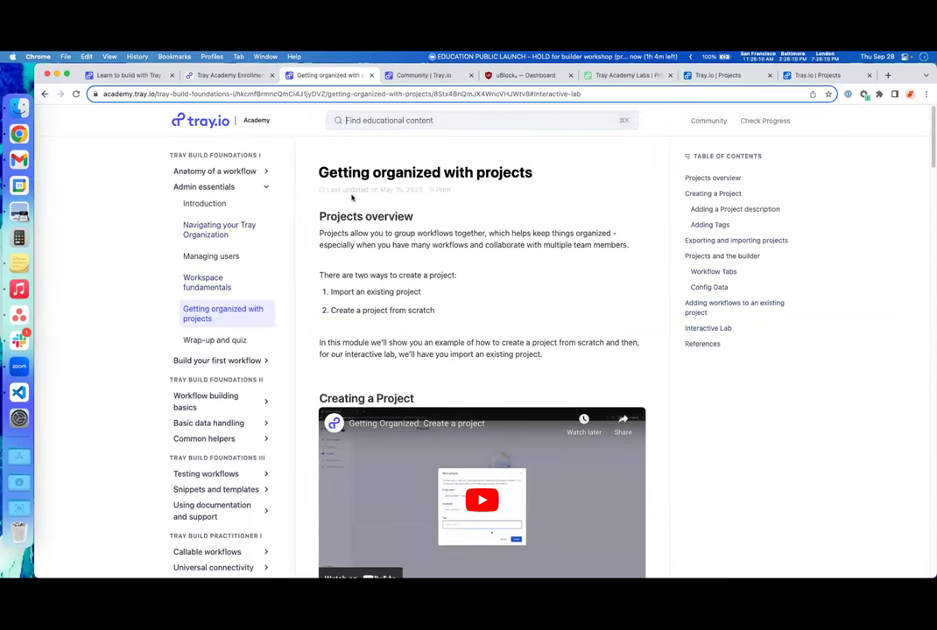
{"action": "left_click", "coordinate": [233, 398]}
{"action": "scroll", "coordinate": [234, 398], "scroll_direction": "down", "scroll_amount": 2}
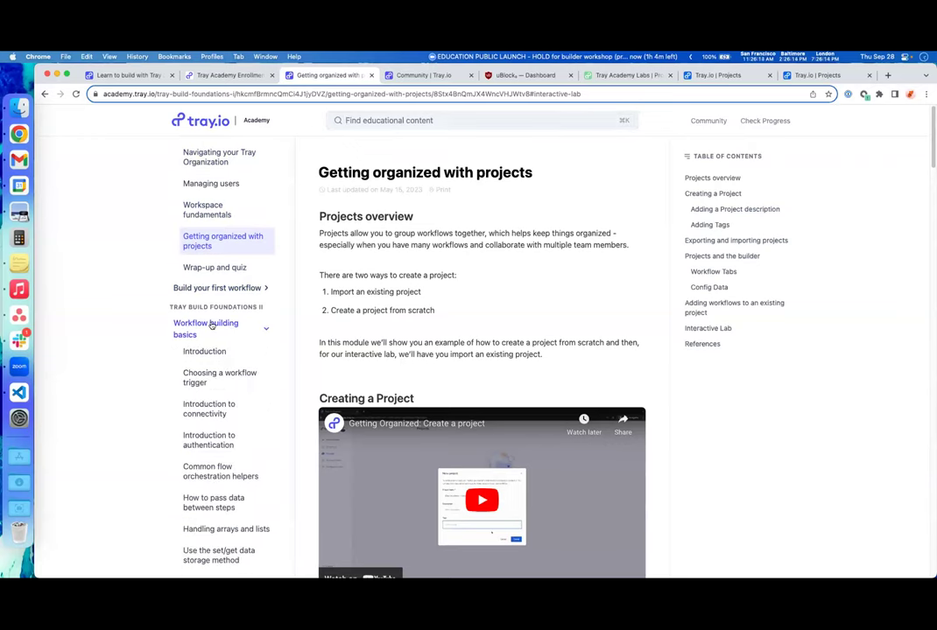
{"action": "scroll", "coordinate": [211, 325], "scroll_direction": "down", "scroll_amount": 2}
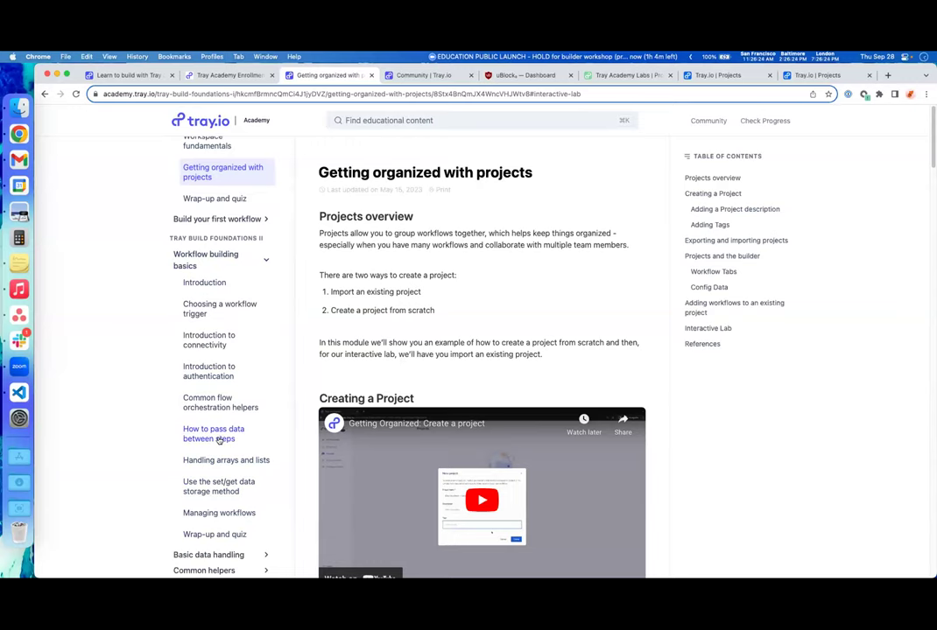
- Open the 'How to pass data between steps' Interactive Lab and move Tray.io Projects to its own window
{"action": "left_click", "coordinate": [218, 438]}
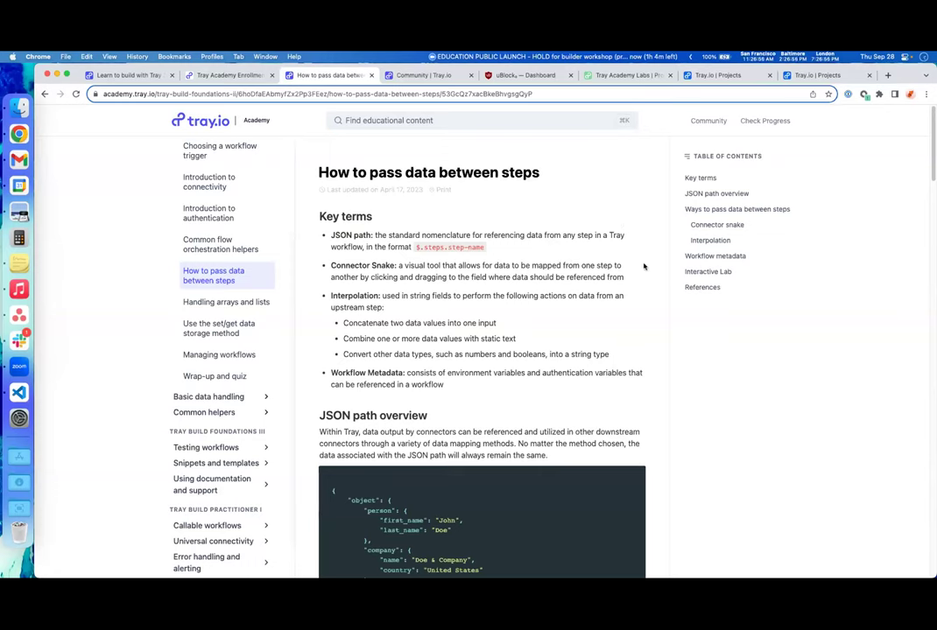
{"action": "left_click", "coordinate": [724, 273]}
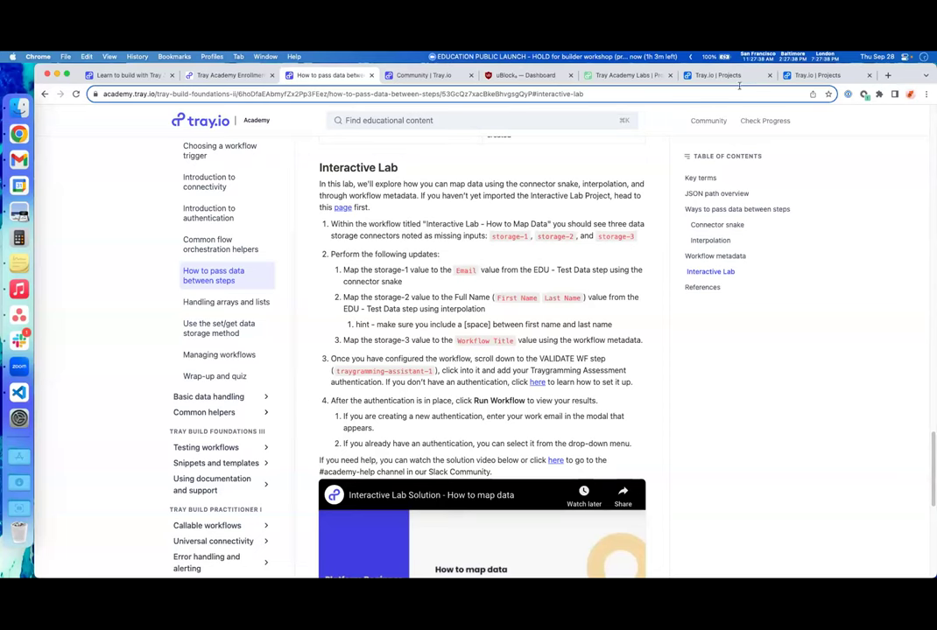
{"action": "left_click_drag", "start_coordinate": [803, 75], "coordinate": [881, 79]}
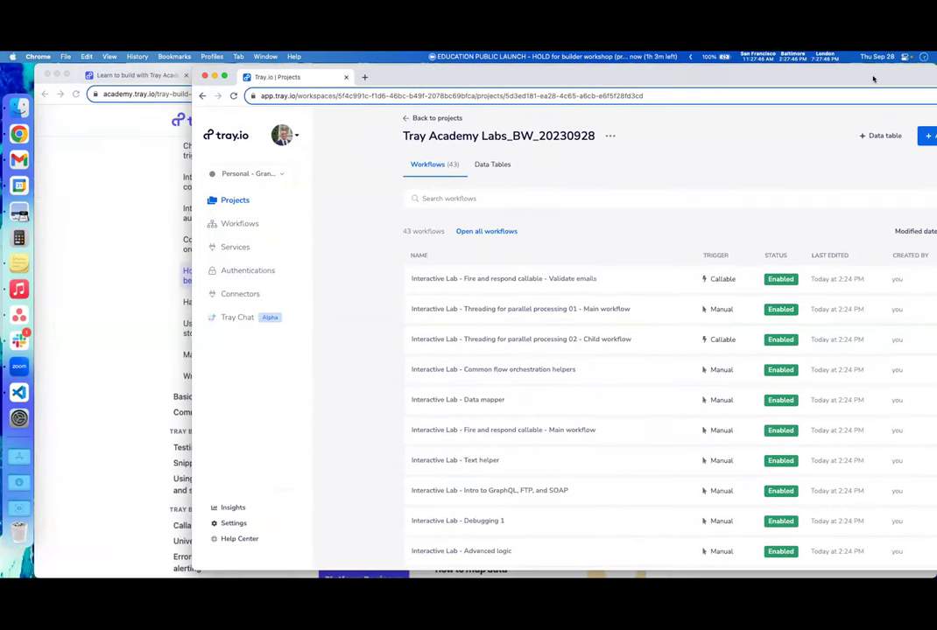
- Return Tray.io to the Projects list
{"action": "left_click", "coordinate": [689, 56]}
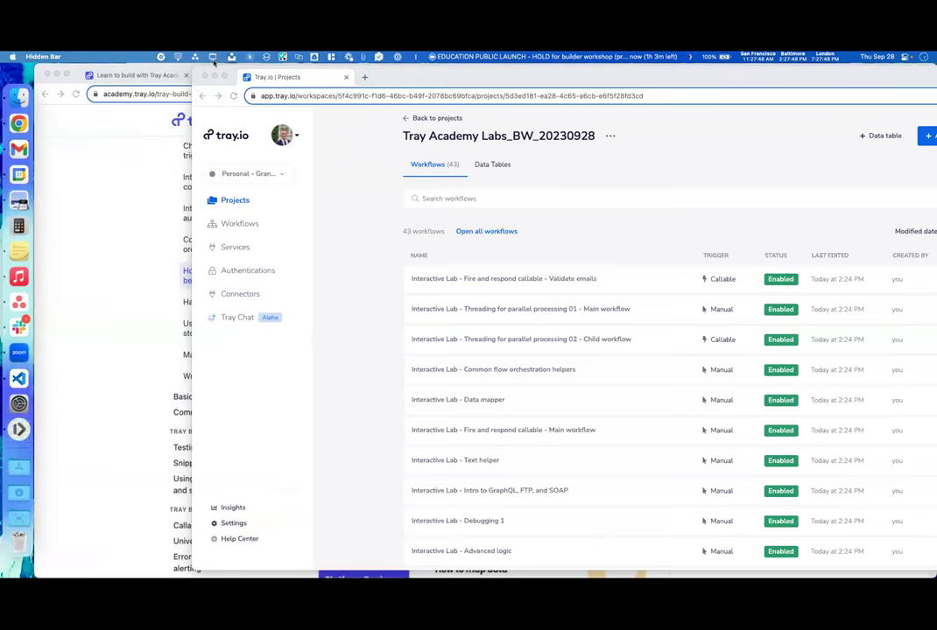
{"action": "left_click", "coordinate": [334, 57]}
{"action": "left_click", "coordinate": [596, 92]}
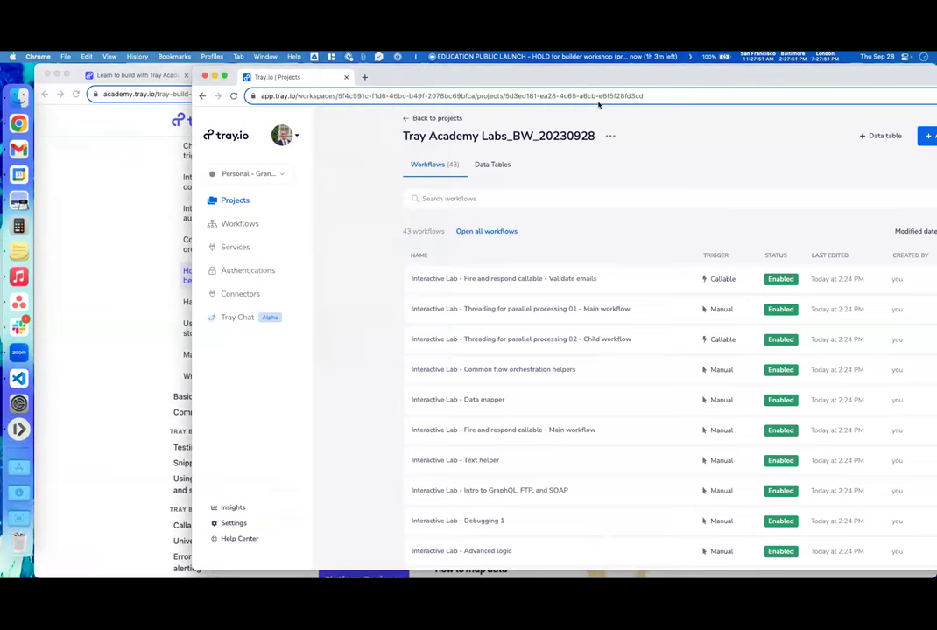
- Snap Tray.io to the right half of the screen and the Academy window to the left half
{"action": "key", "text": "super+bracketleft"}
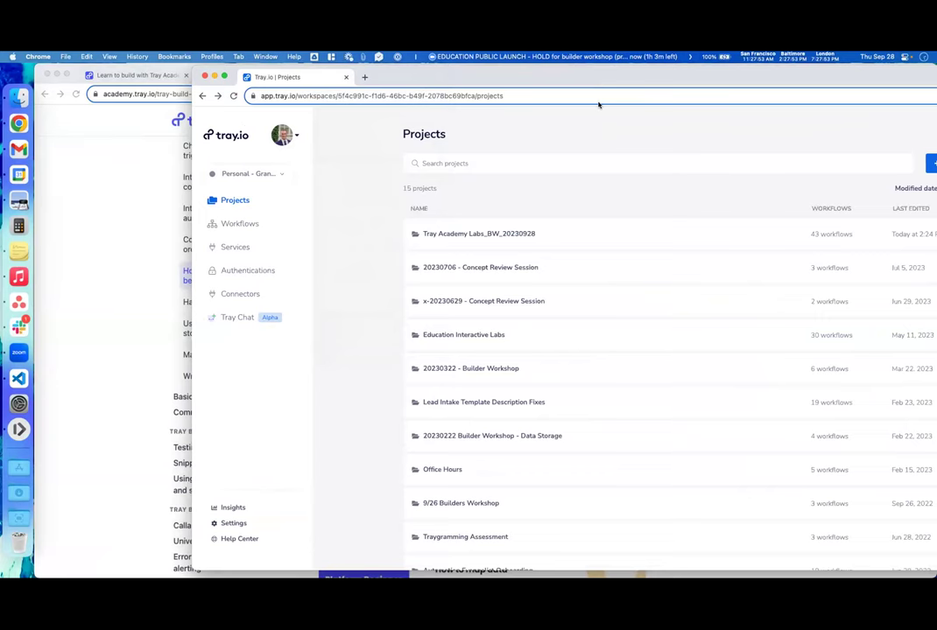
{"action": "key", "text": "ctrl+alt+Right"}
{"action": "left_click", "coordinate": [155, 173]}
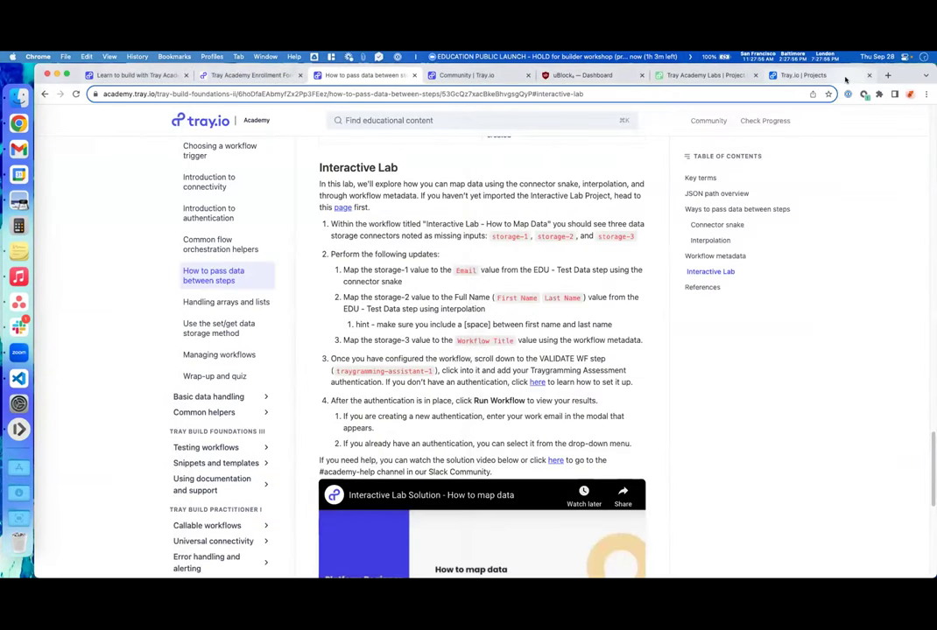
{"action": "key", "text": "ctrl+alt+Return"}
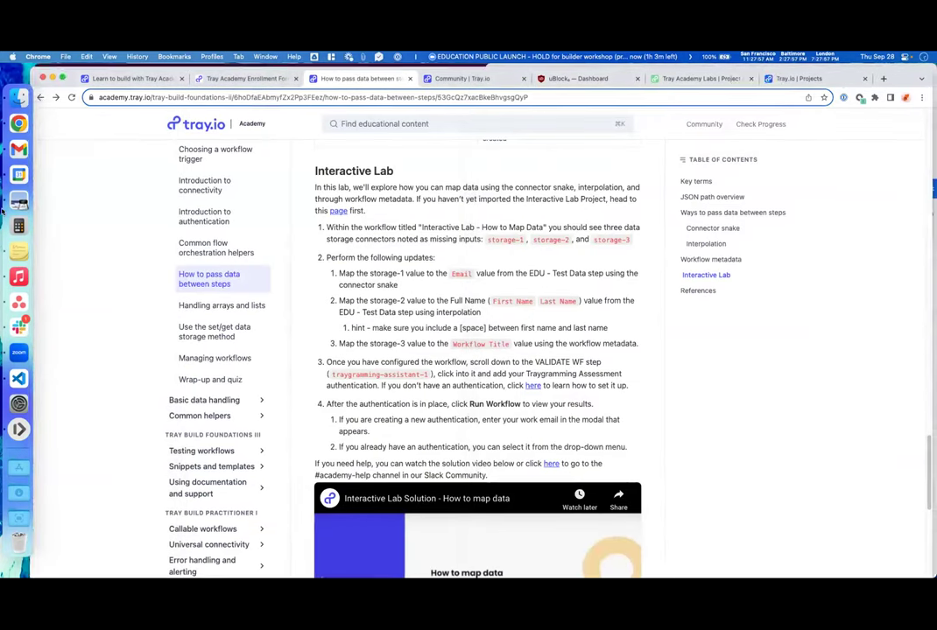
{"action": "key", "text": "ctrl+alt+Left"}
{"action": "scroll", "coordinate": [260, 274], "scroll_direction": "down", "scroll_amount": 4}
{"action": "scroll", "coordinate": [260, 274], "scroll_direction": "up", "scroll_amount": 1}
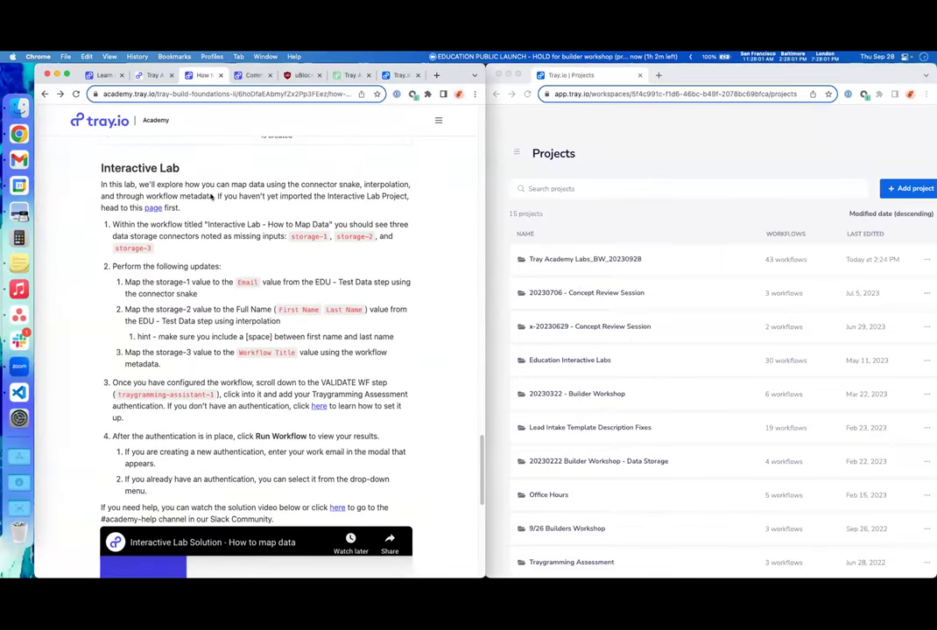
- Open the Tray Academy Labs_BW_20230928 project's 'Interactive Lab - How to map data' workflow, found by searching 'how to maop'
{"action": "left_click", "coordinate": [573, 219]}
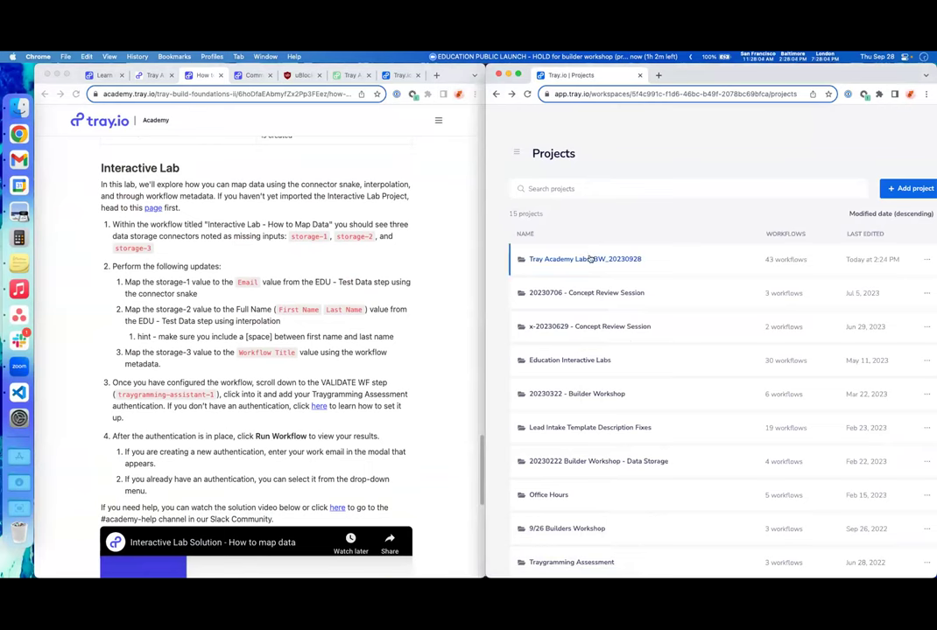
{"action": "left_click", "coordinate": [591, 259]}
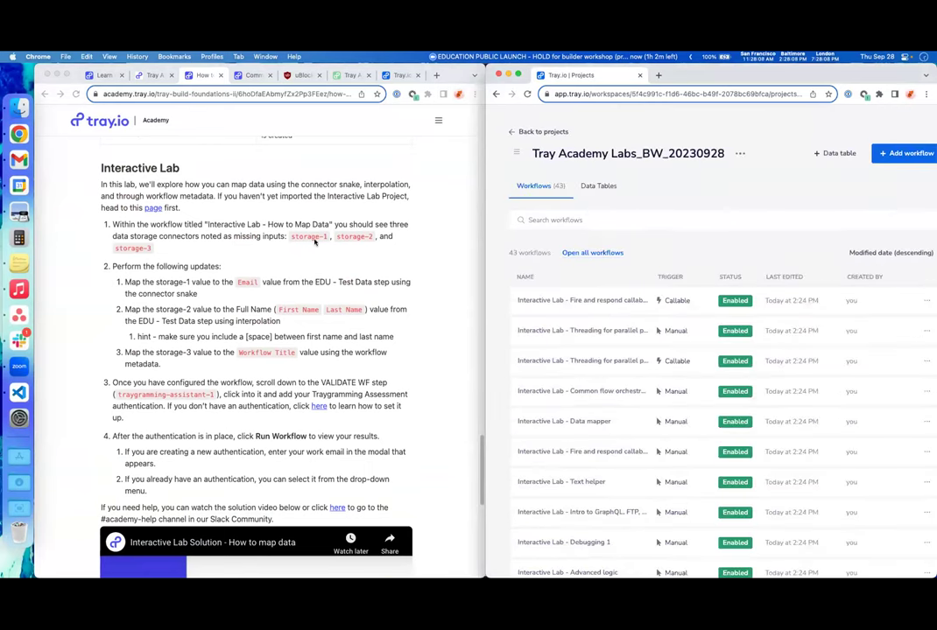
{"action": "left_click", "coordinate": [549, 219]}
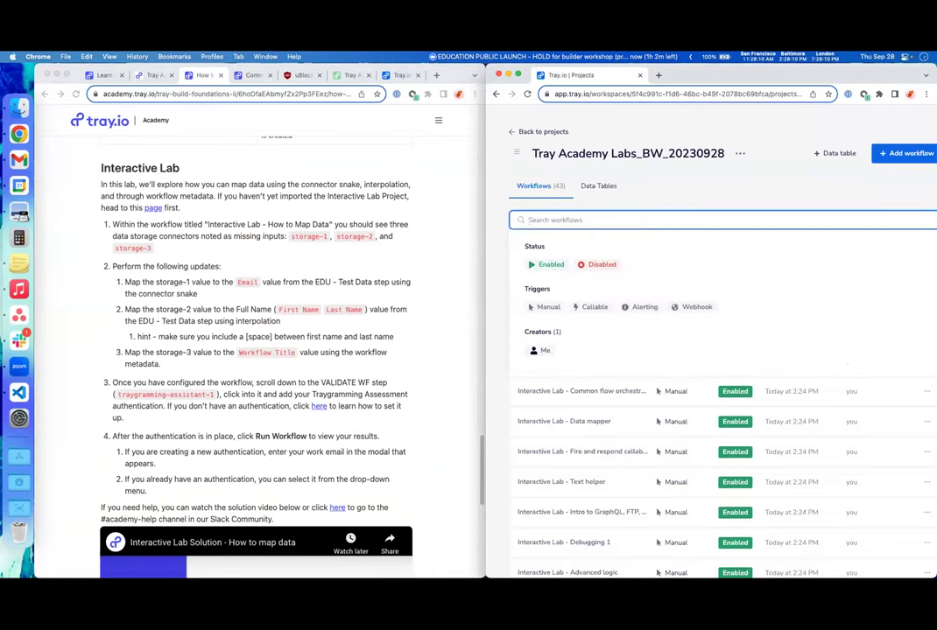
{"action": "type", "text": "how to maop"}
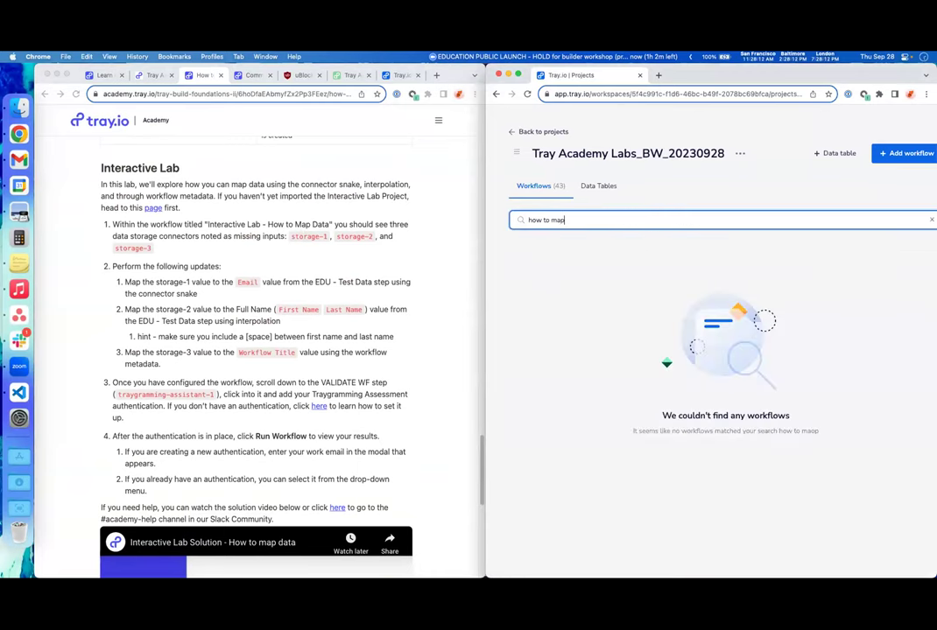
{"action": "left_click", "coordinate": [575, 301]}
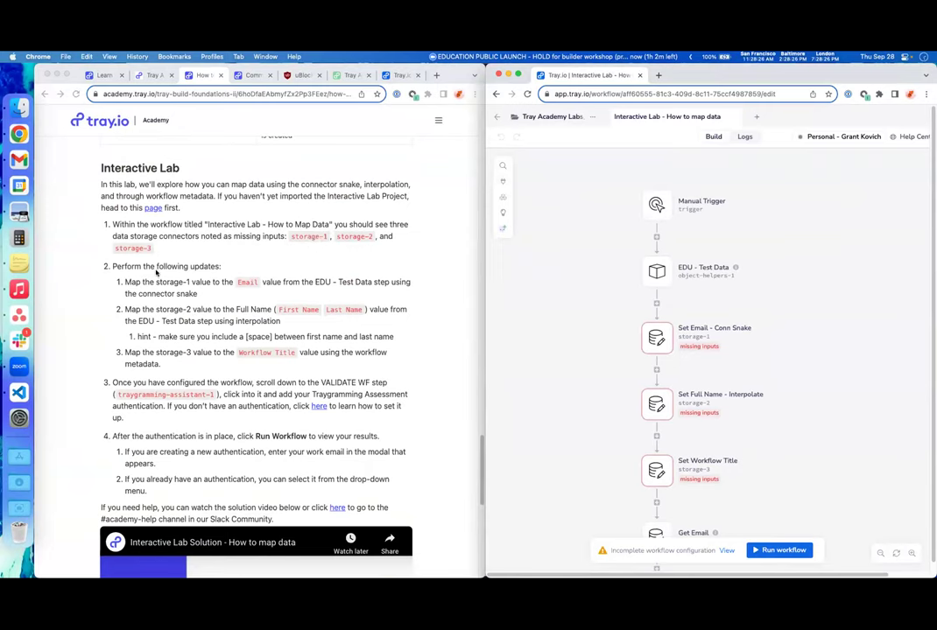
{"action": "scroll", "coordinate": [622, 349], "scroll_direction": "down", "scroll_amount": 2}
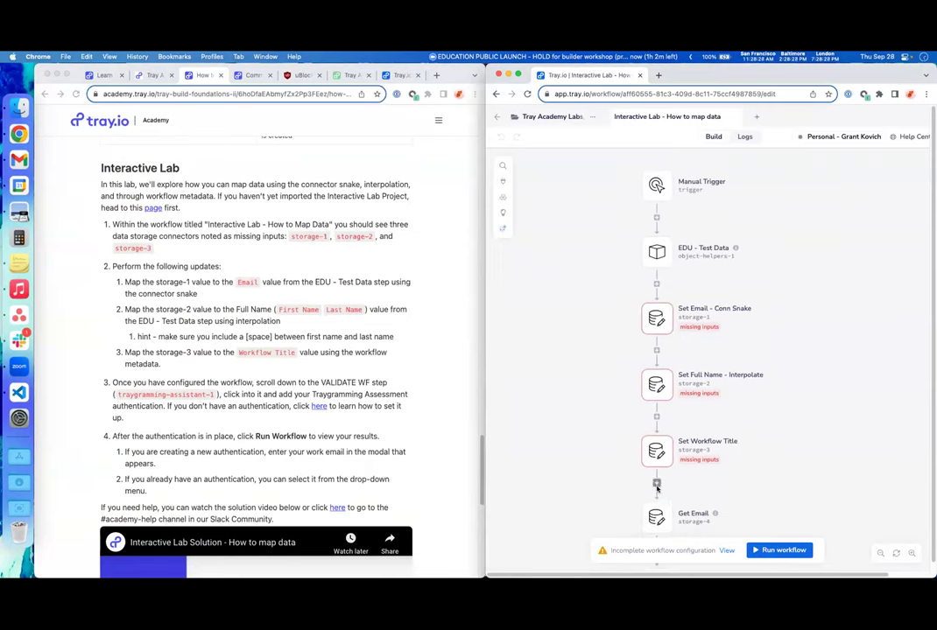
{"action": "scroll", "coordinate": [575, 444], "scroll_direction": "down", "scroll_amount": 1}
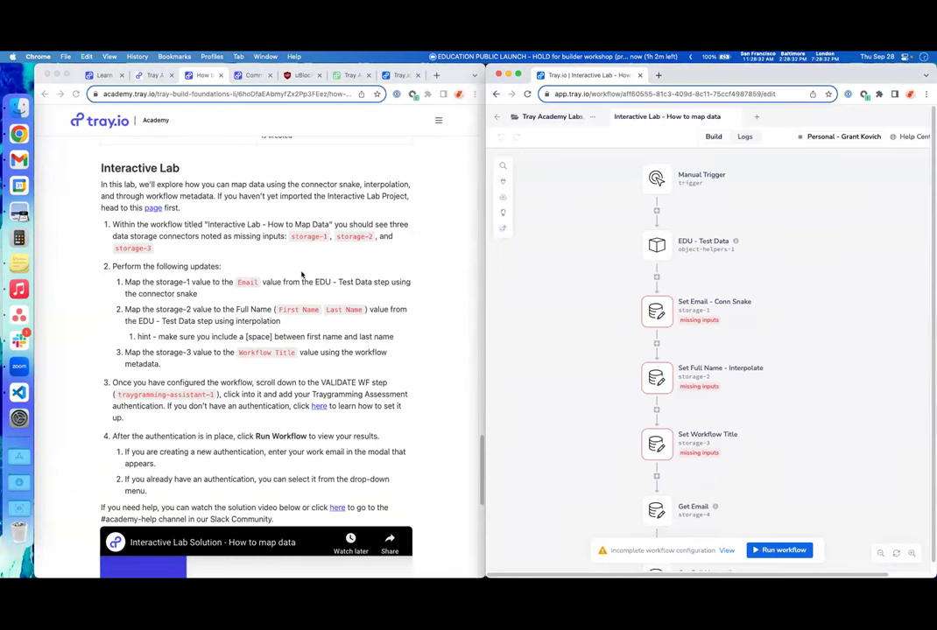
- Scroll down through the Academy lab instructions
{"action": "left_click", "coordinate": [219, 298]}
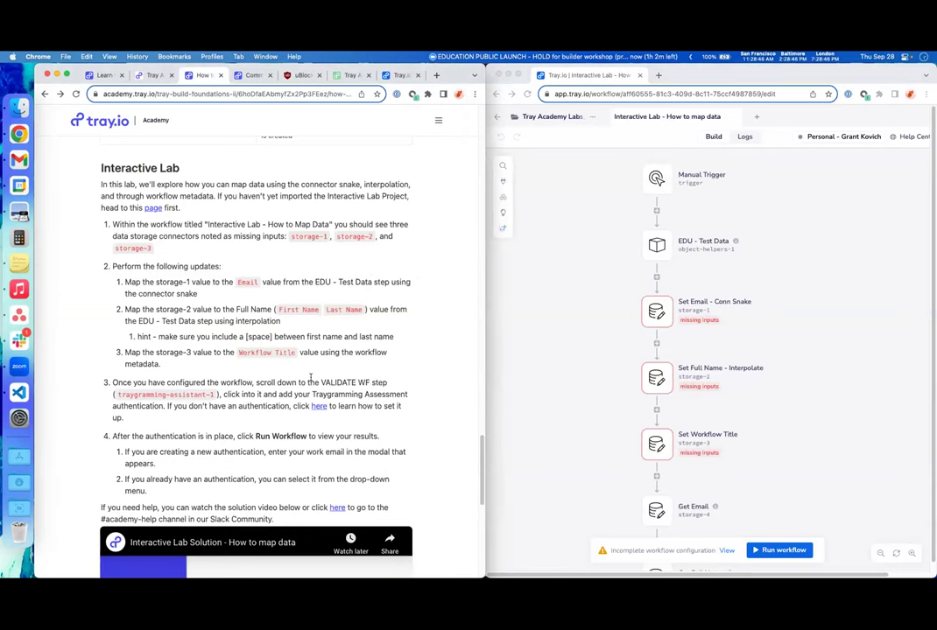
{"action": "scroll", "coordinate": [159, 393], "scroll_direction": "down", "scroll_amount": 1}
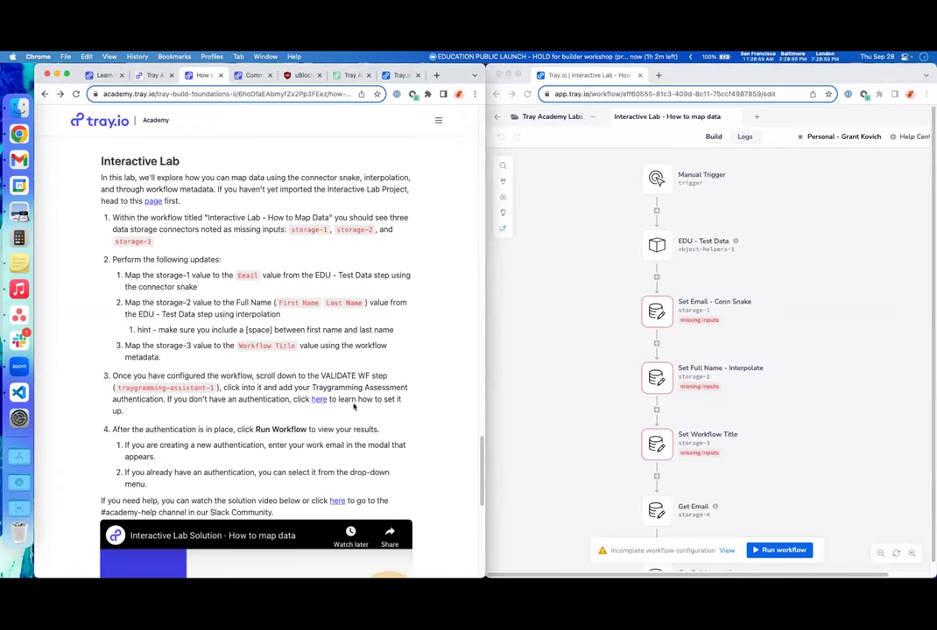
{"action": "scroll", "coordinate": [583, 413], "scroll_direction": "down", "scroll_amount": 10}
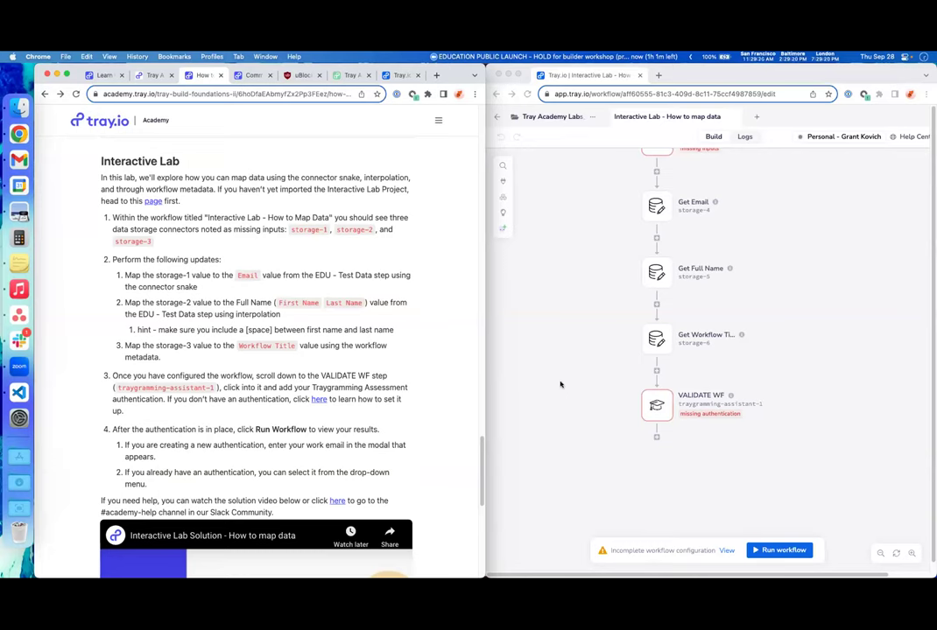
- Scroll through the Academy lab steps and solution video
{"action": "scroll", "coordinate": [447, 399], "scroll_direction": "down", "scroll_amount": 3}
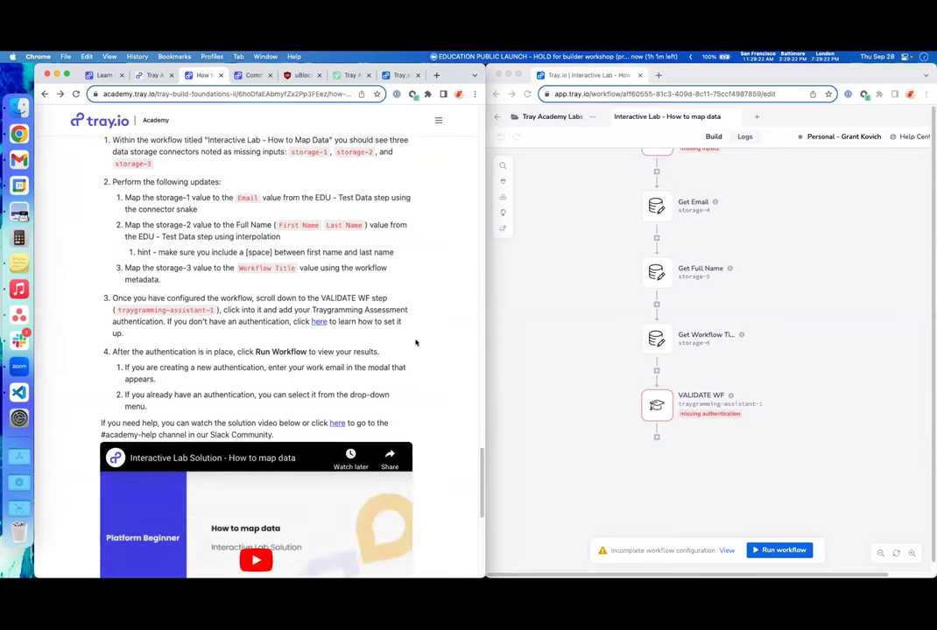
{"action": "scroll", "coordinate": [416, 342], "scroll_direction": "down", "scroll_amount": 2}
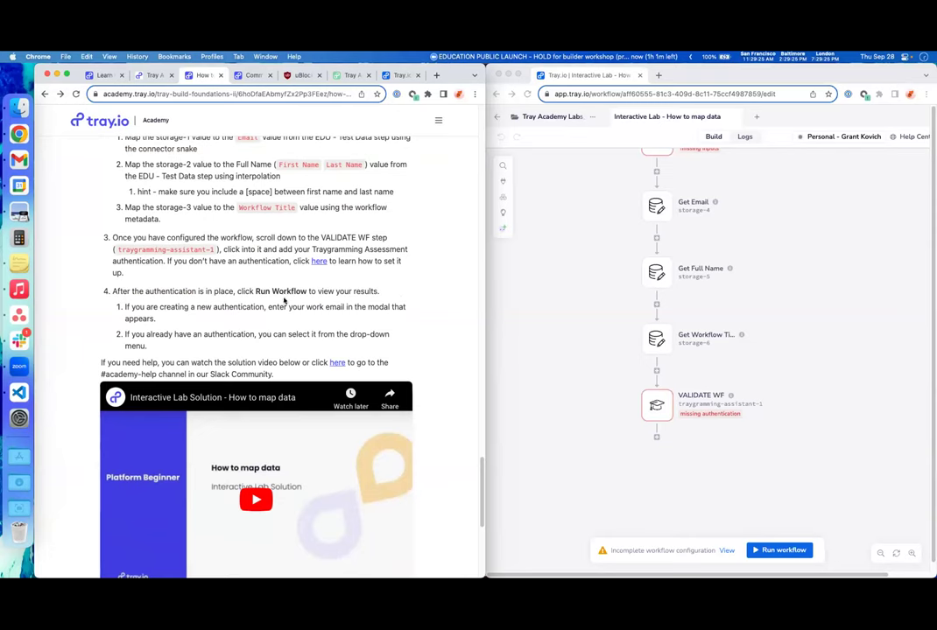
{"action": "scroll", "coordinate": [251, 319], "scroll_direction": "down", "scroll_amount": 2}
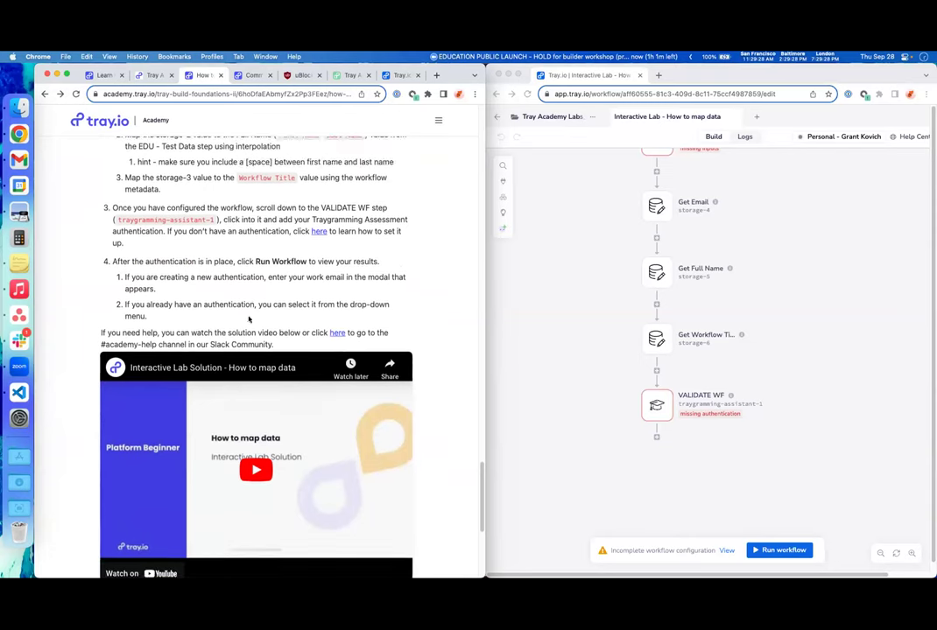
{"action": "scroll", "coordinate": [249, 320], "scroll_direction": "down", "scroll_amount": 1}
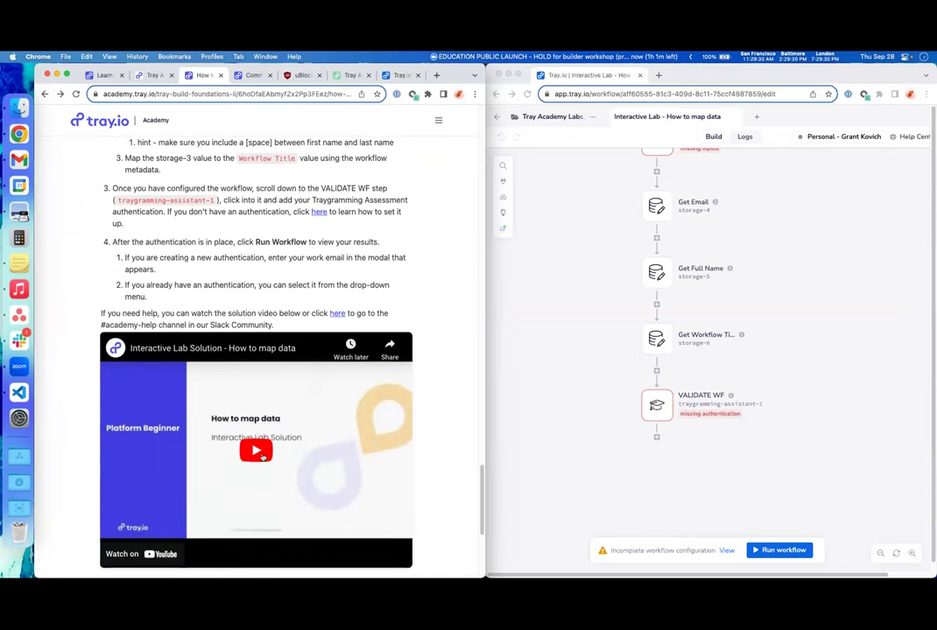
{"action": "scroll", "coordinate": [334, 465], "scroll_direction": "down", "scroll_amount": 1}
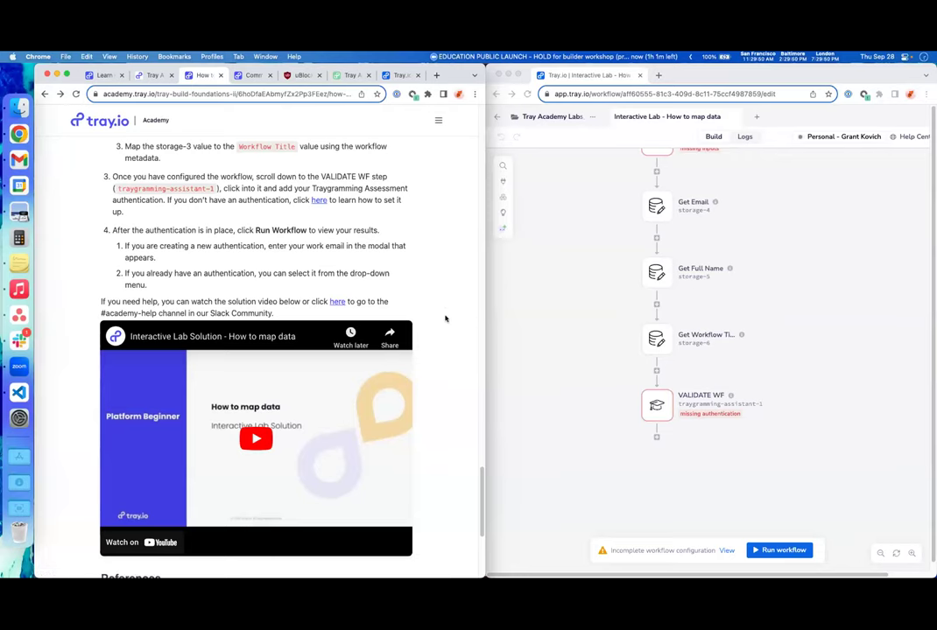
{"action": "scroll", "coordinate": [427, 387], "scroll_direction": "down", "scroll_amount": 2}
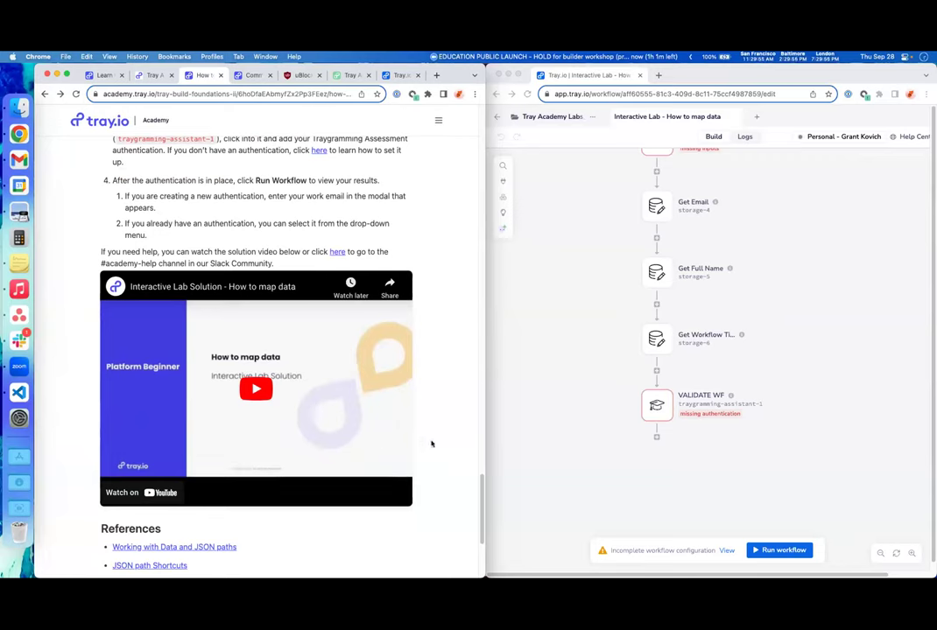
{"action": "scroll", "coordinate": [435, 440], "scroll_direction": "up", "scroll_amount": 1}
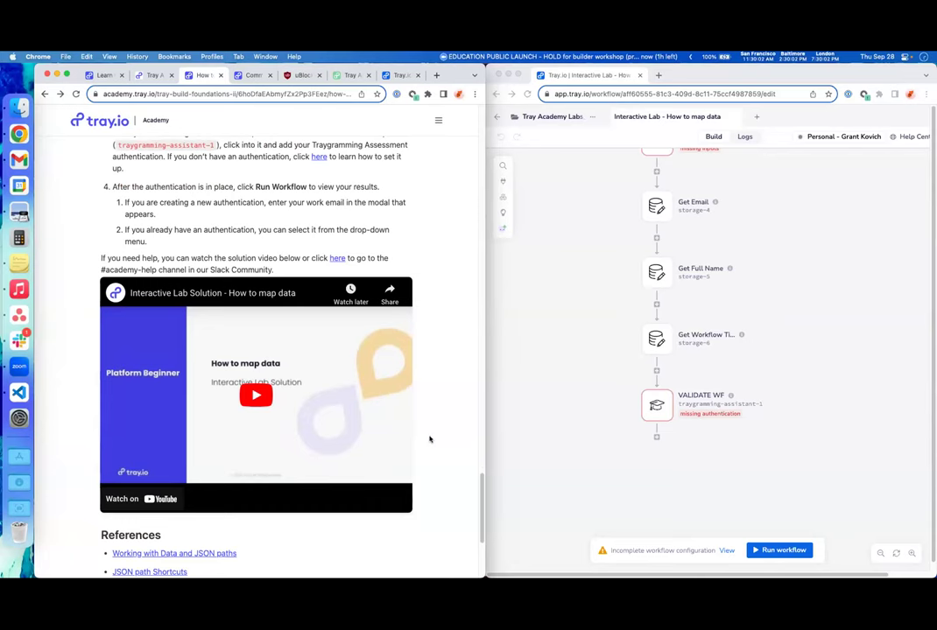
{"action": "scroll", "coordinate": [428, 439], "scroll_direction": "up", "scroll_amount": 2}
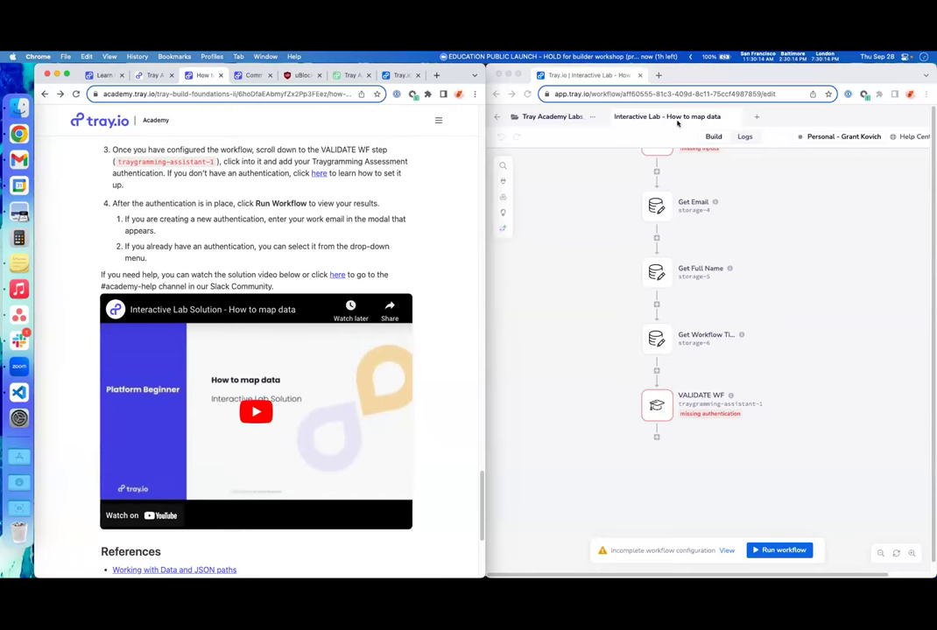
{"action": "scroll", "coordinate": [424, 442], "scroll_direction": "up", "scroll_amount": 5}
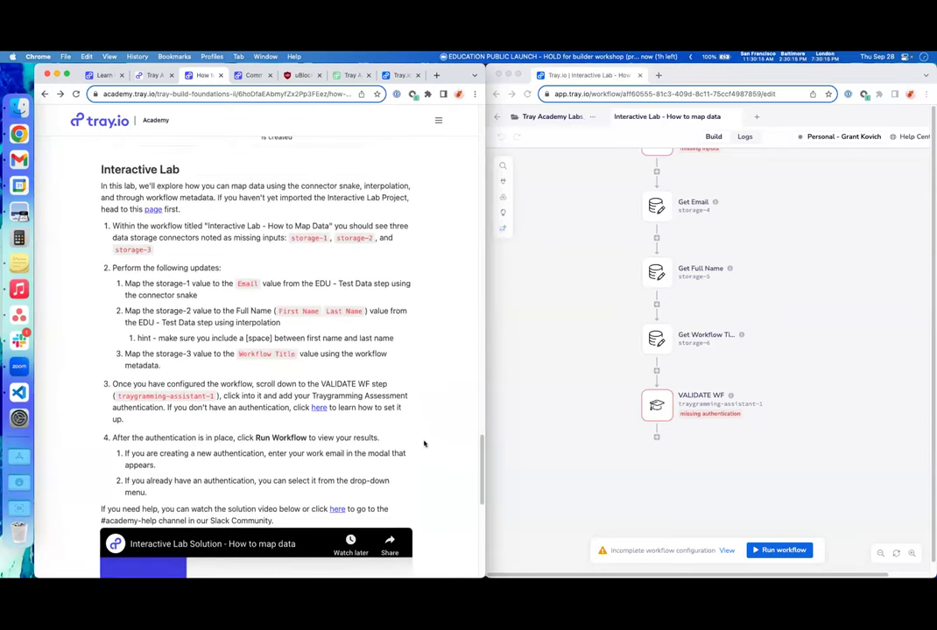
{"action": "scroll", "coordinate": [425, 444], "scroll_direction": "down", "scroll_amount": 1}
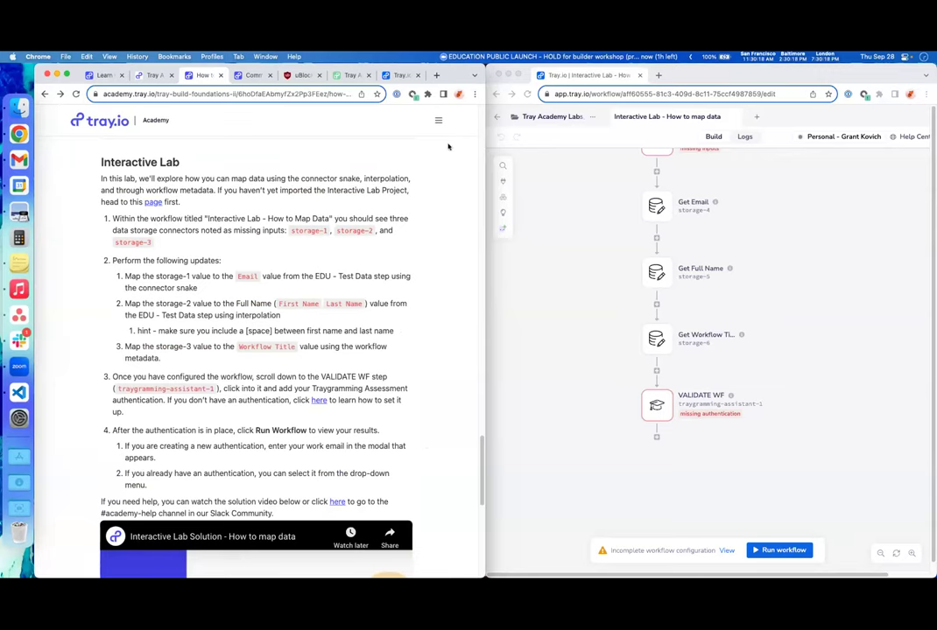
- Maximize the Tray.io window and show the Workflow info panel listing the three storage mappings
{"action": "double_click", "coordinate": [747, 74]}
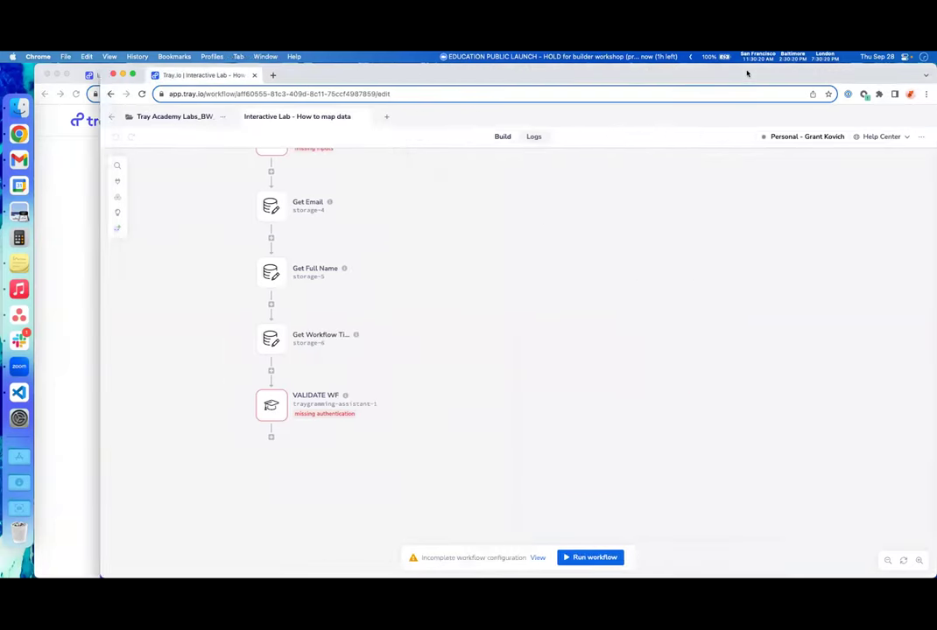
{"action": "scroll", "coordinate": [426, 272], "scroll_direction": "up", "scroll_amount": 10}
{"action": "scroll", "coordinate": [424, 273], "scroll_direction": "down", "scroll_amount": 3}
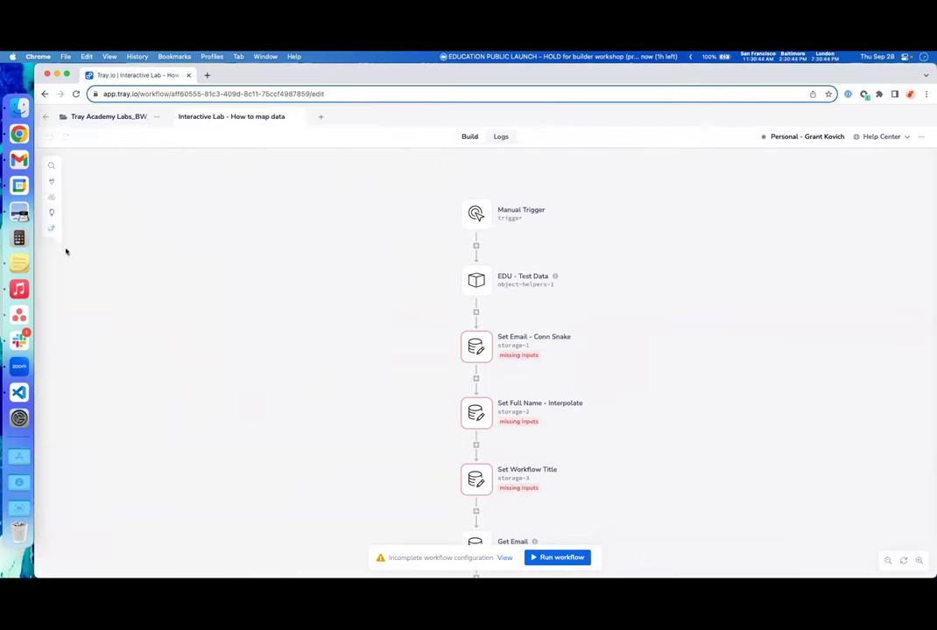
{"action": "left_click", "coordinate": [52, 215]}
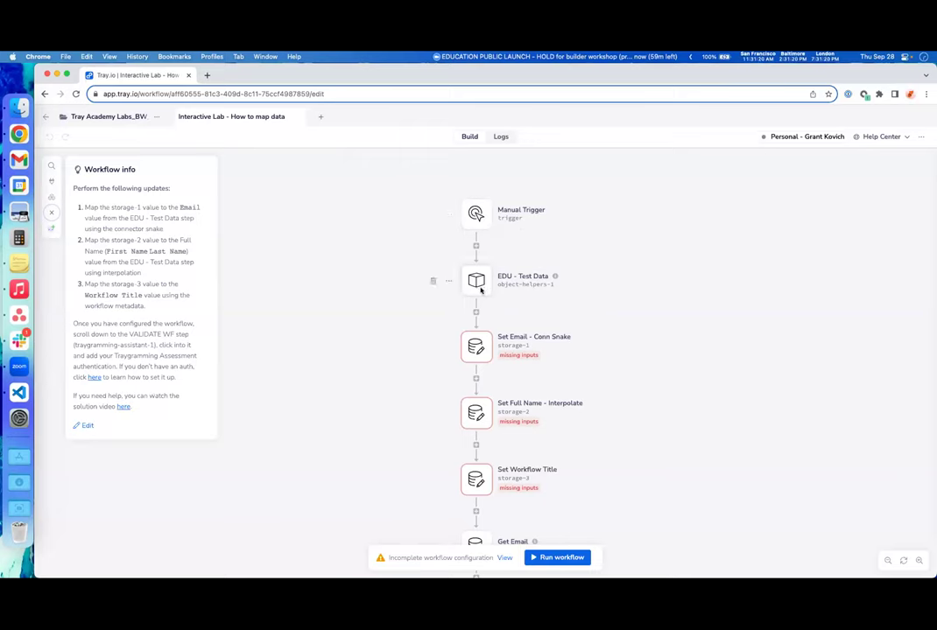
- Inspect the EDU - Test Data step's JSON, then open Set Email - Conn Snake's Set Value settings
{"action": "mouse_move", "coordinate": [554, 277]}
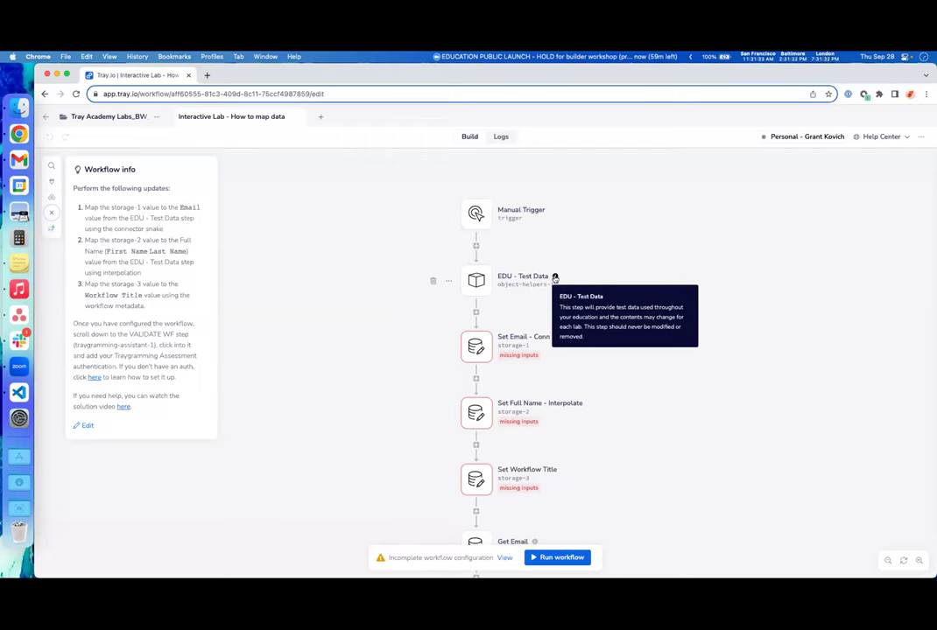
{"action": "left_click", "coordinate": [601, 293]}
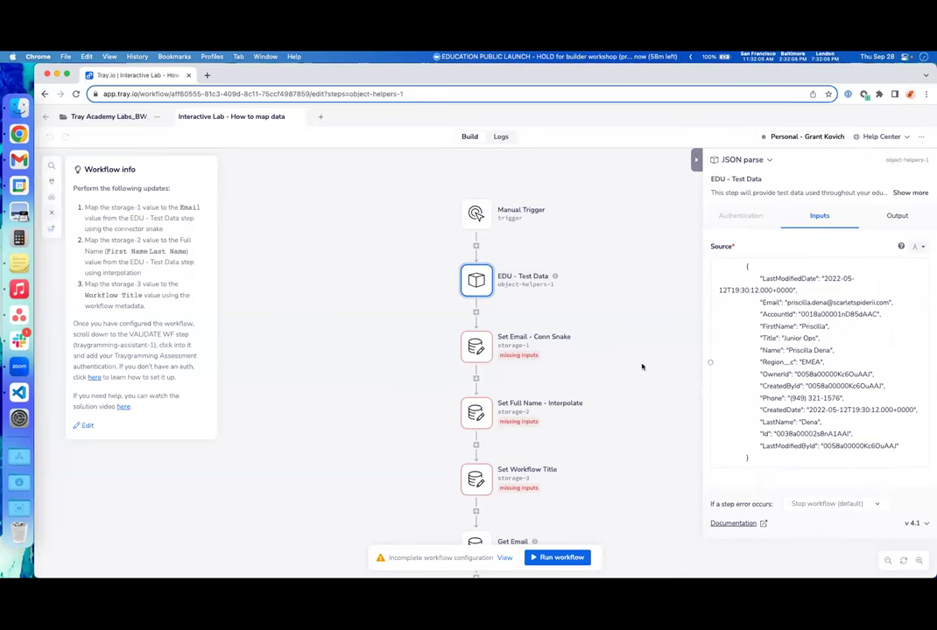
{"action": "scroll", "coordinate": [590, 333], "scroll_direction": "right", "scroll_amount": 1}
{"action": "scroll", "coordinate": [590, 333], "scroll_direction": "down", "scroll_amount": 1}
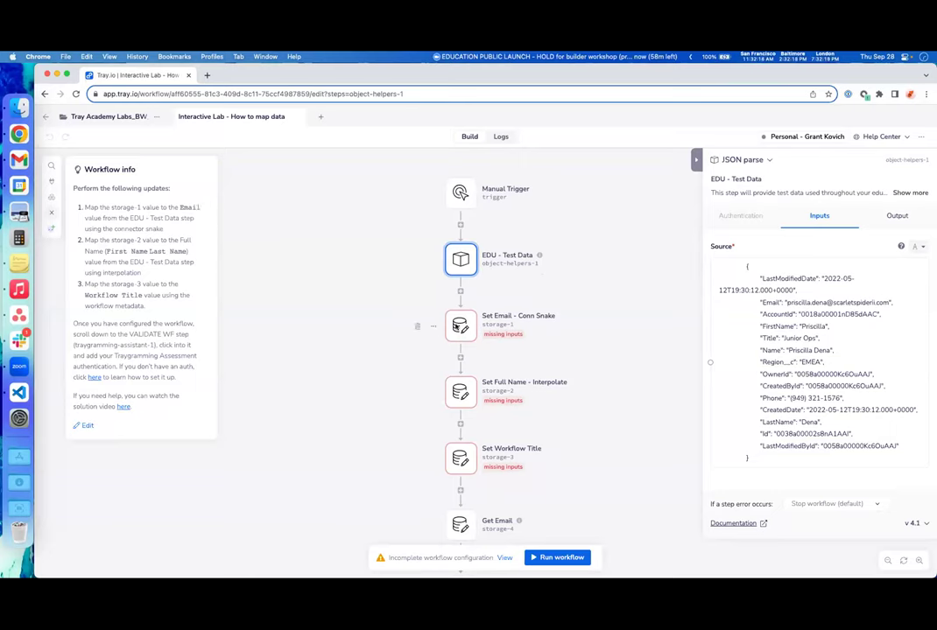
{"action": "left_click", "coordinate": [469, 325]}
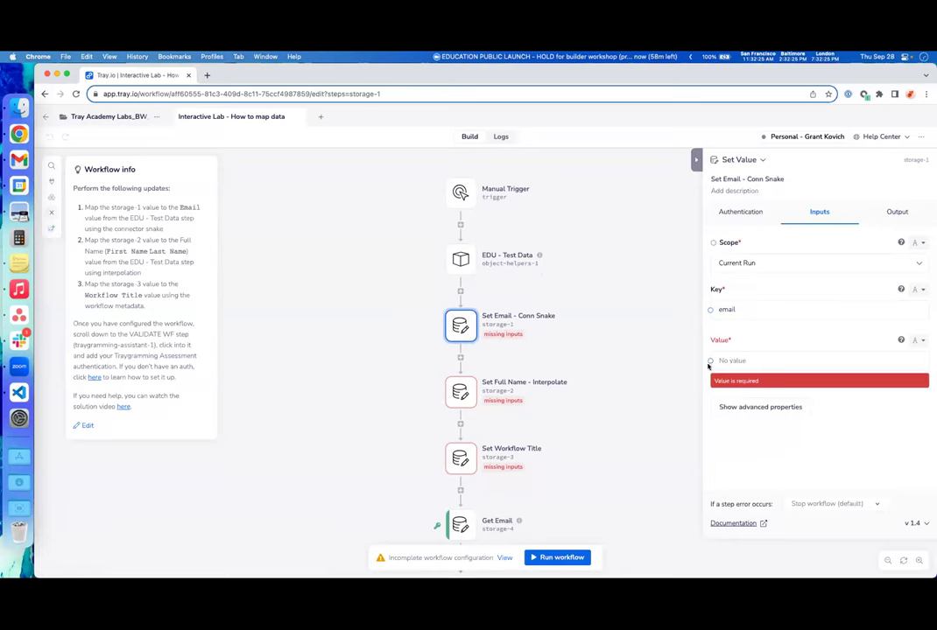
- Map Set Email's value to EDU - Test Data's Email field, then open Set Full Name - Interpolate
{"action": "left_click_drag", "start_coordinate": [710, 361], "coordinate": [462, 259]}
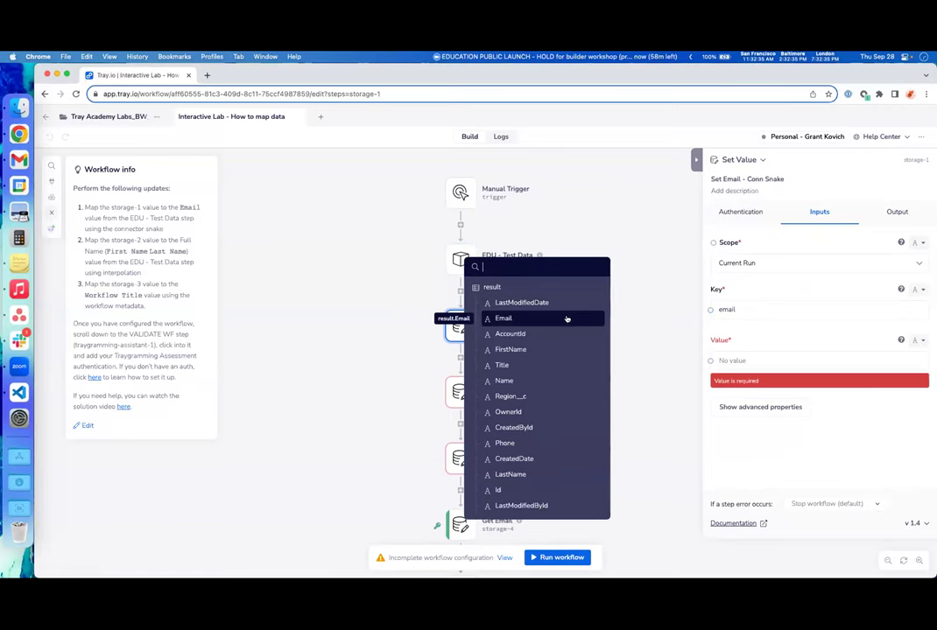
{"action": "left_click", "coordinate": [566, 319]}
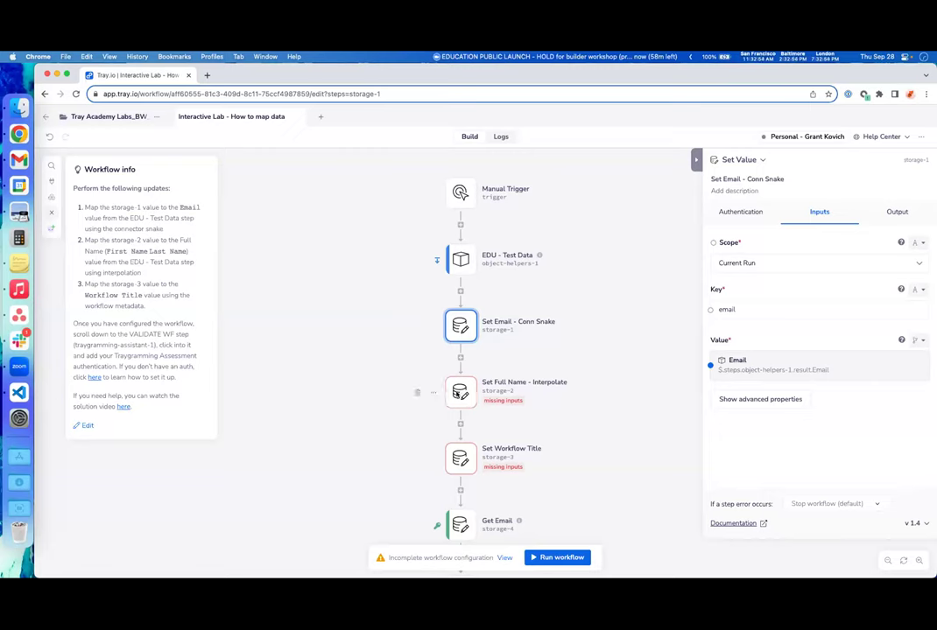
{"action": "left_click", "coordinate": [467, 395]}
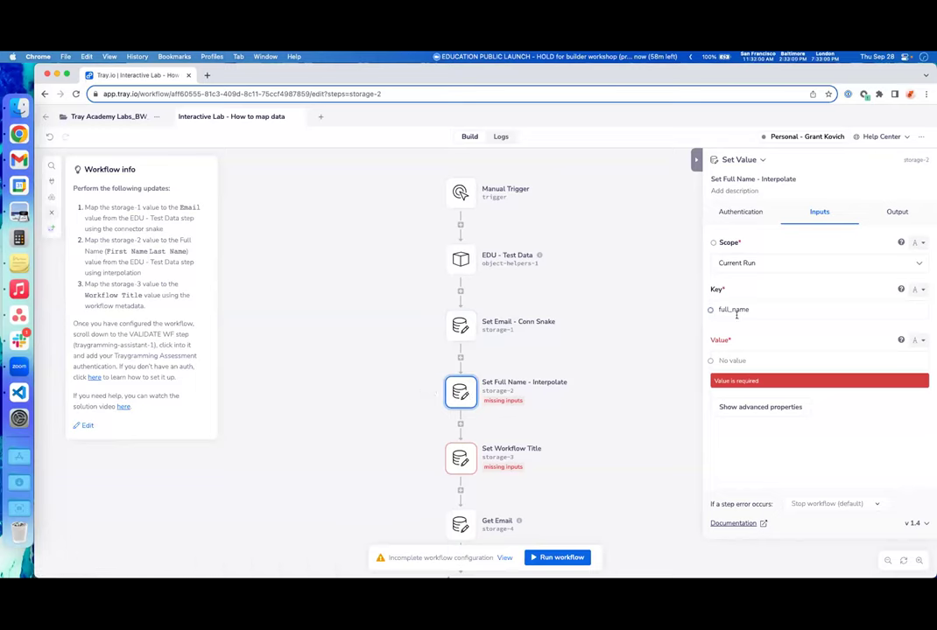
- Try inserting the FirstName field into Set Full Name's value, removing it twice
{"action": "left_click", "coordinate": [724, 361]}
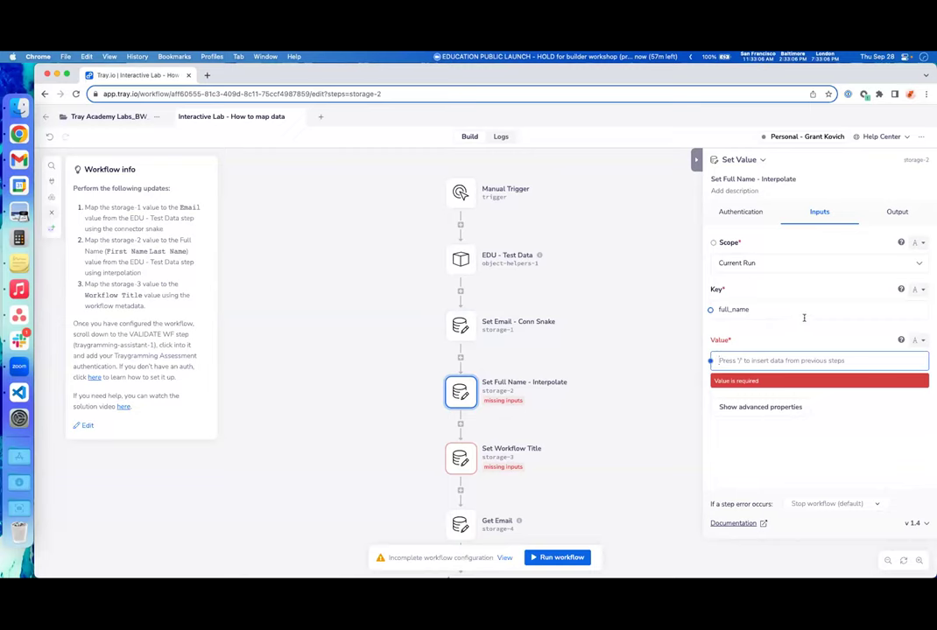
{"action": "type", "text": "first"}
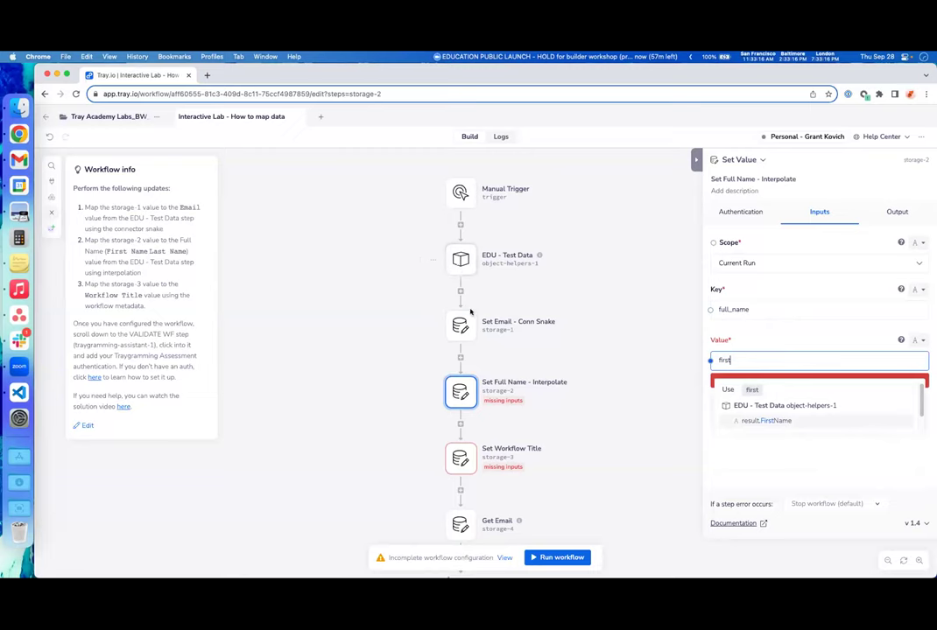
{"action": "left_click", "coordinate": [769, 421]}
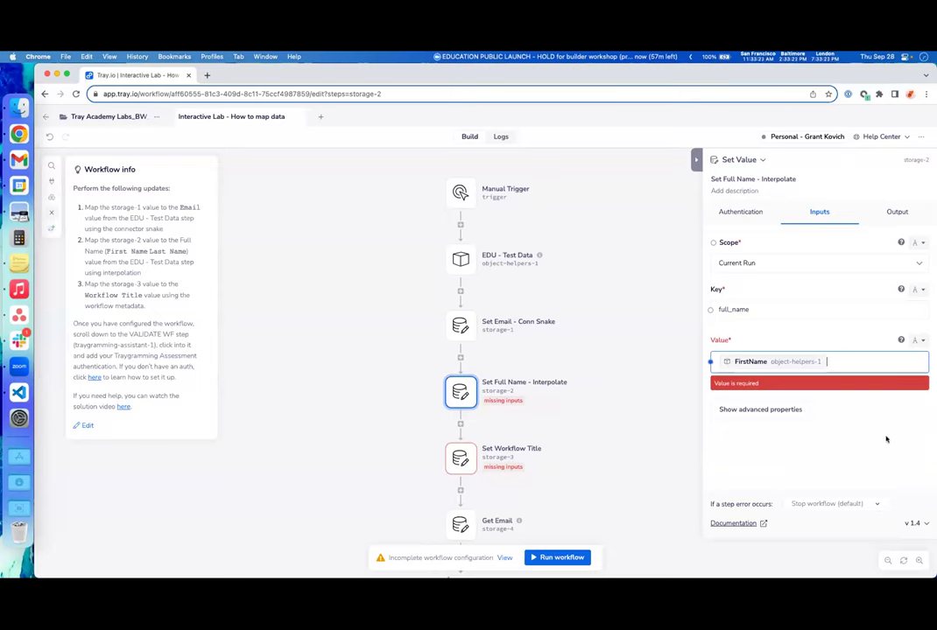
{"action": "key", "text": "BackSpace"}
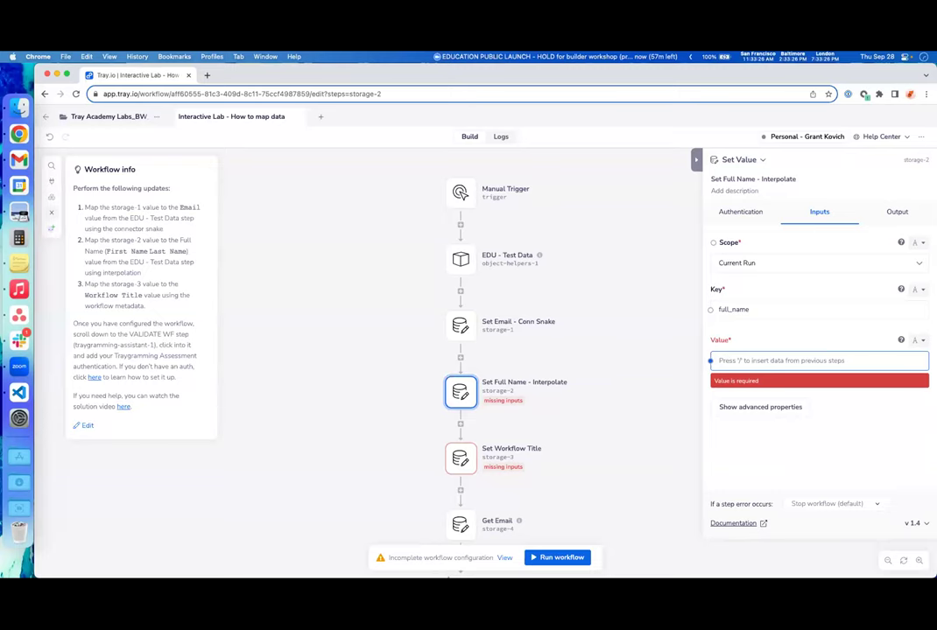
{"action": "type", "text": "/"}
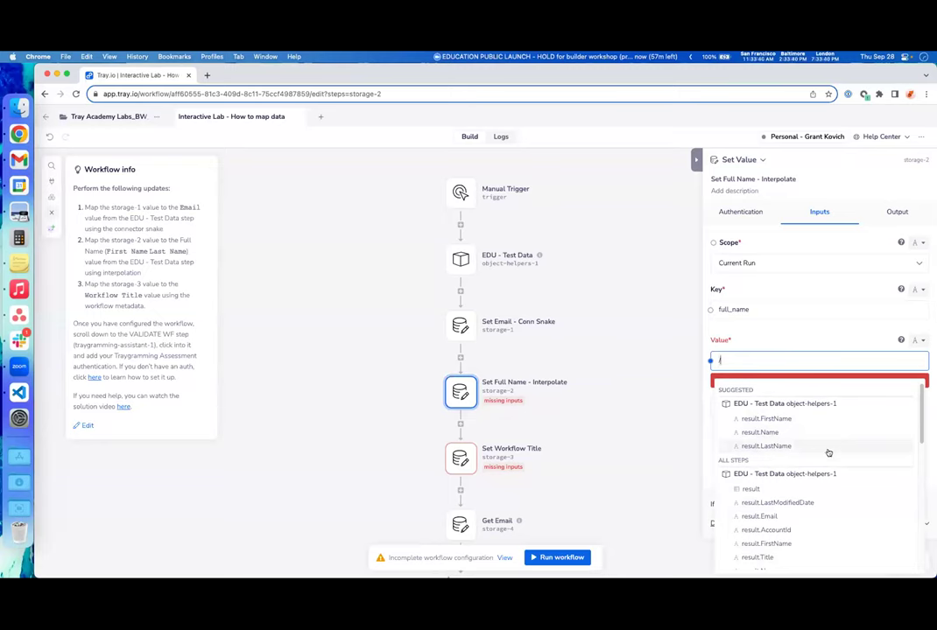
{"action": "scroll", "coordinate": [827, 448], "scroll_direction": "down", "scroll_amount": 1}
{"action": "scroll", "coordinate": [836, 495], "scroll_direction": "up", "scroll_amount": 1}
{"action": "type", "text": "firs"}
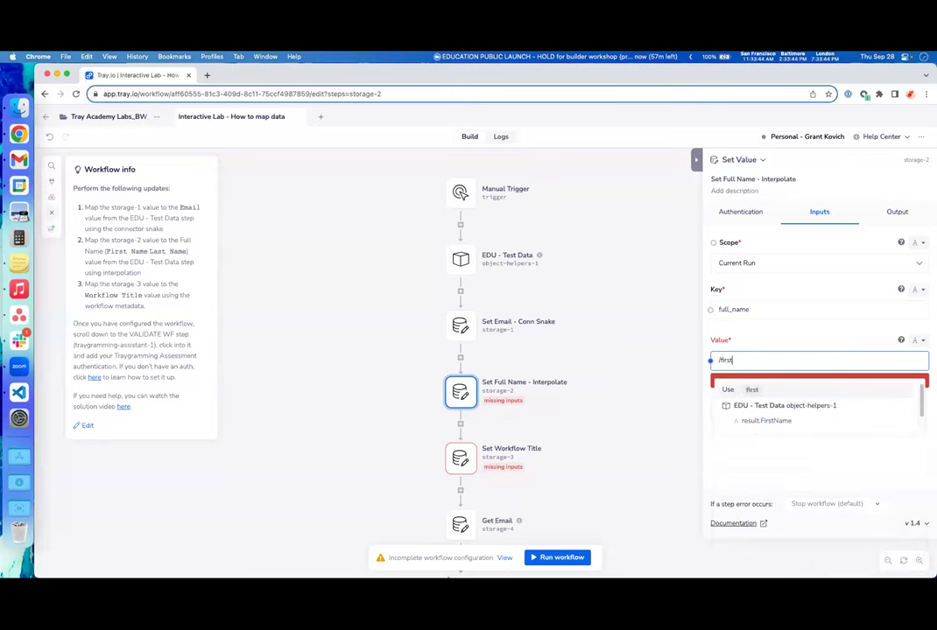
{"action": "type", "text": "t"}
{"action": "left_click", "coordinate": [799, 423]}
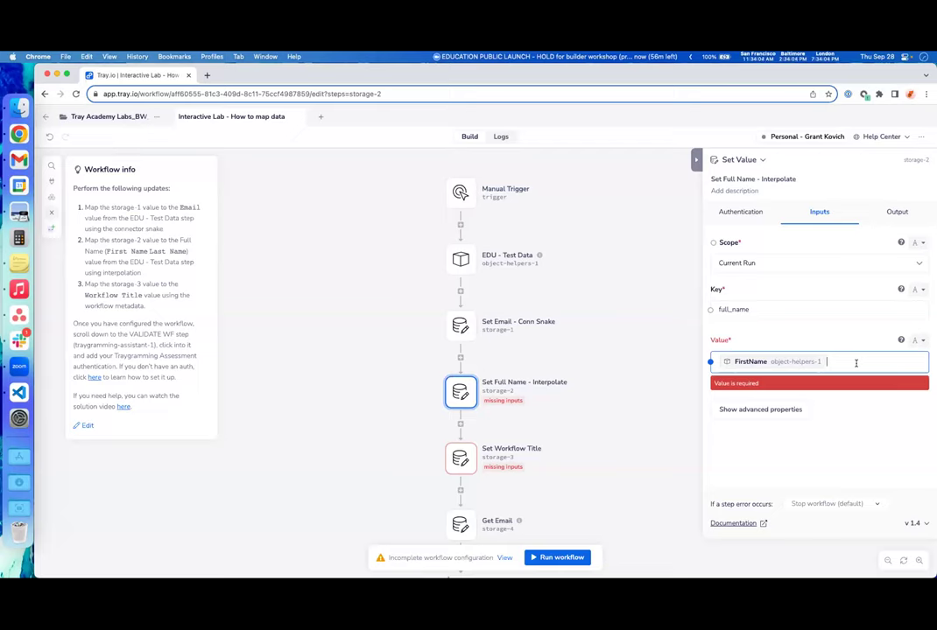
{"action": "key", "text": "BackSpace"}
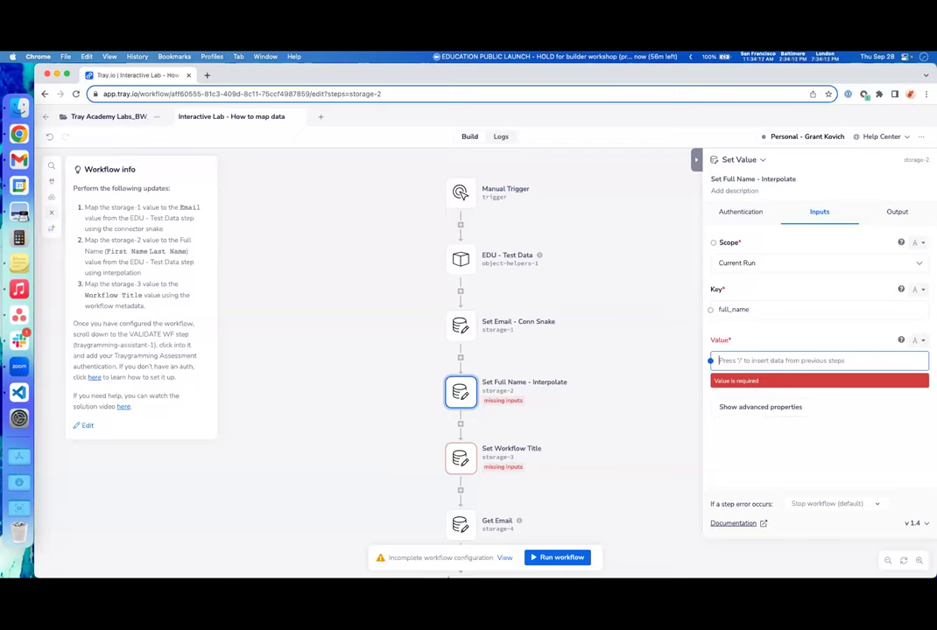
- Set the full name value to FirstName then LastName from EDU - Test Data and close the panel
{"action": "type", "text": "{"}
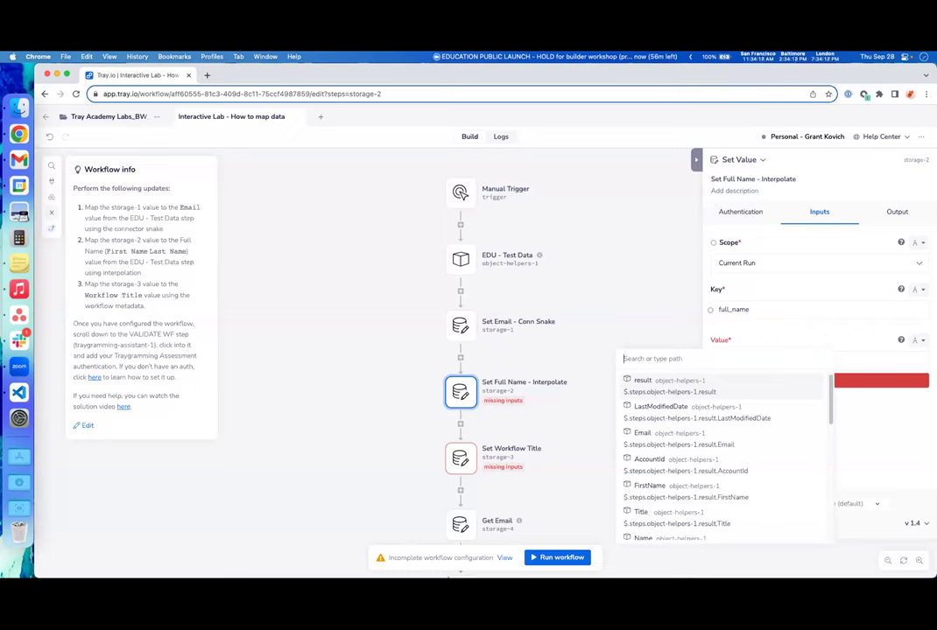
{"action": "type", "text": "first"}
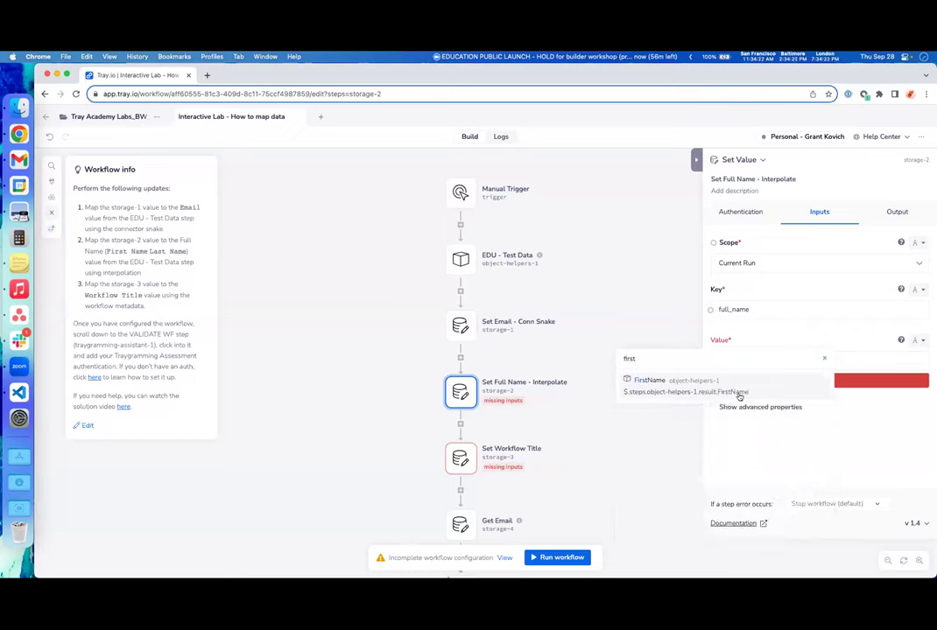
{"action": "left_click", "coordinate": [648, 387]}
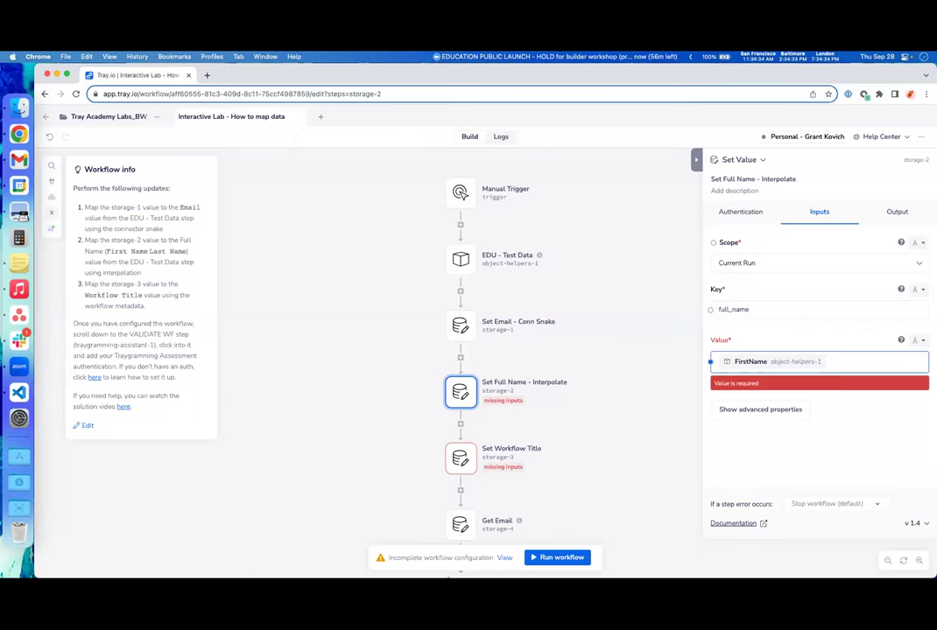
{"action": "type", "text": "/"}
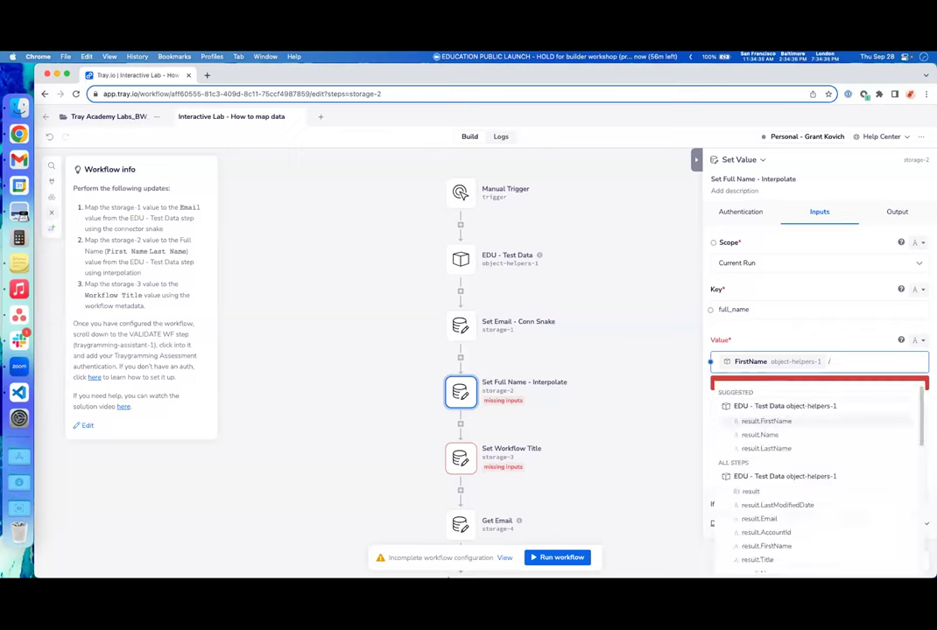
{"action": "type", "text": "last"}
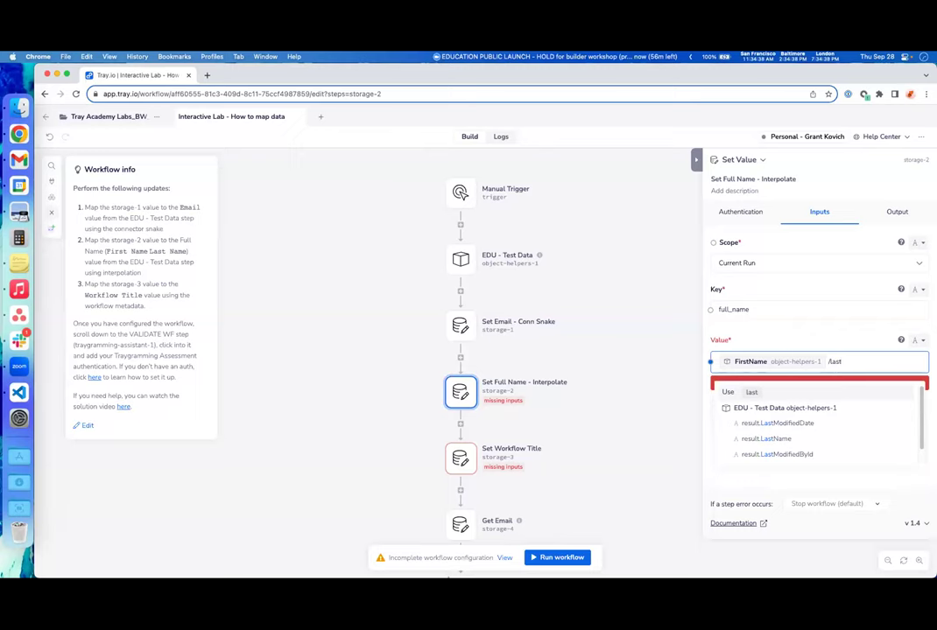
{"action": "left_click", "coordinate": [826, 438]}
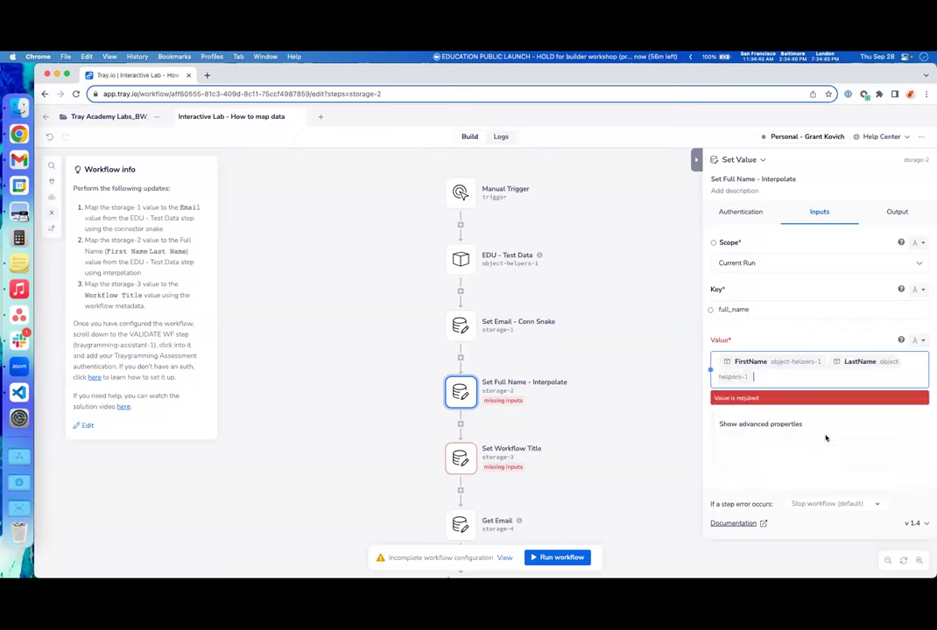
{"action": "left_click", "coordinate": [870, 444]}
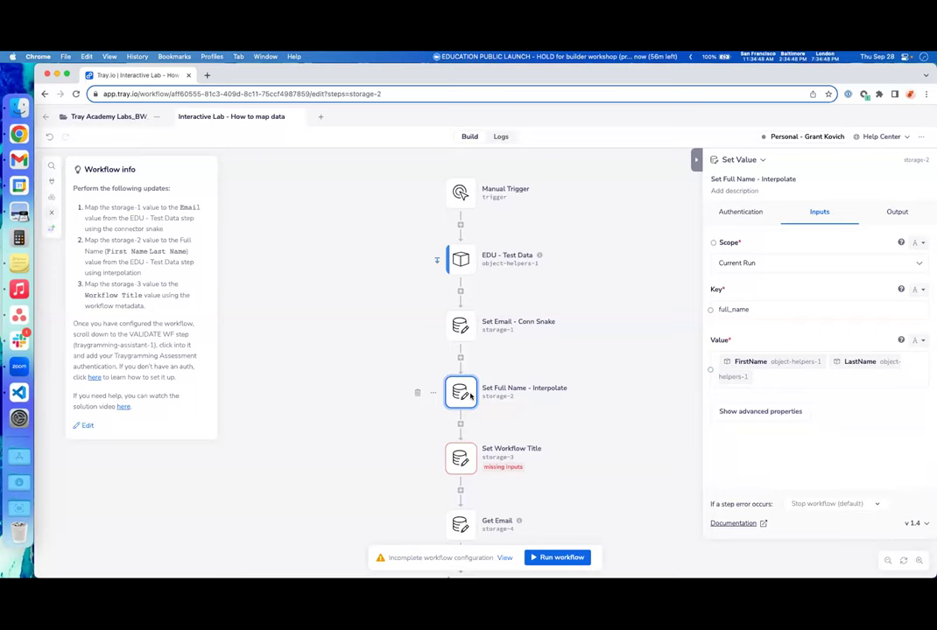
{"action": "left_click", "coordinate": [607, 422]}
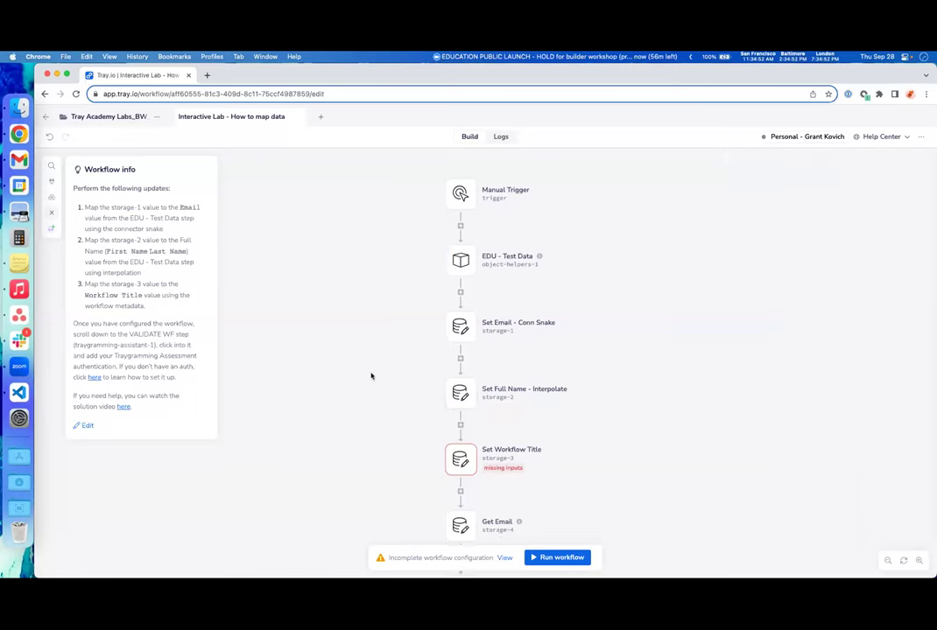
{"action": "scroll", "coordinate": [371, 377], "scroll_direction": "down", "scroll_amount": 1}
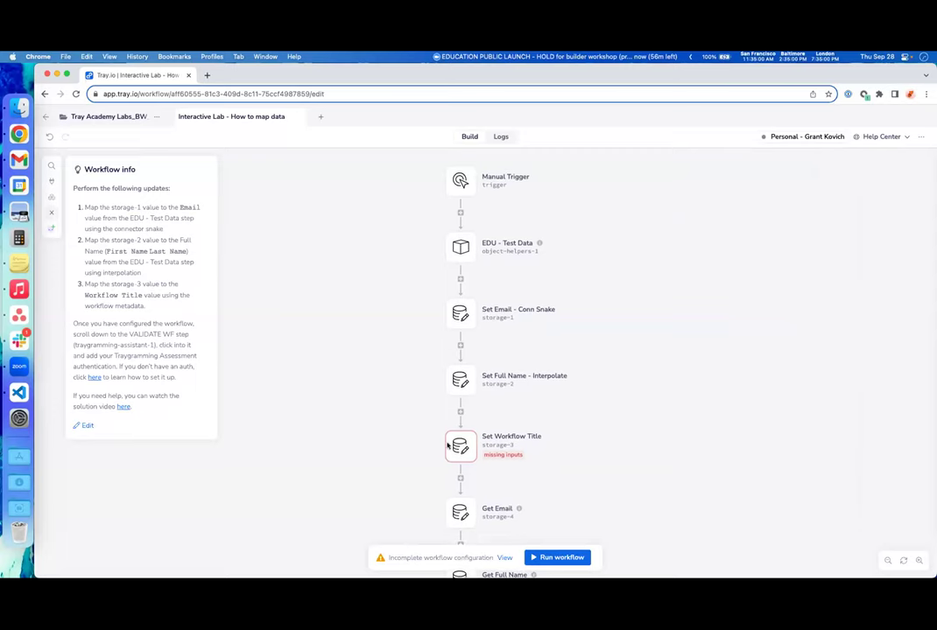
- Map Set Workflow Title's value to the workflow_title variable and close its settings
{"action": "left_click", "coordinate": [451, 445]}
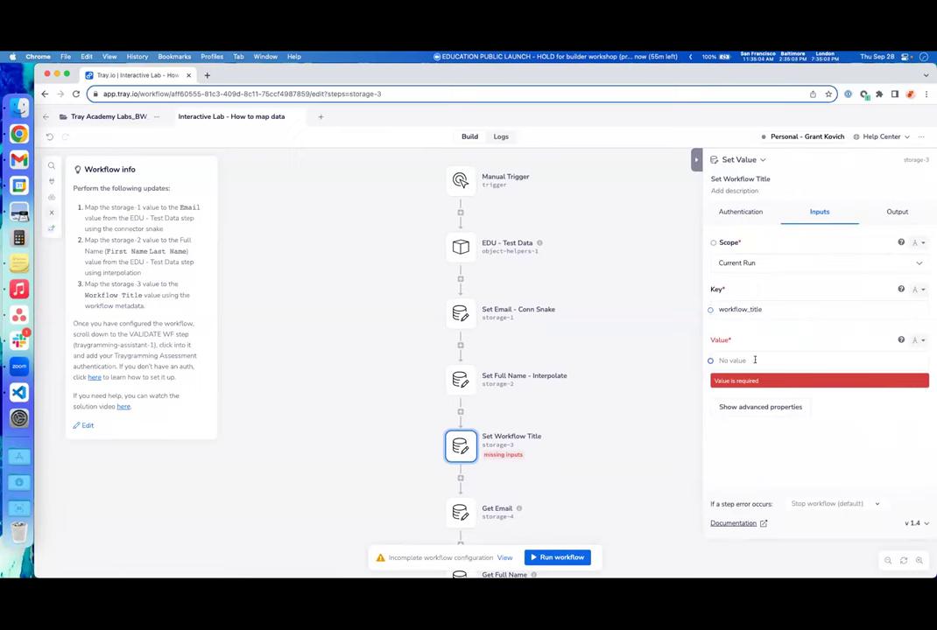
{"action": "left_click", "coordinate": [892, 360]}
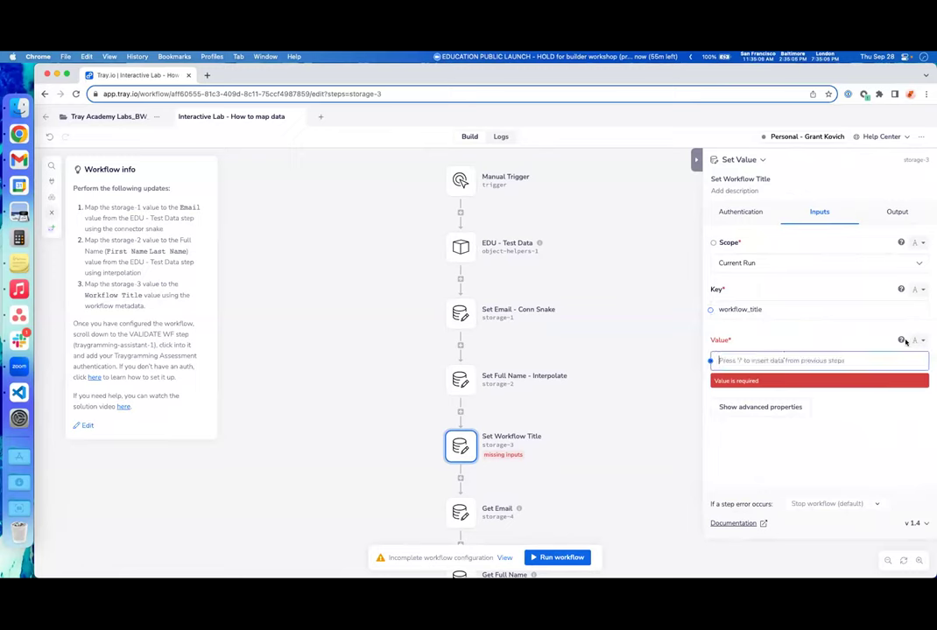
{"action": "type", "text": "wor"}
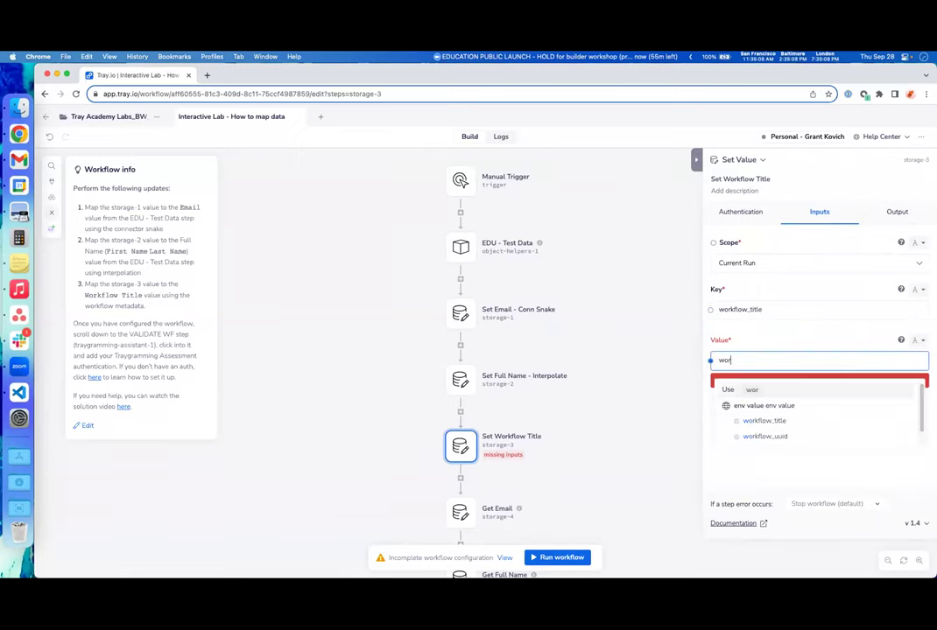
{"action": "type", "text": "k"}
{"action": "left_click", "coordinate": [826, 424]}
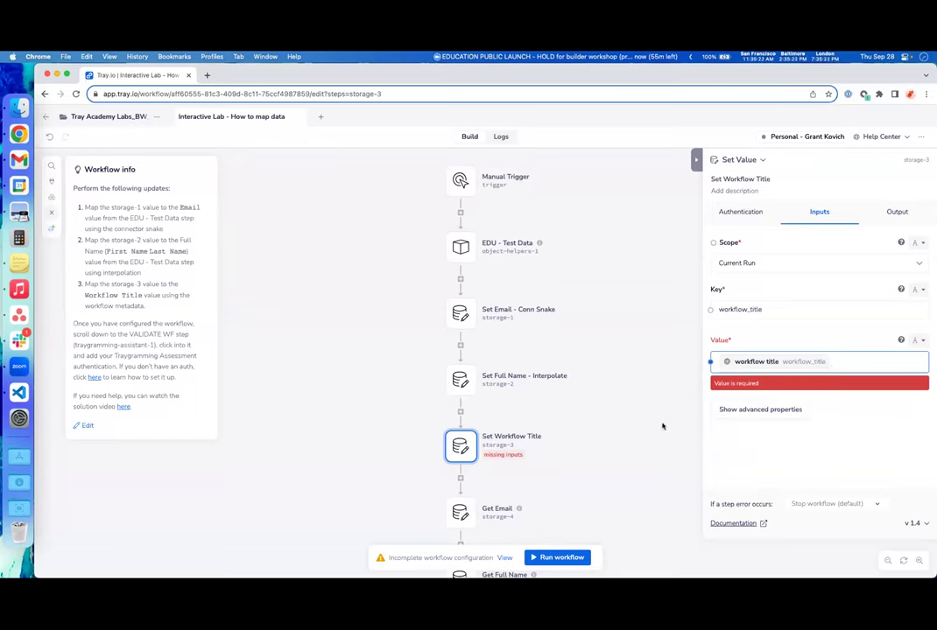
{"action": "left_click", "coordinate": [660, 426]}
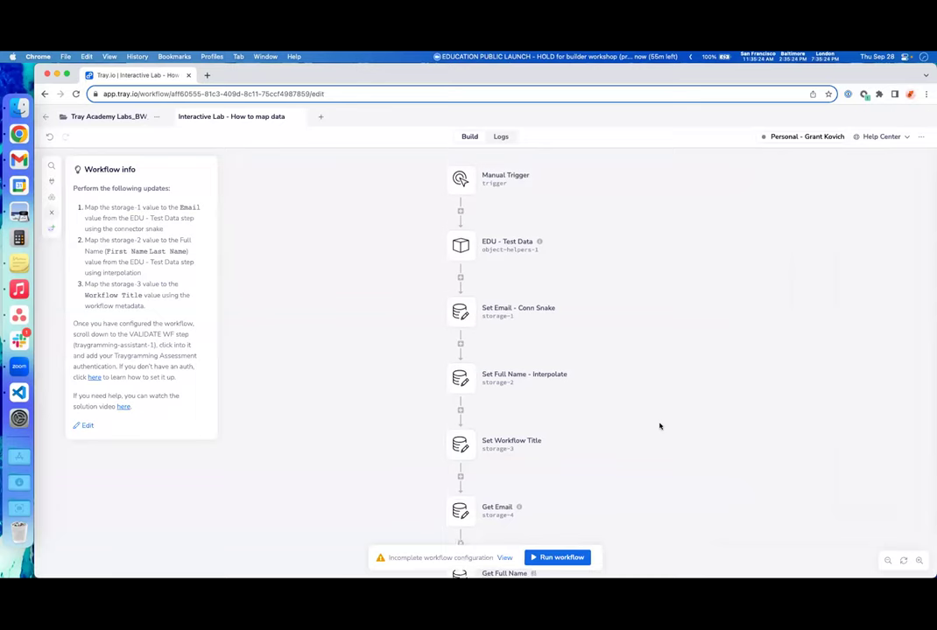
{"action": "scroll", "coordinate": [660, 426], "scroll_direction": "down", "scroll_amount": 1}
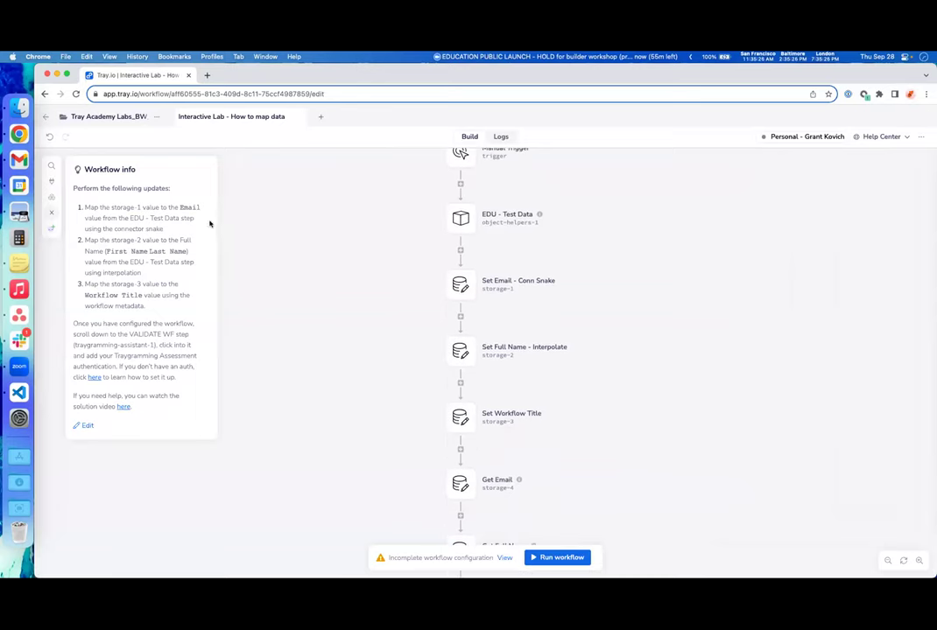
- Open the VALIDATE WF step's settings to see the existing authentications available to attach
{"action": "scroll", "coordinate": [718, 361], "scroll_direction": "down", "scroll_amount": 2}
{"action": "scroll", "coordinate": [718, 362], "scroll_direction": "down", "scroll_amount": 3}
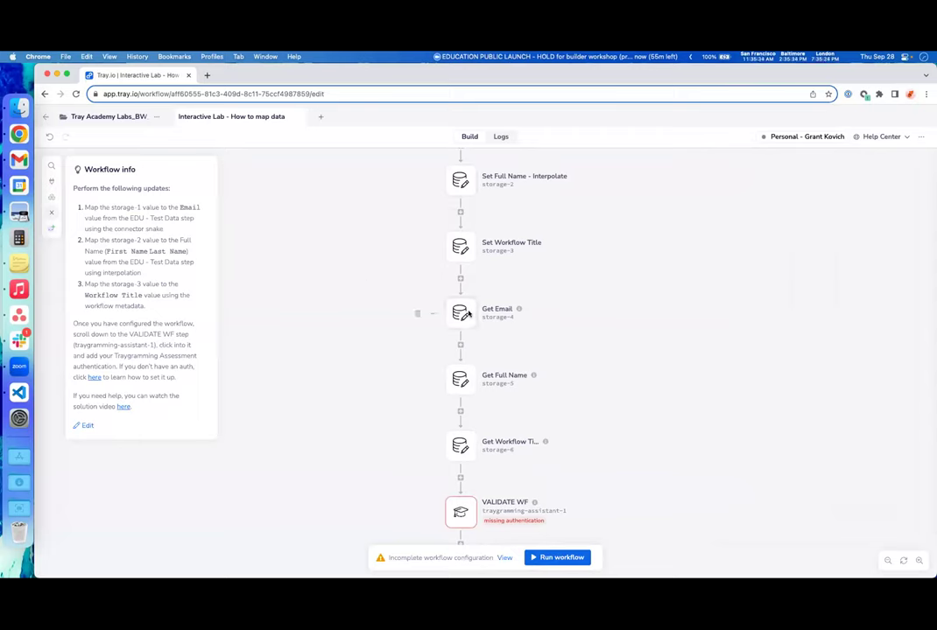
{"action": "mouse_move", "coordinate": [518, 310]}
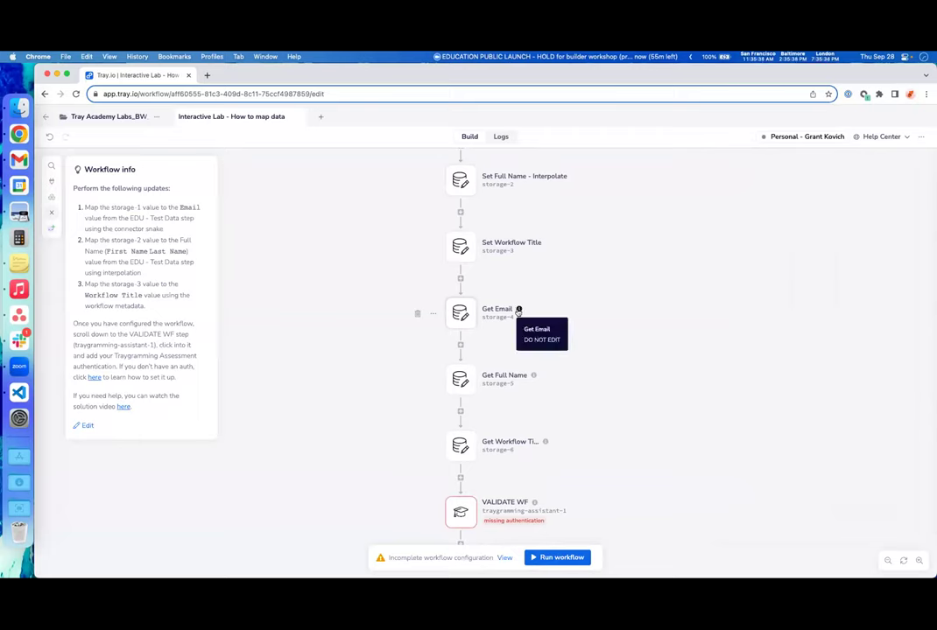
{"action": "scroll", "coordinate": [625, 377], "scroll_direction": "down", "scroll_amount": 3}
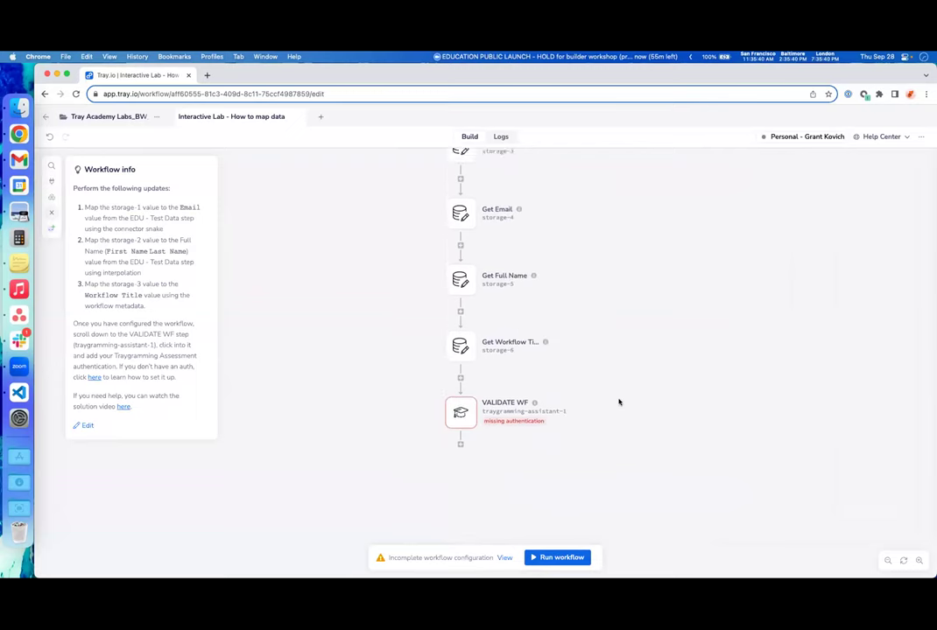
{"action": "left_click", "coordinate": [458, 406]}
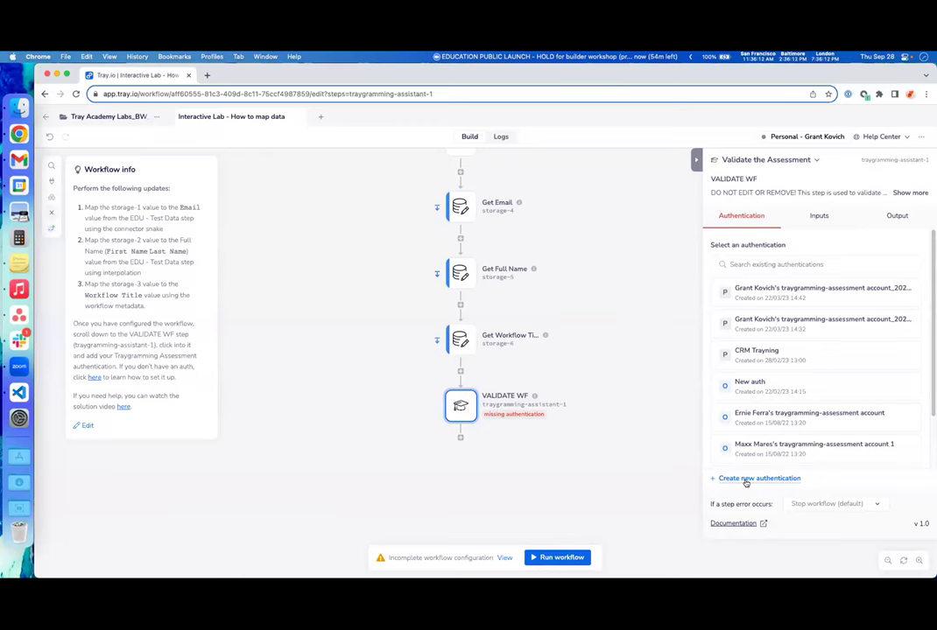
- Start a new traygramming-assessment authentication and append _BW_20230928 to its name
{"action": "left_click", "coordinate": [745, 480]}
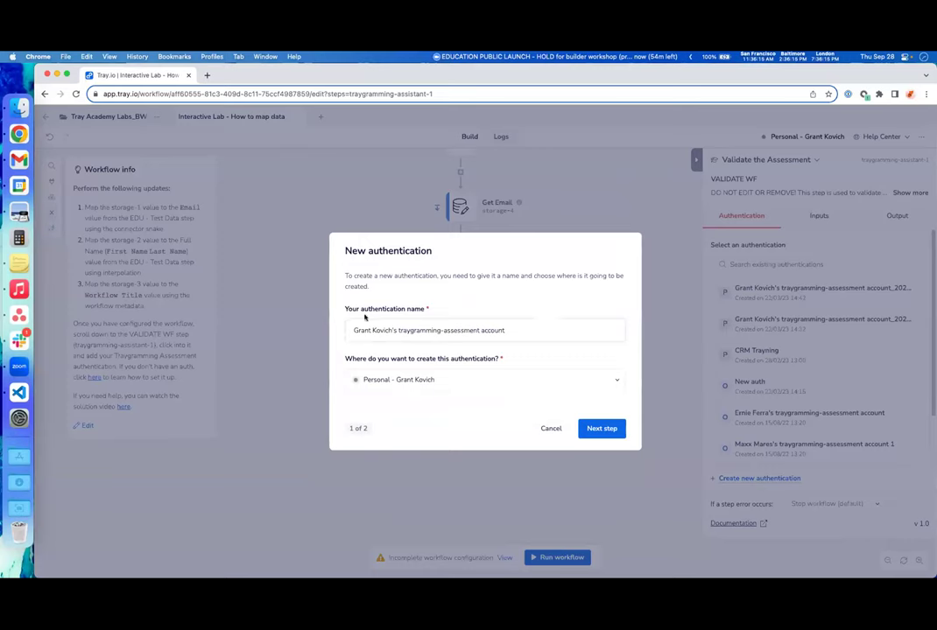
{"action": "left_click", "coordinate": [560, 328]}
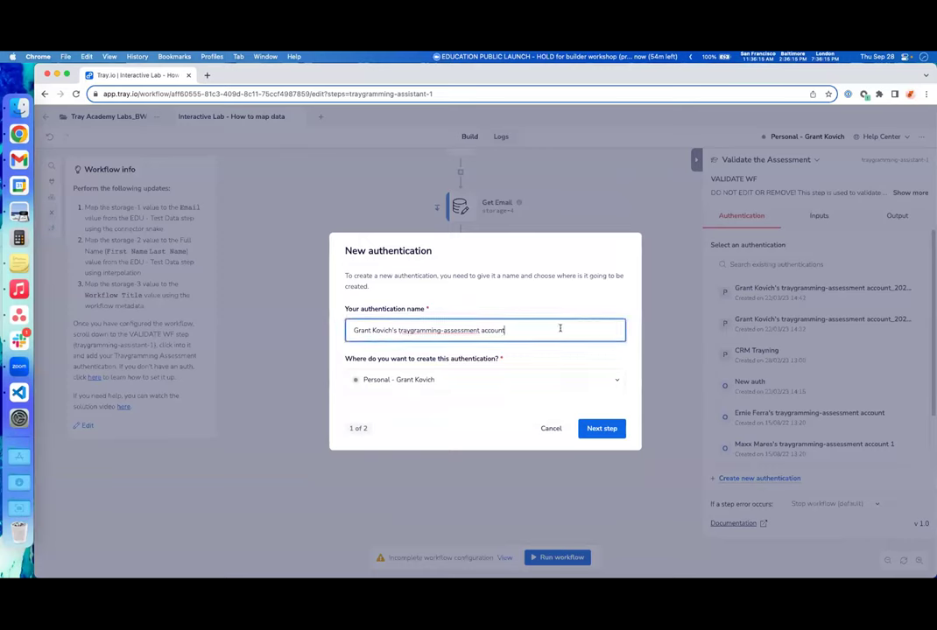
{"action": "type", "text": "_BW_20230928"}
{"action": "left_click", "coordinate": [551, 307]}
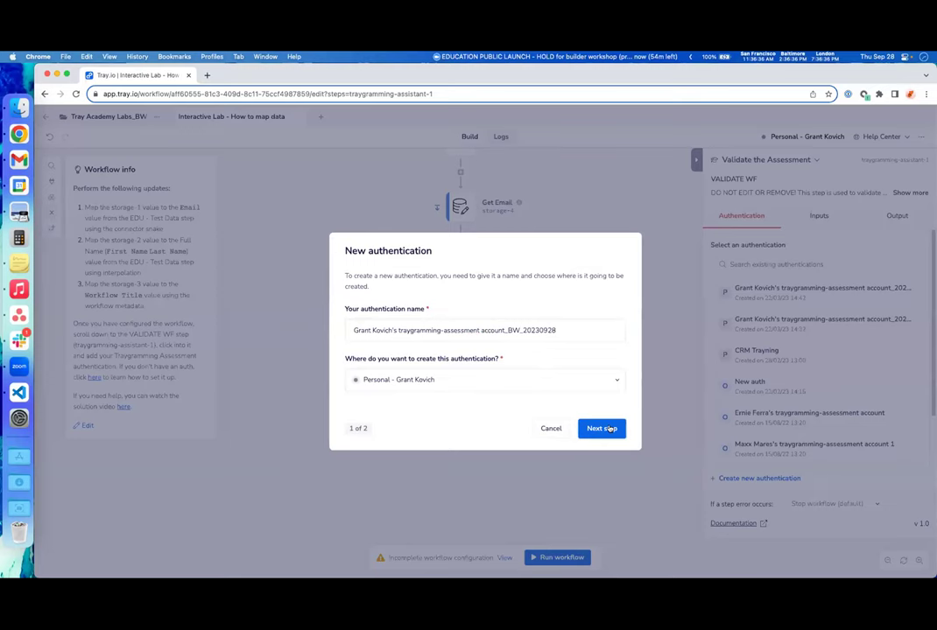
- Enter the account email, create the authentication, then detach it from VALIDATE WF
{"action": "left_click", "coordinate": [610, 429]}
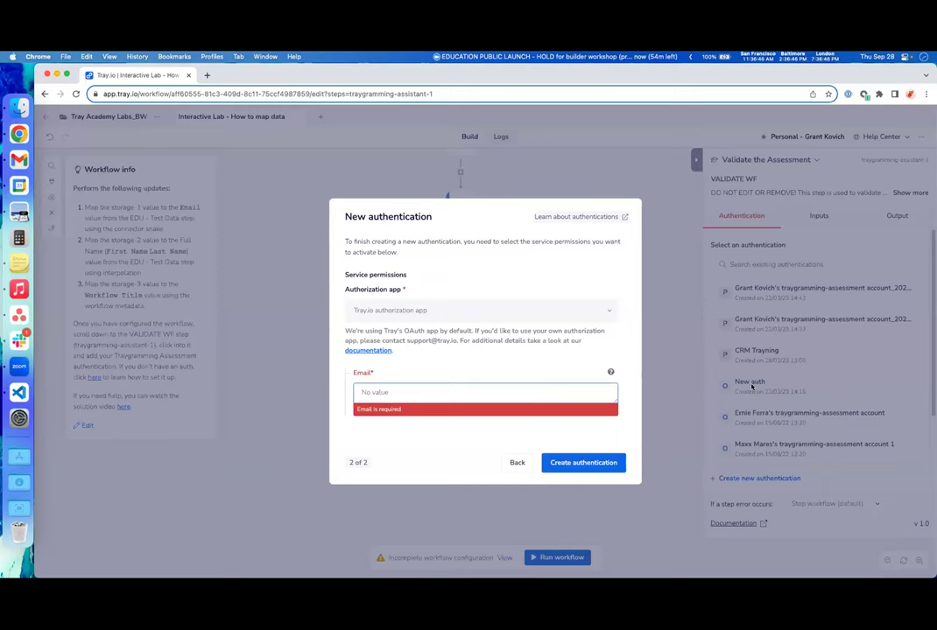
{"action": "left_click", "coordinate": [621, 425]}
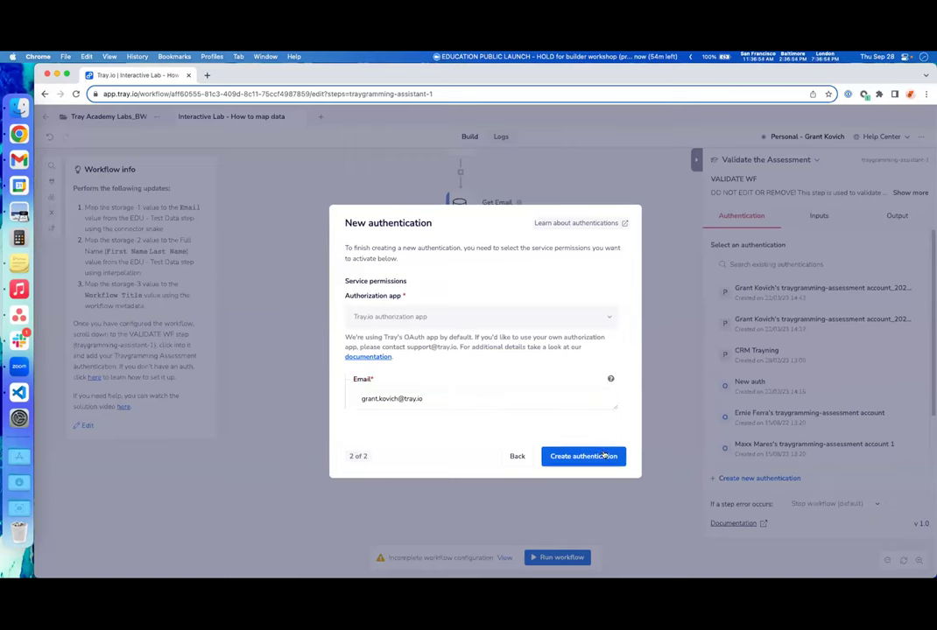
{"action": "left_click", "coordinate": [603, 454]}
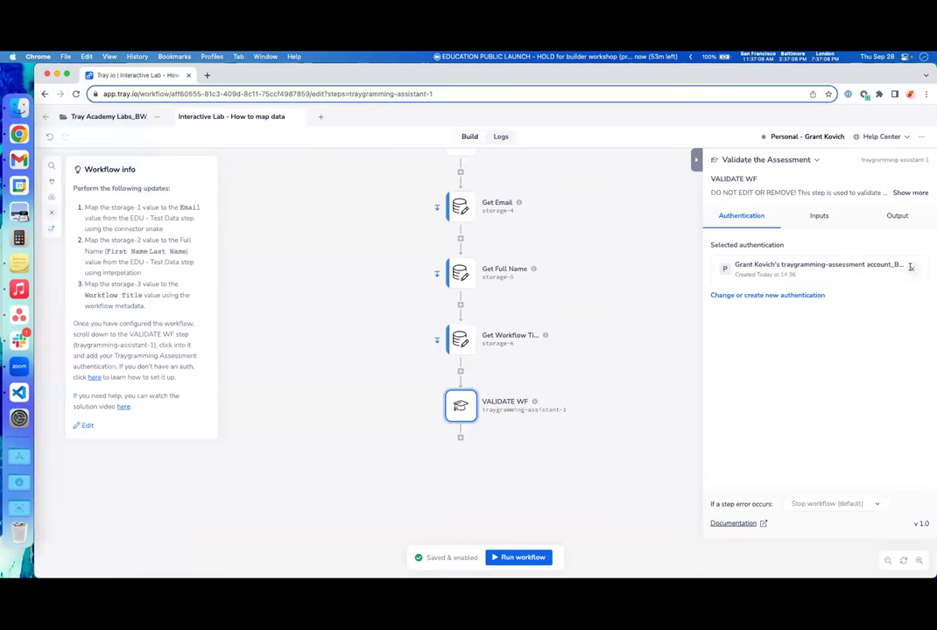
{"action": "left_click", "coordinate": [909, 270]}
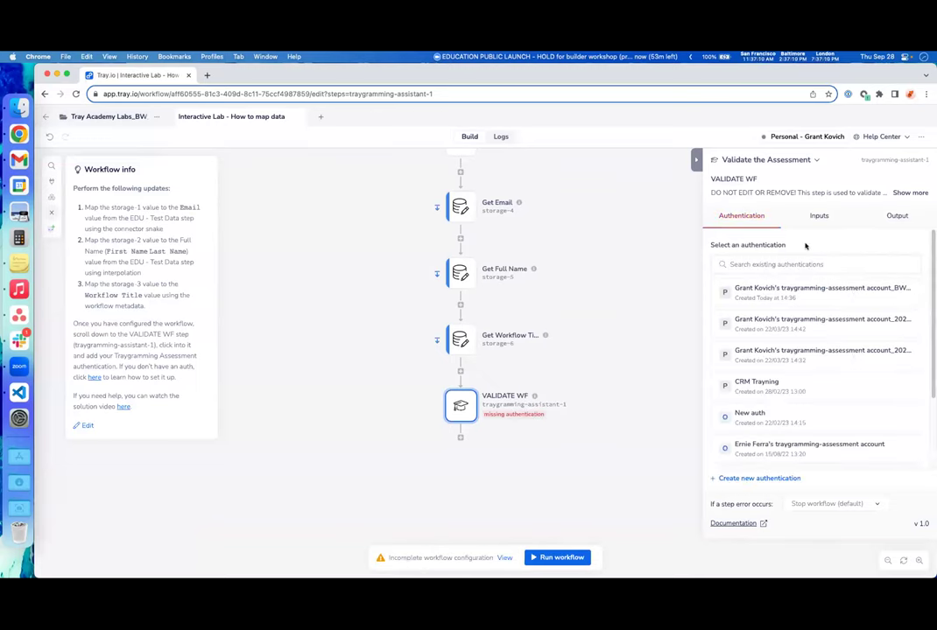
- Search 'traygramming' and reattach the new assessment authentication to VALIDATE WF
{"action": "left_click", "coordinate": [753, 264]}
{"action": "type", "text": "t"}
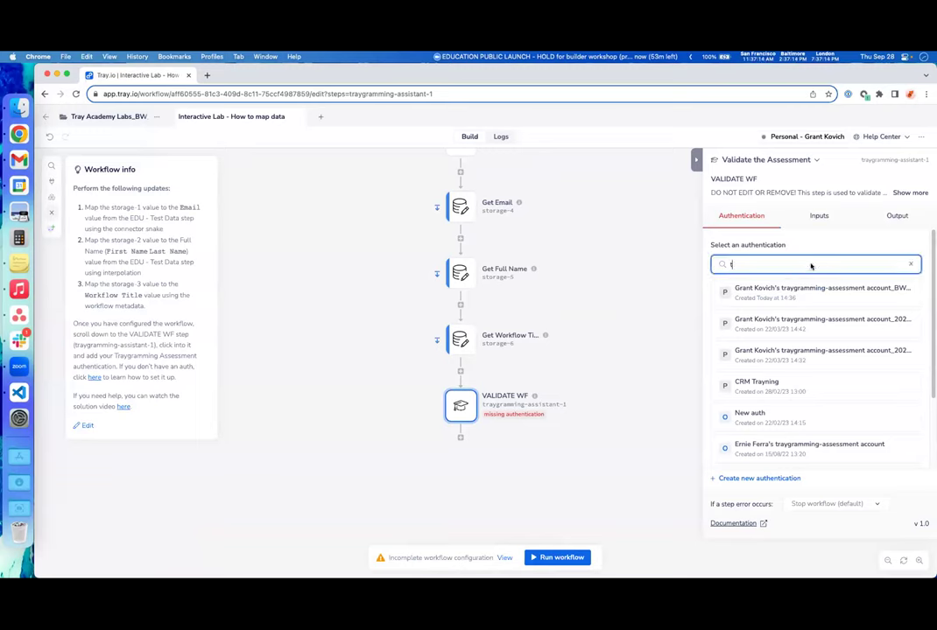
{"action": "type", "text": "raygramming"}
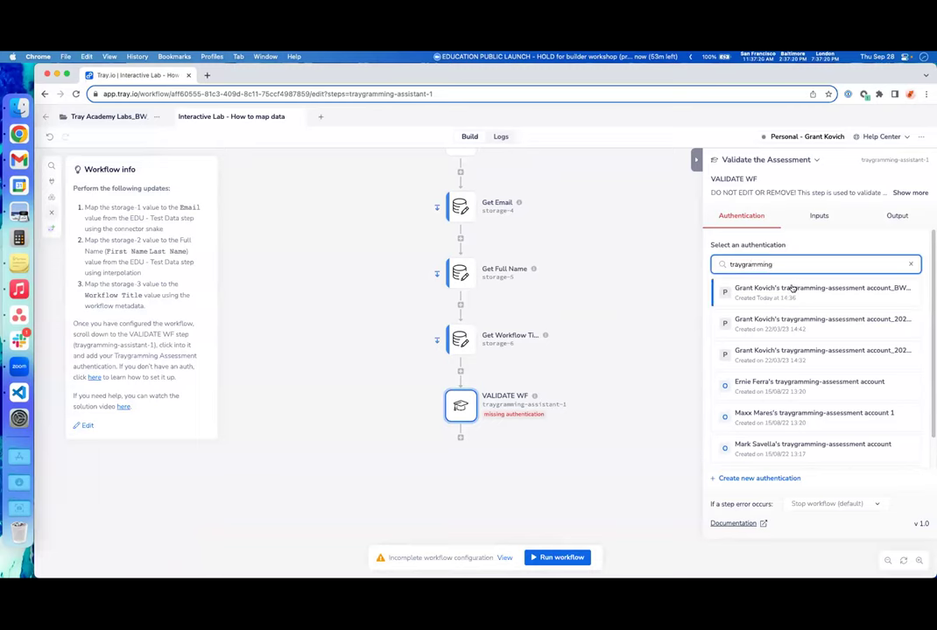
{"action": "left_click", "coordinate": [838, 293]}
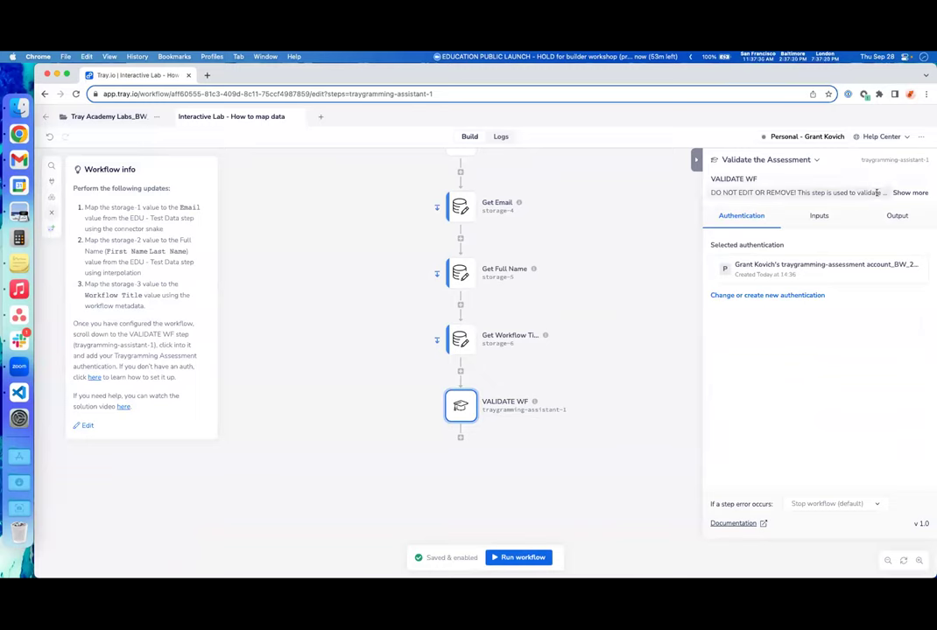
- Review the step's full description and Inputs, then close its settings panel
{"action": "left_click", "coordinate": [909, 193]}
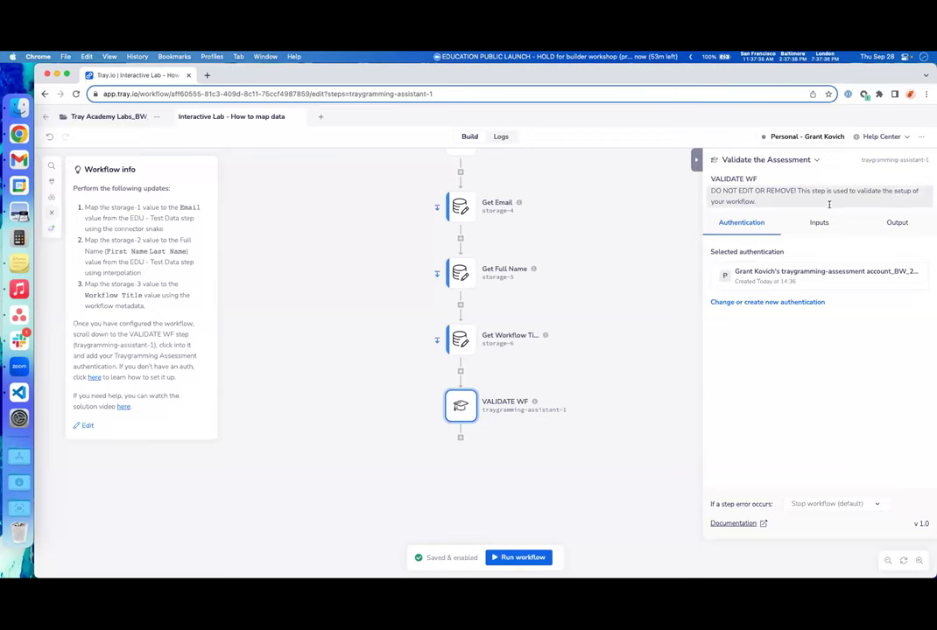
{"action": "left_click", "coordinate": [826, 221]}
{"action": "scroll", "coordinate": [823, 373], "scroll_direction": "down", "scroll_amount": 1}
{"action": "scroll", "coordinate": [823, 373], "scroll_direction": "up", "scroll_amount": 1}
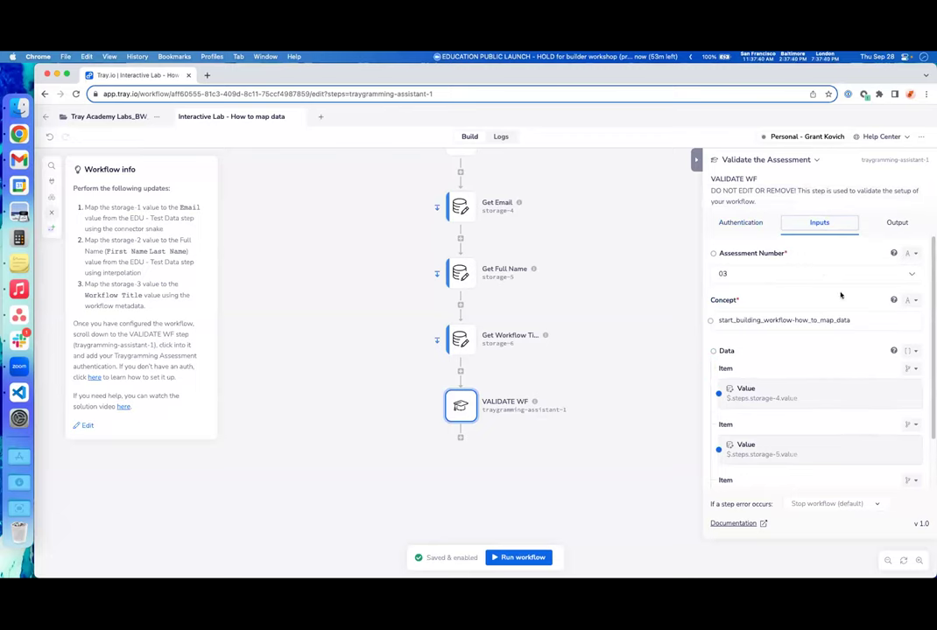
{"action": "left_click", "coordinate": [730, 224]}
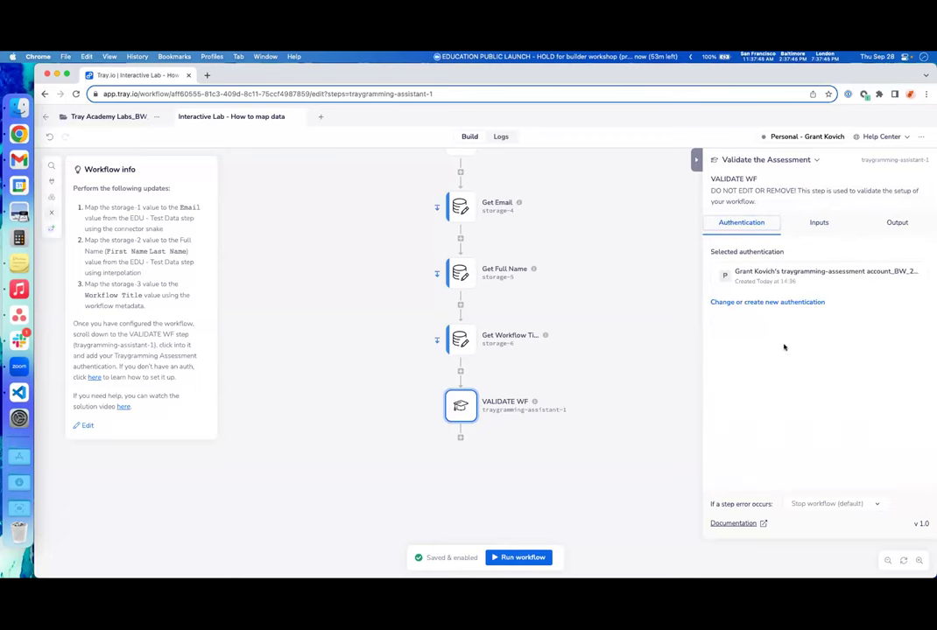
{"action": "left_click", "coordinate": [614, 318]}
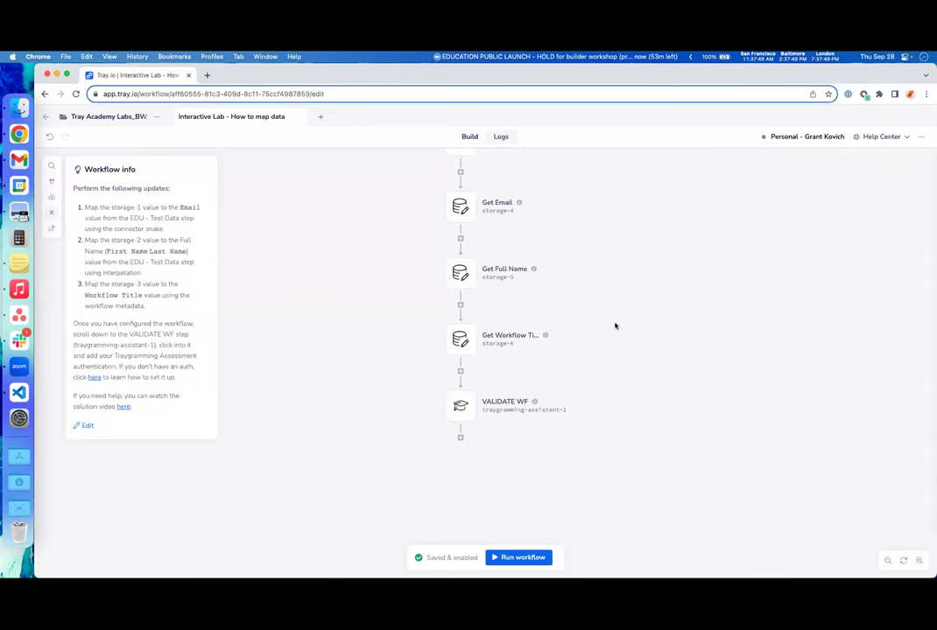
{"action": "scroll", "coordinate": [614, 322], "scroll_direction": "up", "scroll_amount": 1}
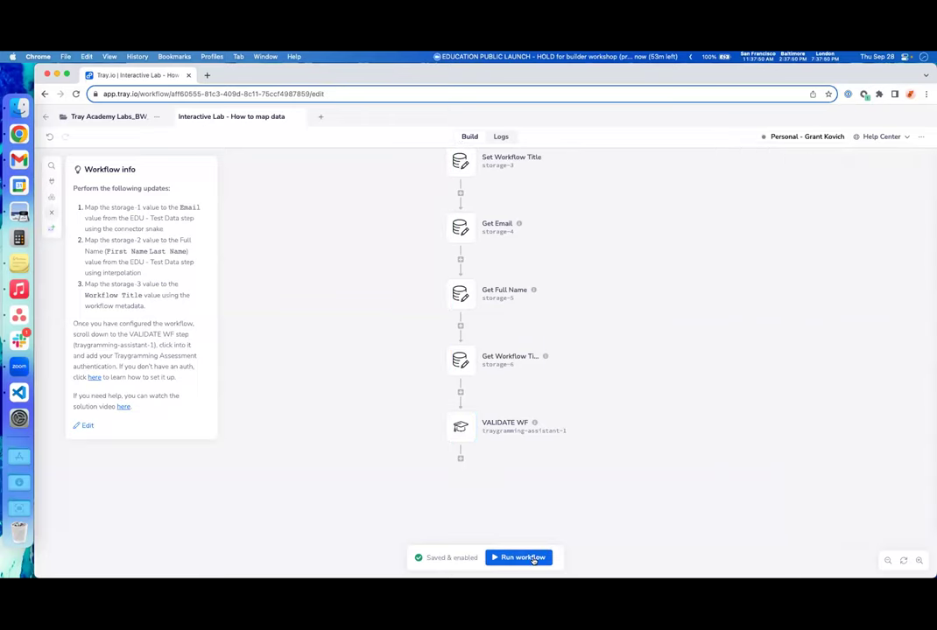
- Run the lab workflow and view its execution logs
{"action": "left_click", "coordinate": [523, 558]}
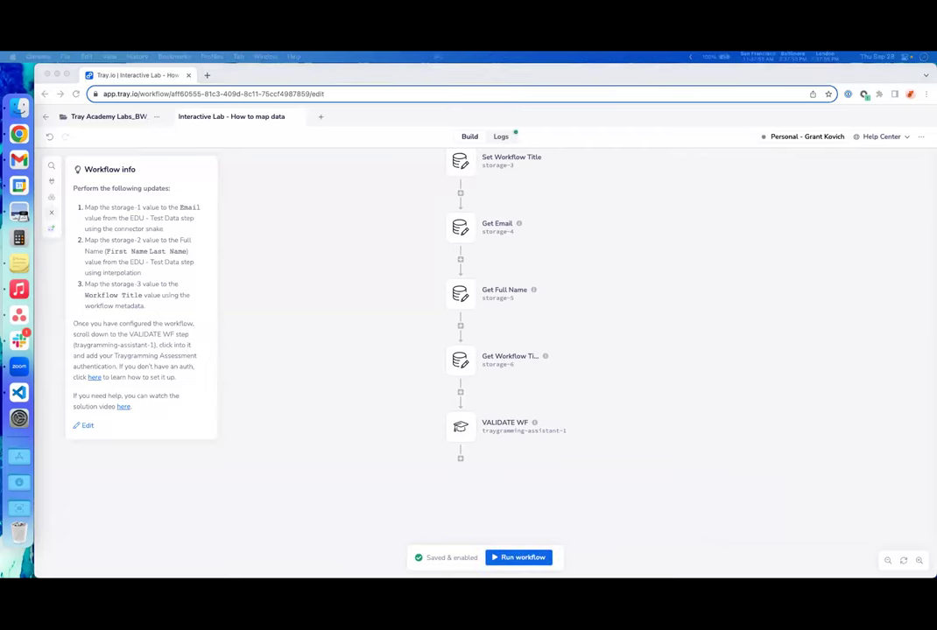
{"action": "left_click", "coordinate": [496, 139]}
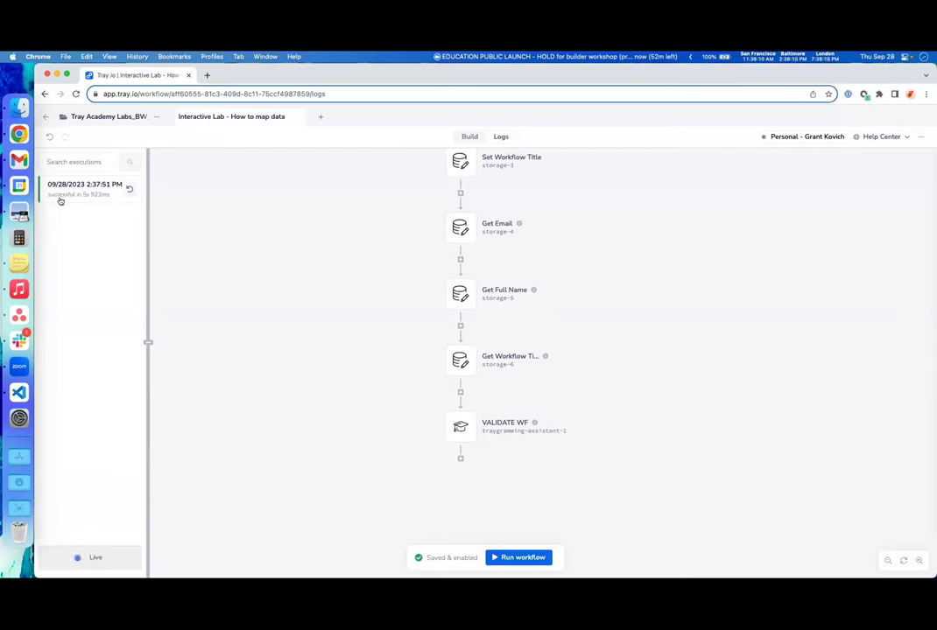
- Read the successful run's expanded VALIDATE WF output, then return to the workflow builder
{"action": "left_click", "coordinate": [60, 203]}
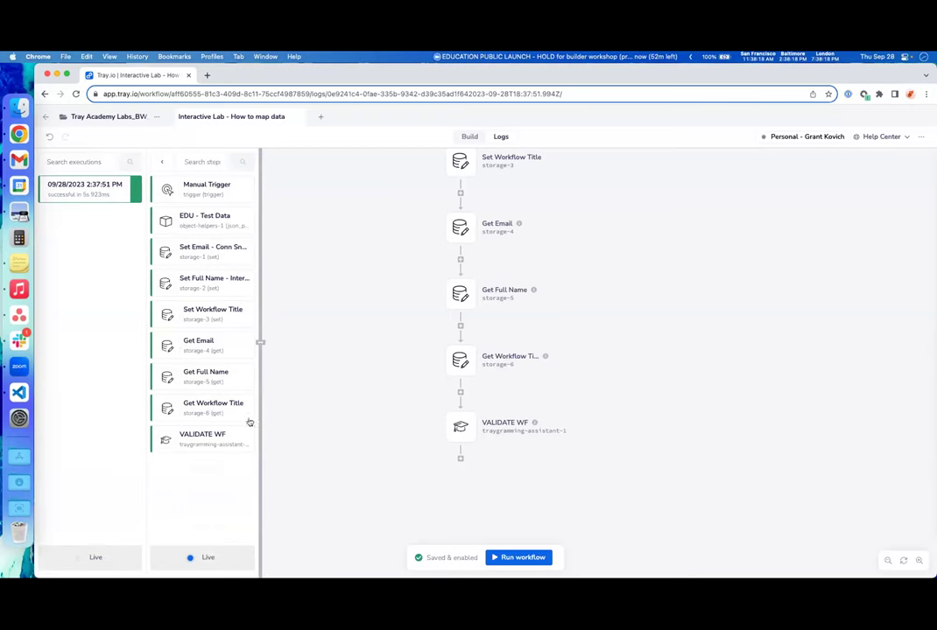
{"action": "left_click", "coordinate": [189, 442]}
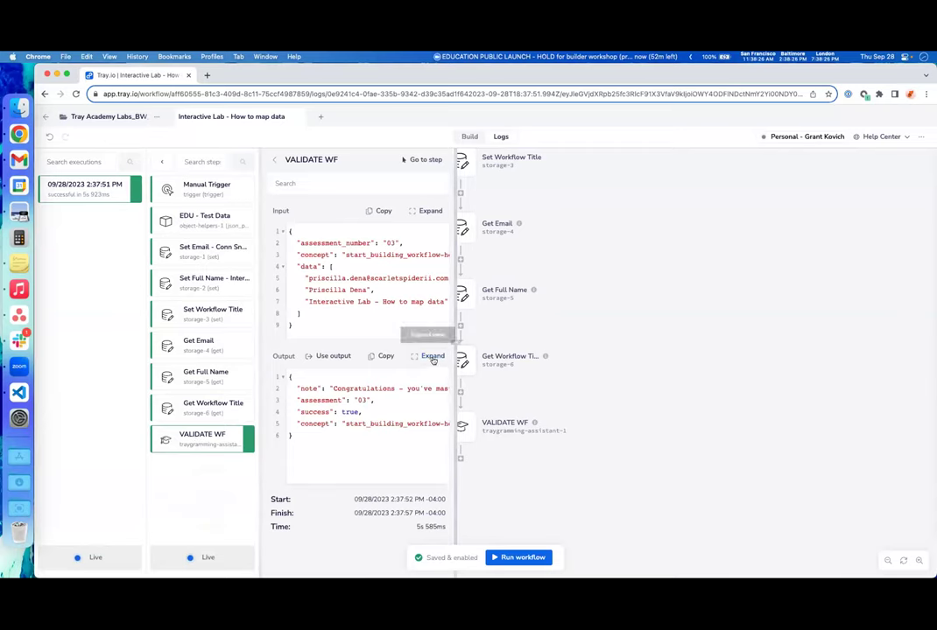
{"action": "left_click", "coordinate": [429, 355]}
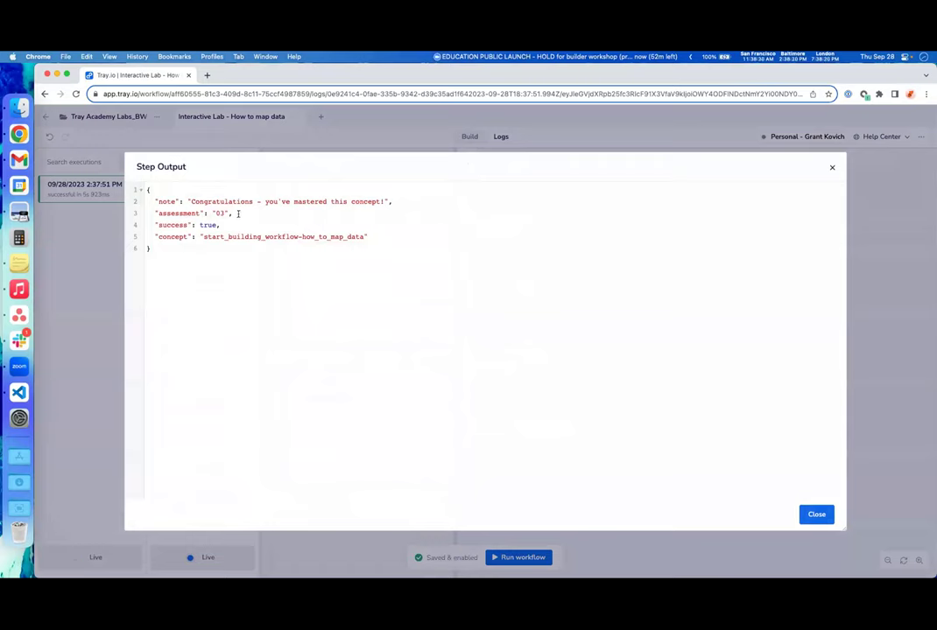
{"action": "left_click", "coordinate": [831, 167]}
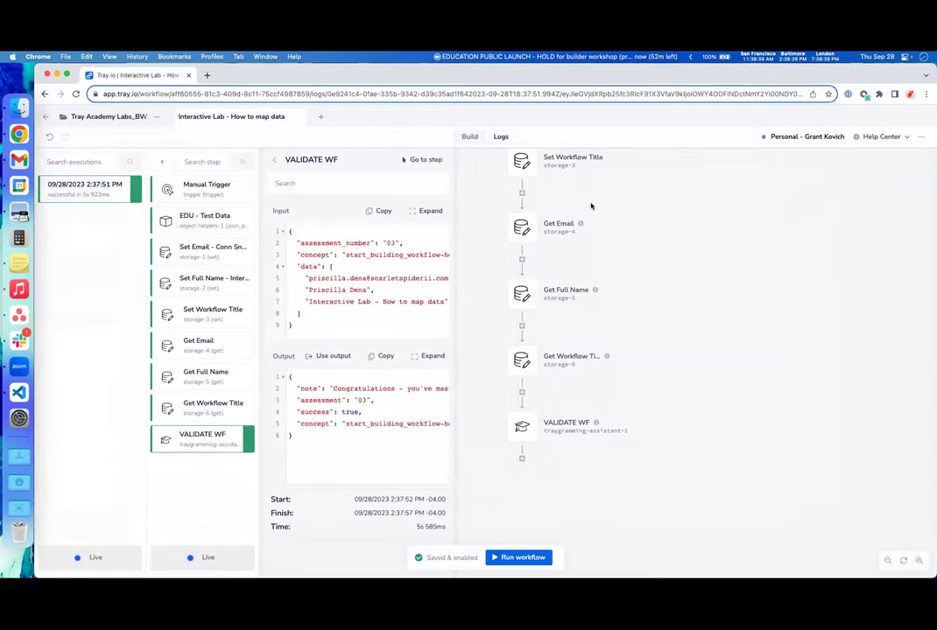
{"action": "left_click", "coordinate": [469, 136]}
- Delete the LastName chip from Set Full Name - Interpolate, leaving only FirstName
{"action": "scroll", "coordinate": [524, 367], "scroll_direction": "up", "scroll_amount": 3}
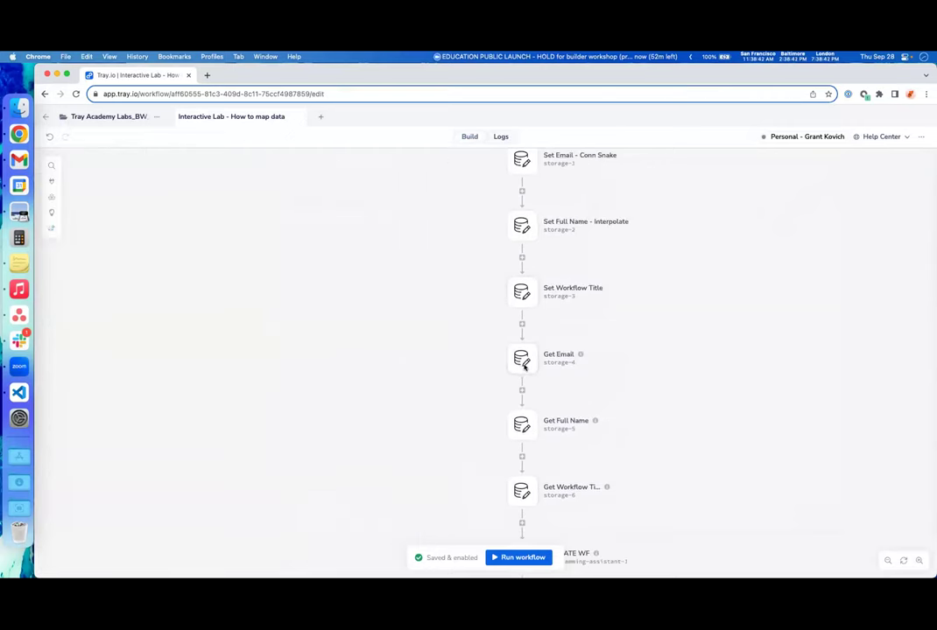
{"action": "left_click", "coordinate": [525, 229]}
{"action": "left_click", "coordinate": [842, 373]}
{"action": "key", "text": "BackSpace"}
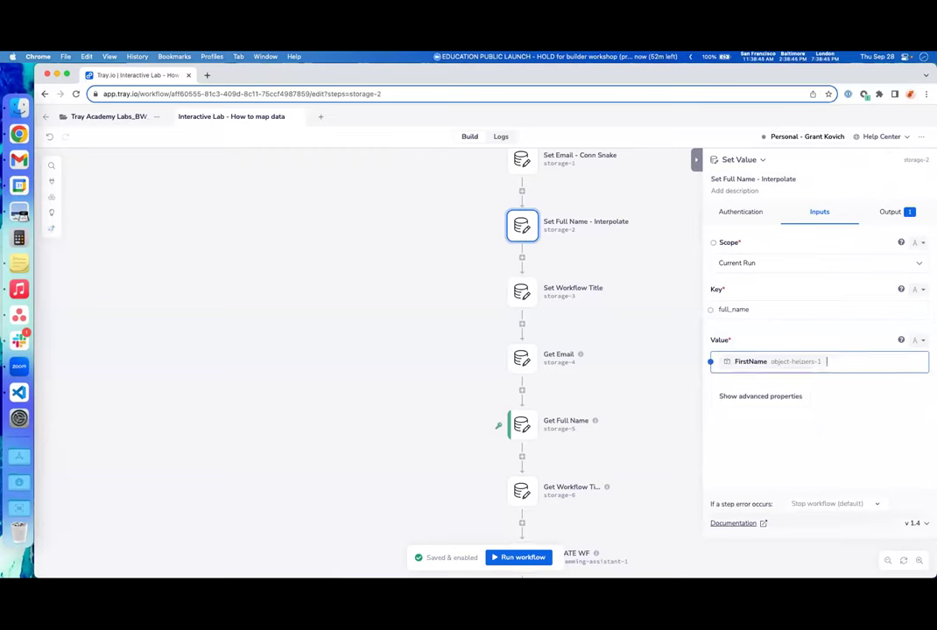
{"action": "left_click", "coordinate": [665, 346]}
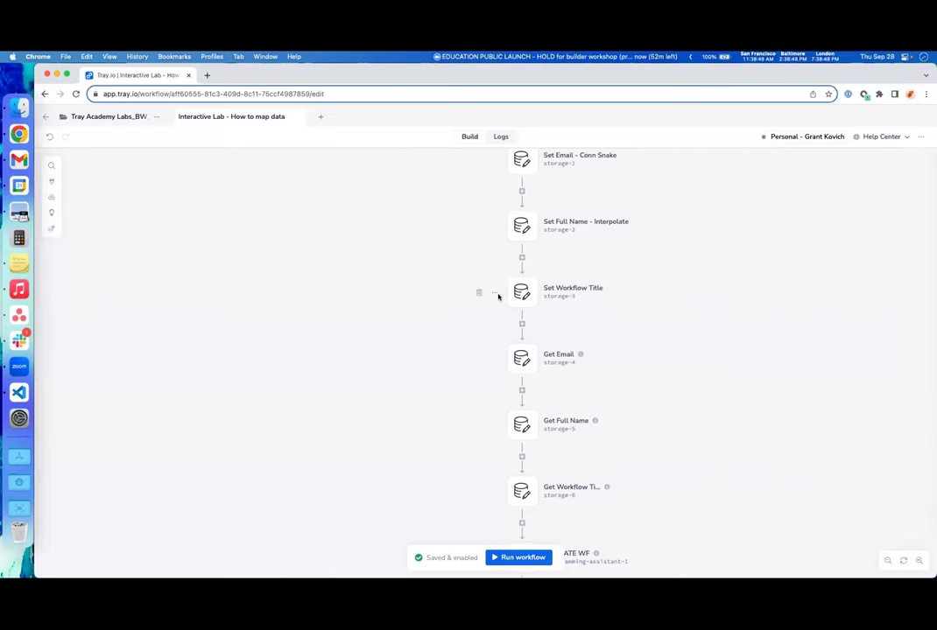
- Rerun the workflow and open the Logs showing the new failed execution
{"action": "scroll", "coordinate": [525, 337], "scroll_direction": "right", "scroll_amount": 2}
{"action": "scroll", "coordinate": [613, 359], "scroll_direction": "down", "scroll_amount": 2}
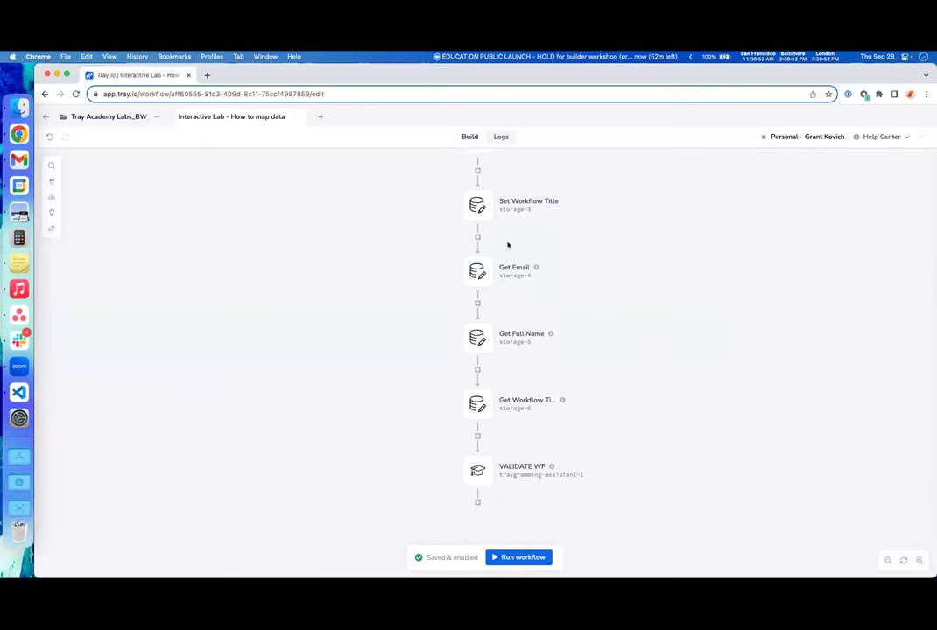
{"action": "left_click", "coordinate": [522, 557]}
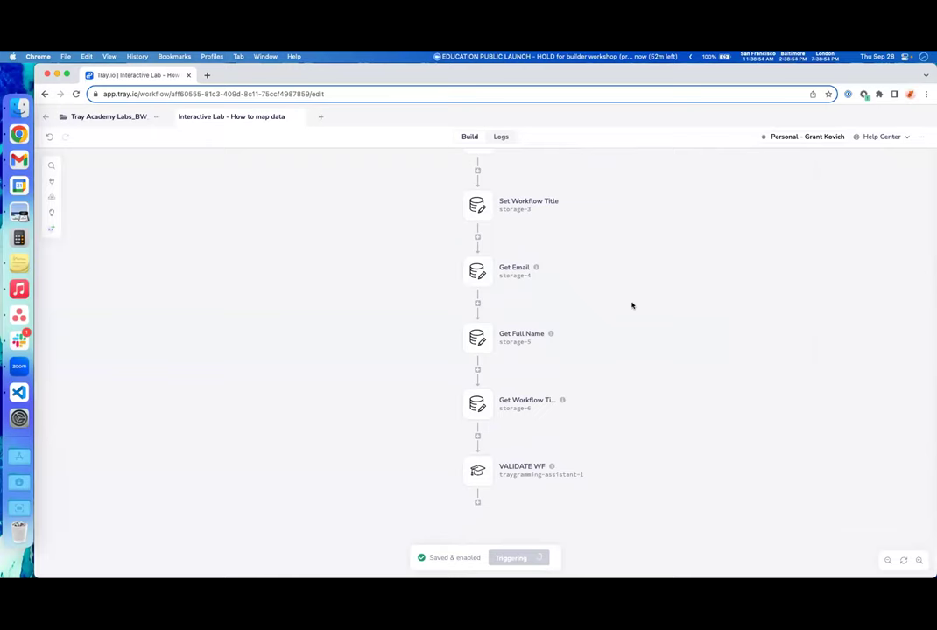
{"action": "scroll", "coordinate": [632, 303], "scroll_direction": "up", "scroll_amount": 4}
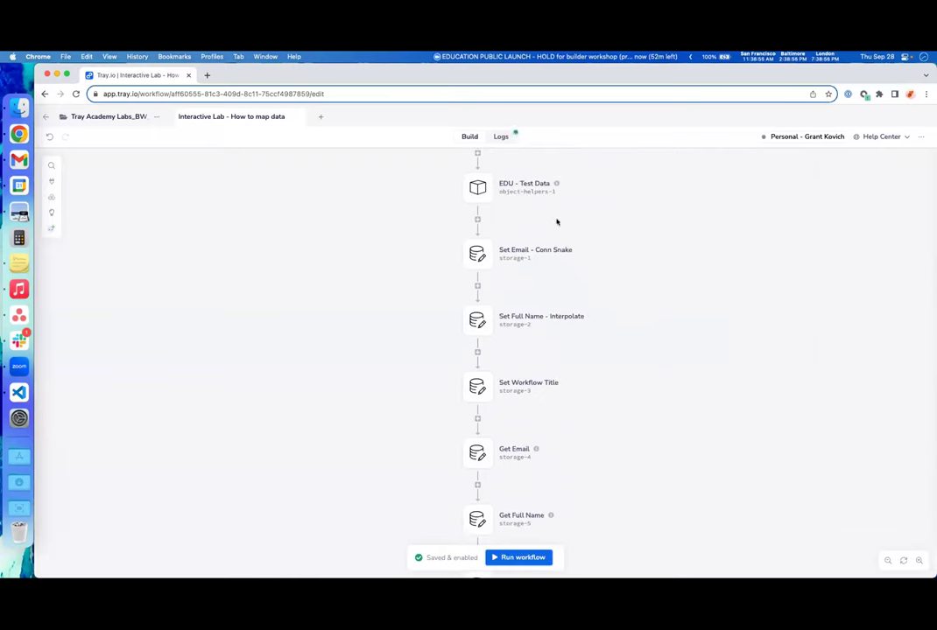
{"action": "left_click", "coordinate": [499, 137]}
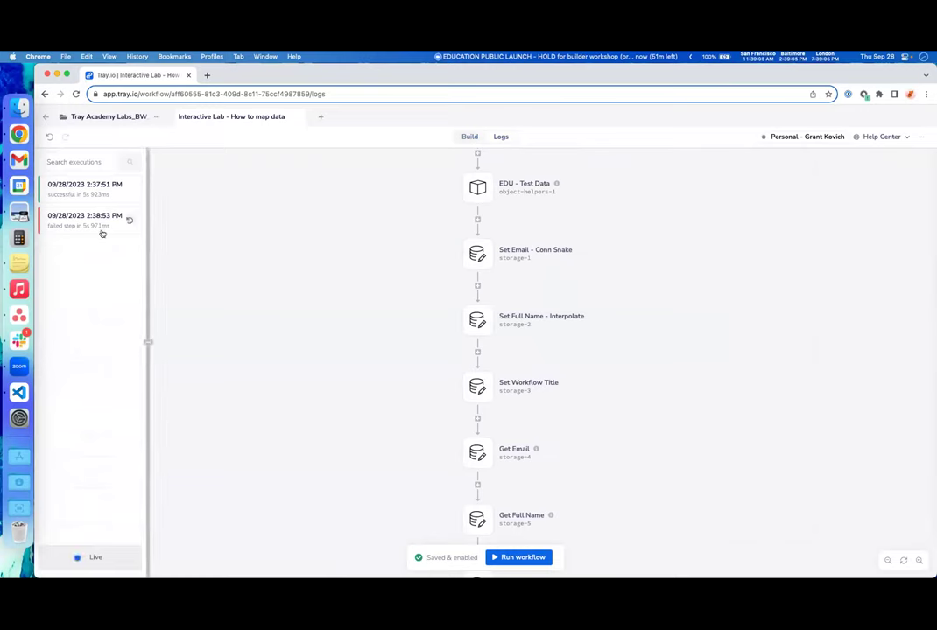
- Expand the failed run's VALIDATE WF output showing status 400 'please try again'
{"action": "left_click", "coordinate": [66, 230]}
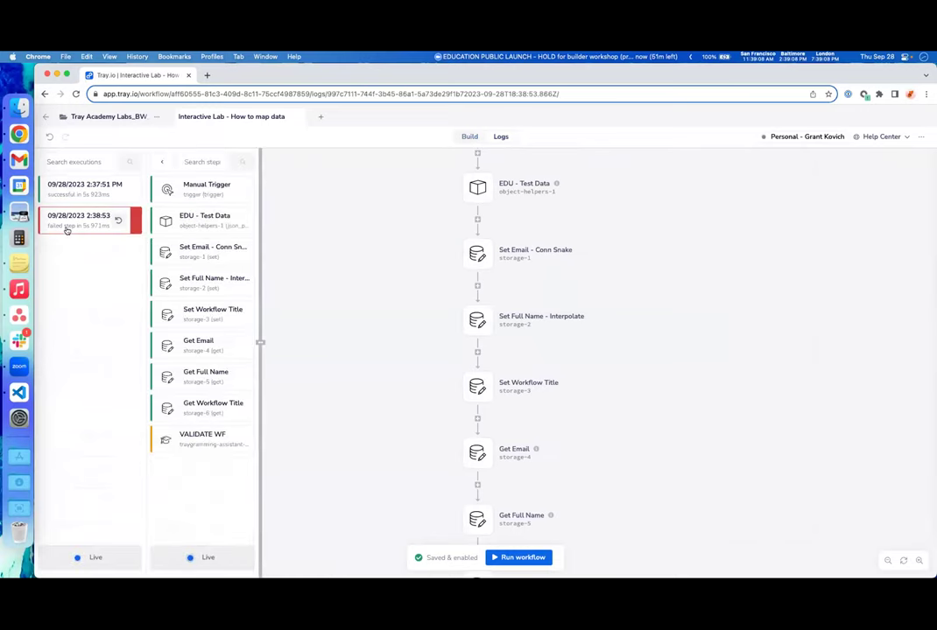
{"action": "left_click", "coordinate": [184, 442]}
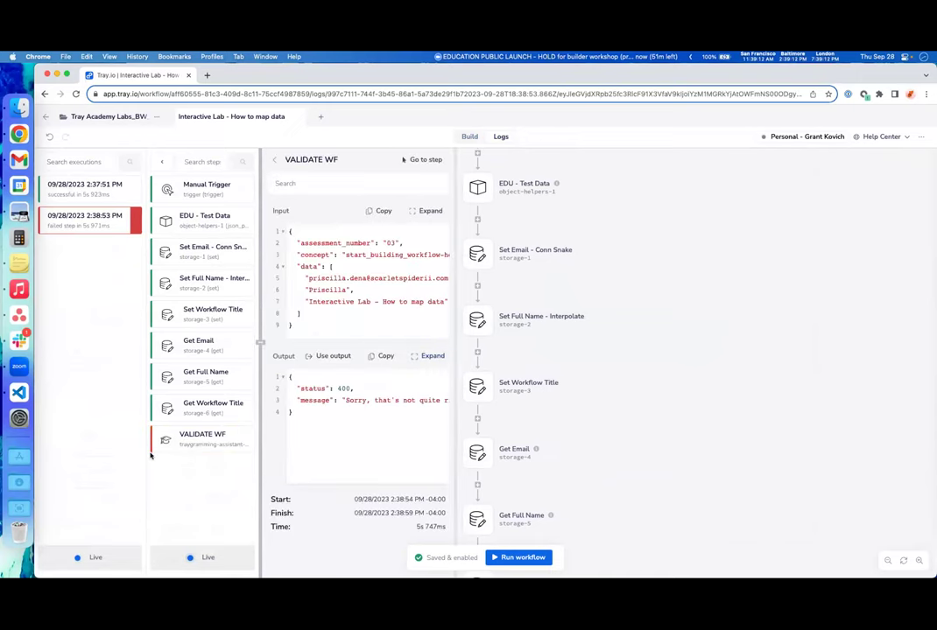
{"action": "left_click", "coordinate": [432, 355]}
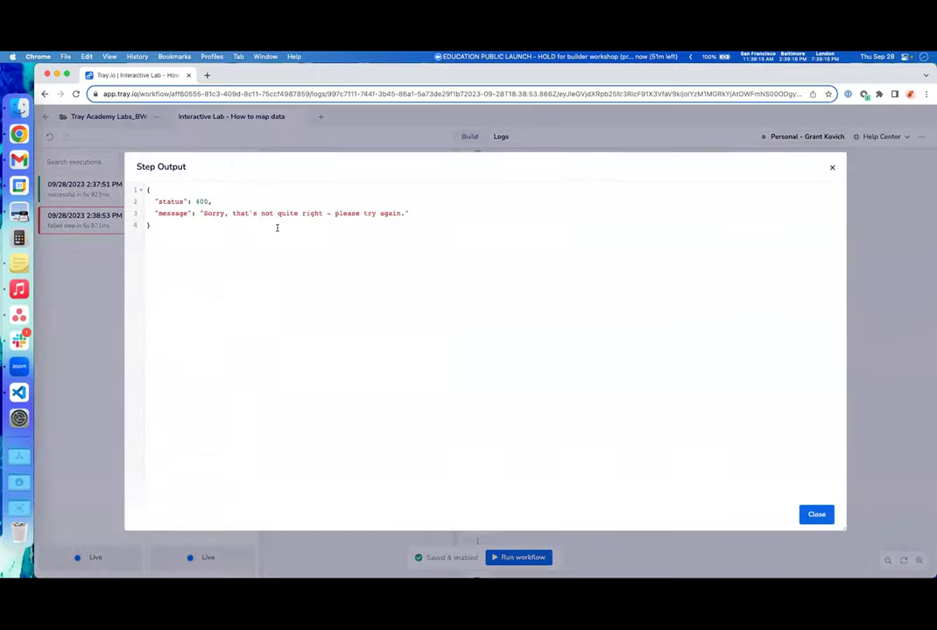
{"action": "left_click", "coordinate": [816, 515]}
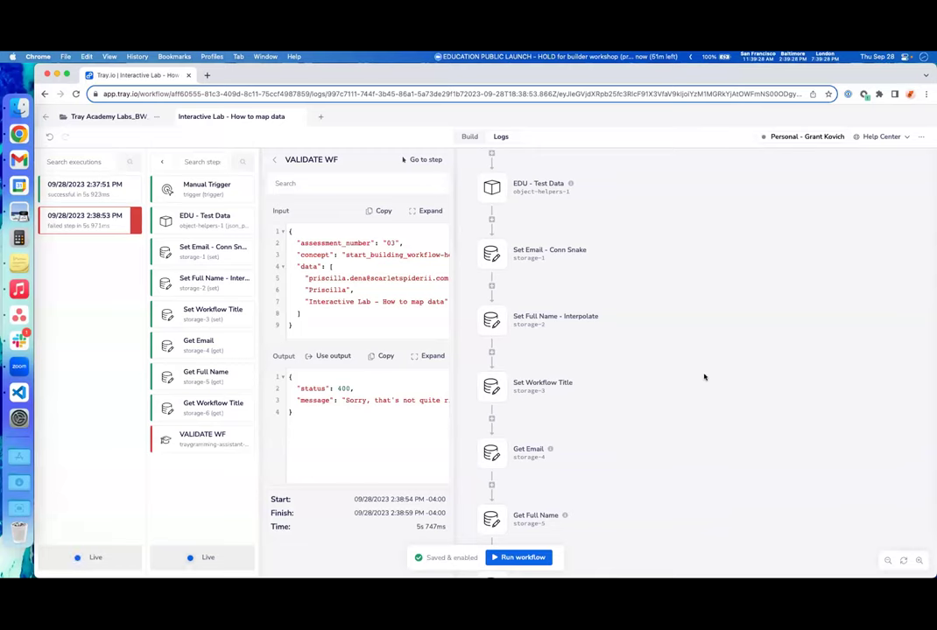
{"action": "scroll", "coordinate": [691, 370], "scroll_direction": "left", "scroll_amount": 2}
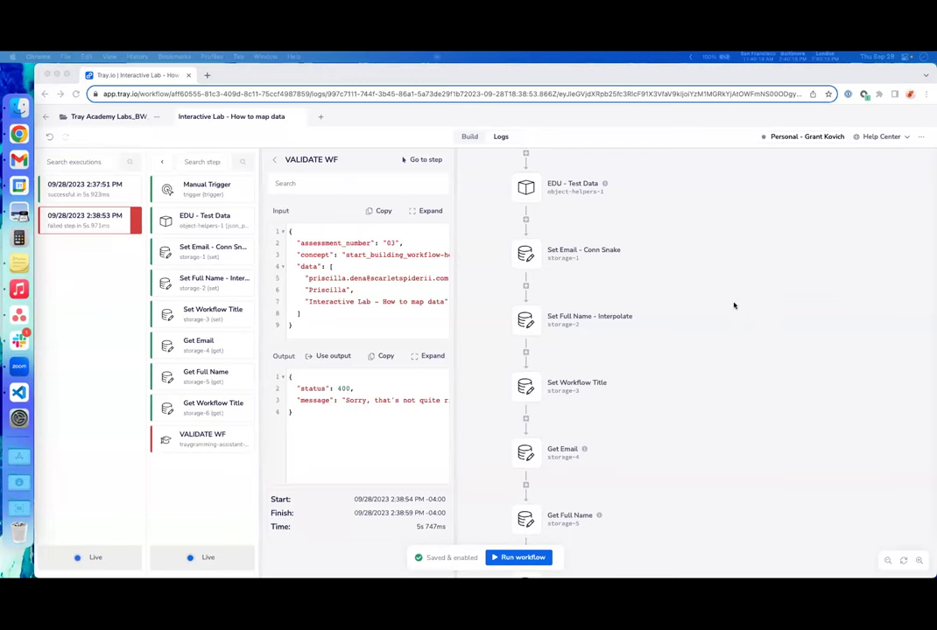
{"action": "key", "text": "ctrl+Up"}
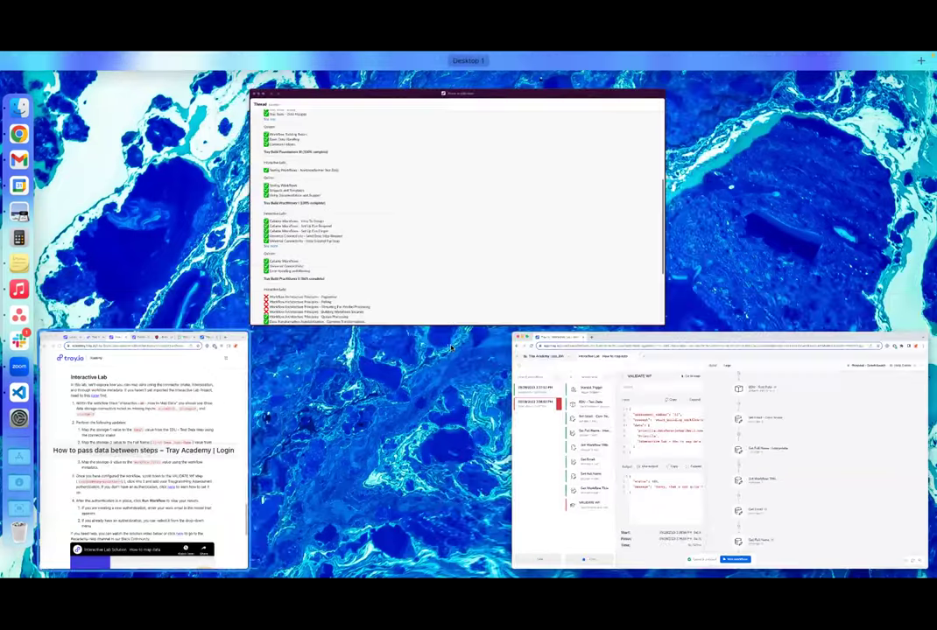
- Maximize the Tray Academy window and open Common helpers > Text helper lesson
{"action": "left_click", "coordinate": [451, 348]}
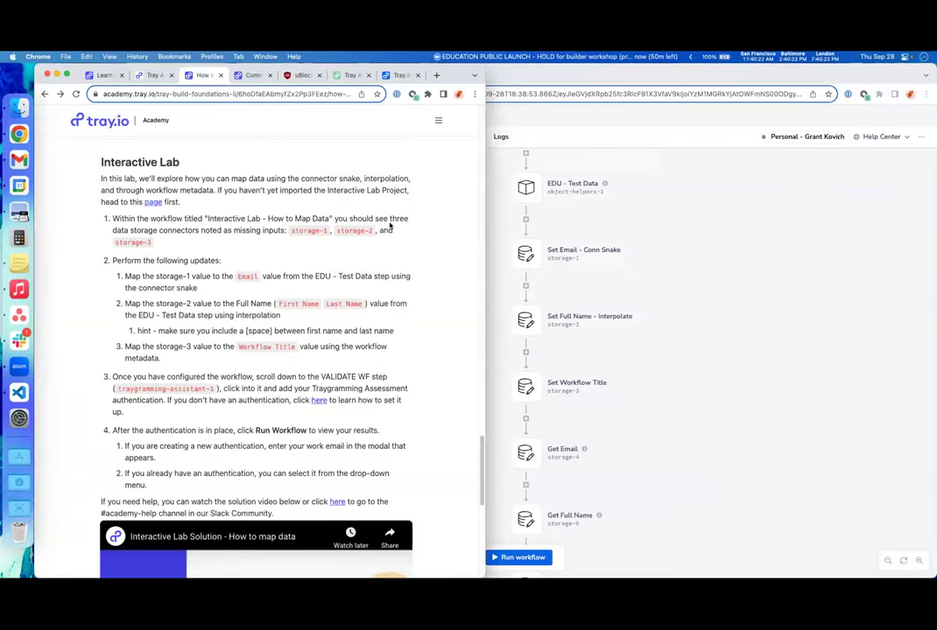
{"action": "double_click", "coordinate": [457, 75]}
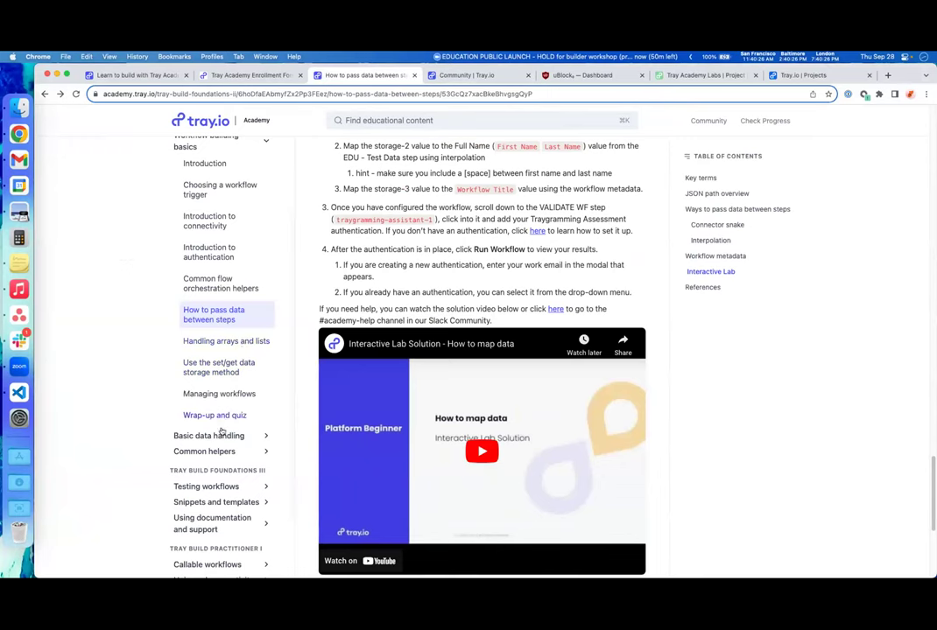
{"action": "scroll", "coordinate": [188, 420], "scroll_direction": "down", "scroll_amount": 1}
{"action": "scroll", "coordinate": [210, 367], "scroll_direction": "up", "scroll_amount": 4}
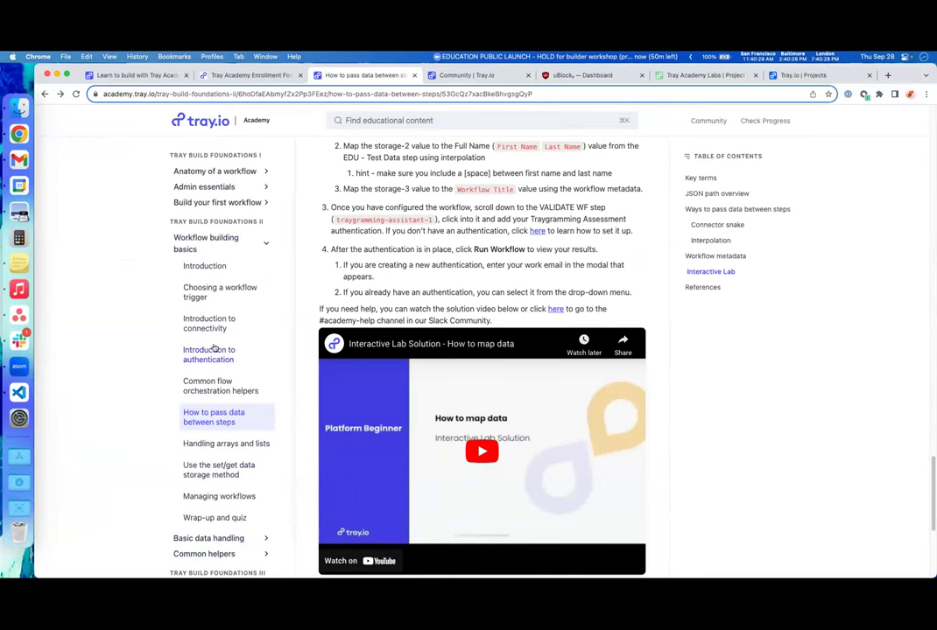
{"action": "scroll", "coordinate": [245, 350], "scroll_direction": "down", "scroll_amount": 3}
{"action": "scroll", "coordinate": [237, 378], "scroll_direction": "down", "scroll_amount": 1}
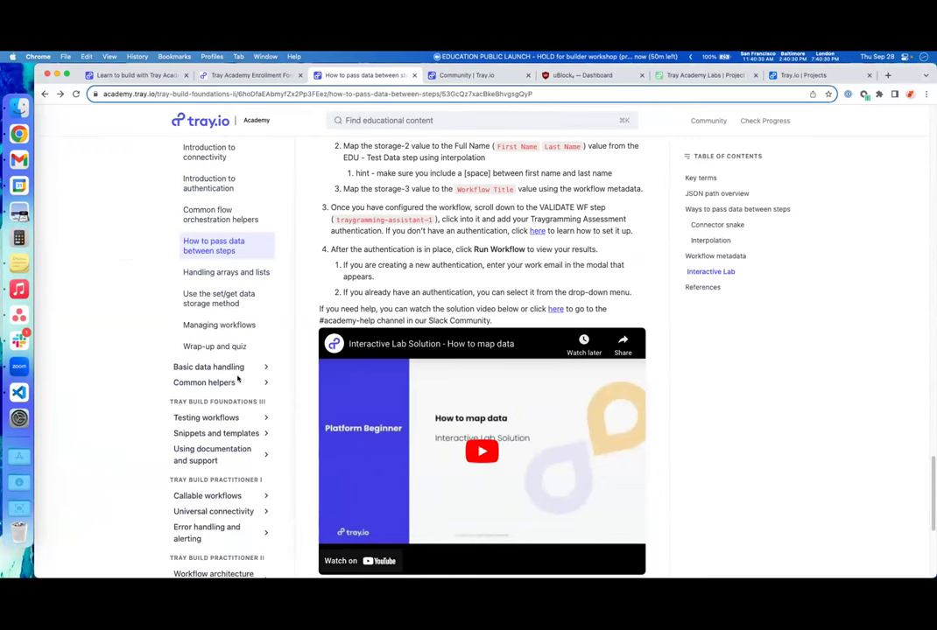
{"action": "left_click", "coordinate": [221, 383]}
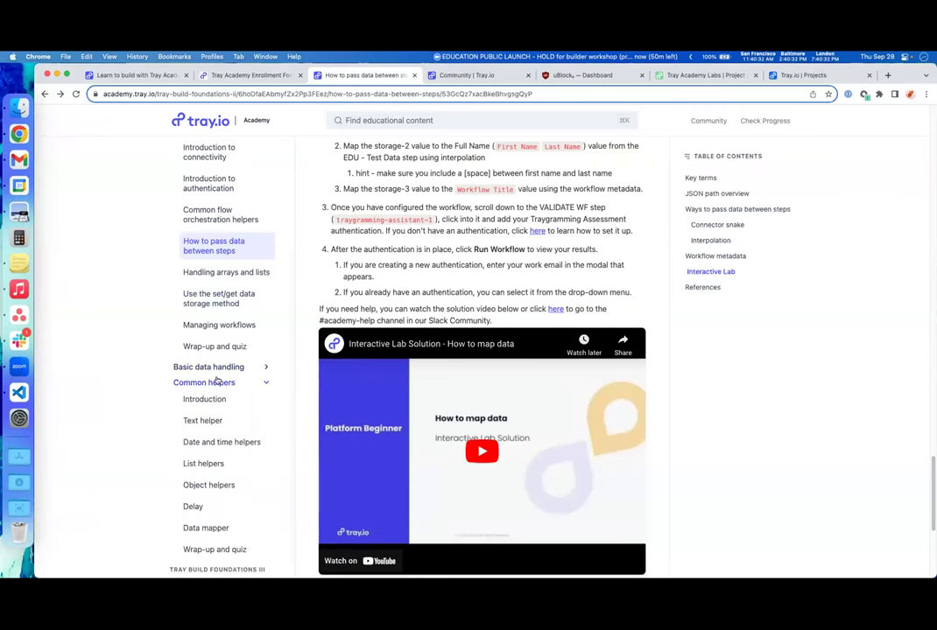
{"action": "scroll", "coordinate": [219, 379], "scroll_direction": "down", "scroll_amount": 2}
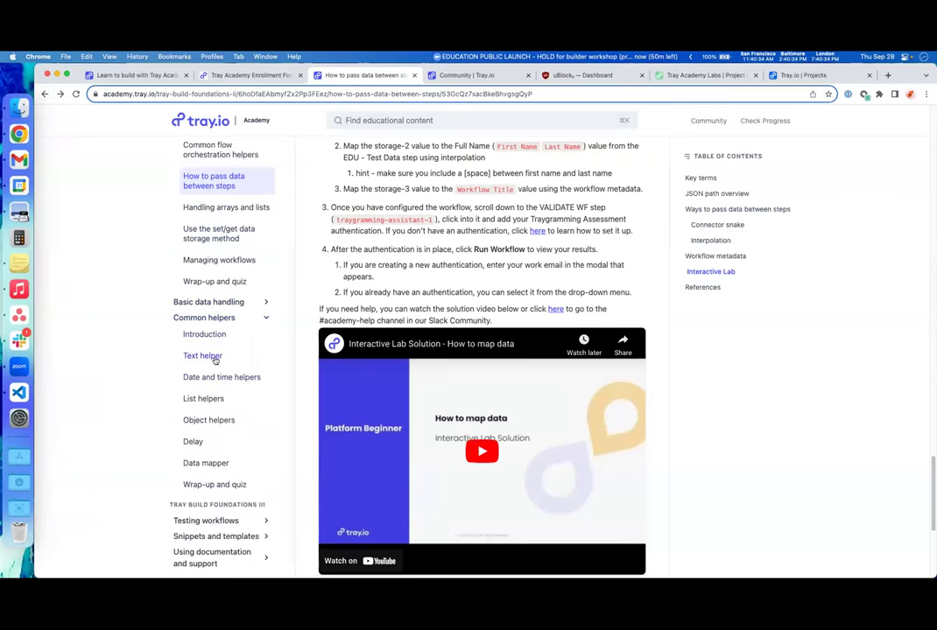
{"action": "left_click", "coordinate": [204, 357]}
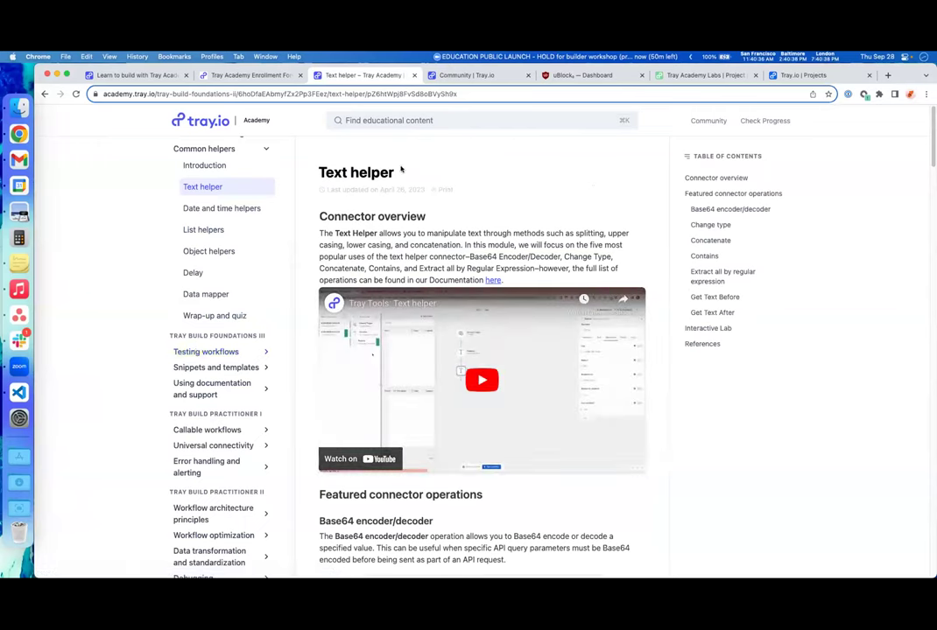
- Search the Academy site for 'text help', then dismiss the results
{"action": "key", "text": "super+k"}
{"action": "type", "text": "text help"}
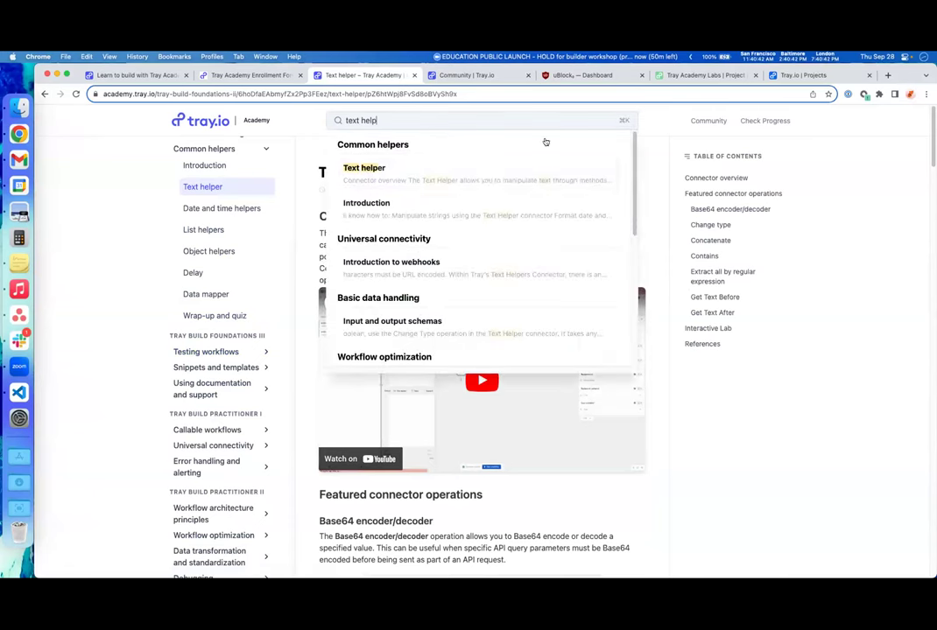
{"action": "left_click", "coordinate": [655, 214]}
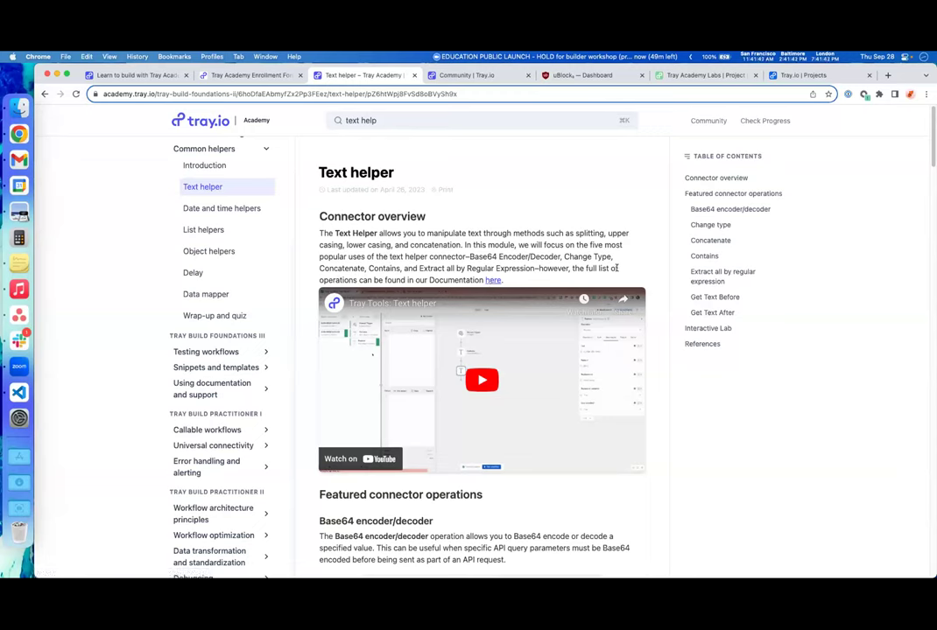
- Jump to the page's Interactive Lab section, then to References
{"action": "left_click", "coordinate": [693, 330]}
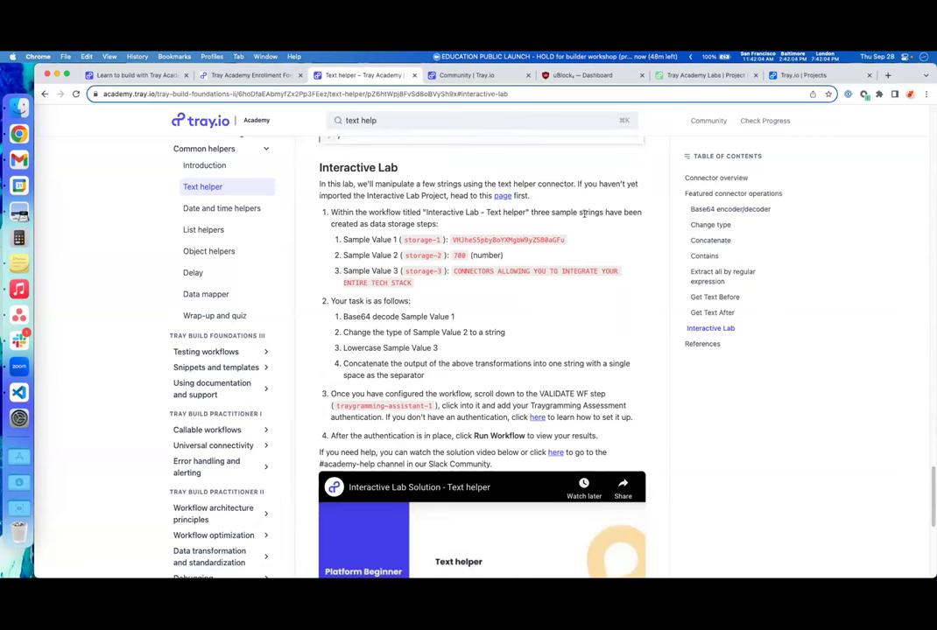
{"action": "scroll", "coordinate": [631, 308], "scroll_direction": "down", "scroll_amount": 1}
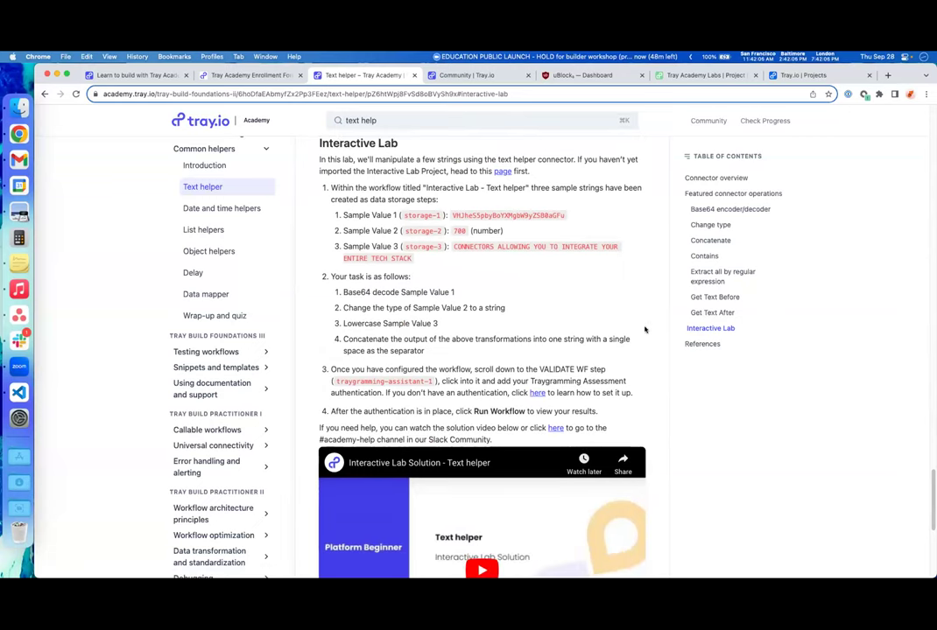
{"action": "scroll", "coordinate": [498, 255], "scroll_direction": "down", "scroll_amount": 1}
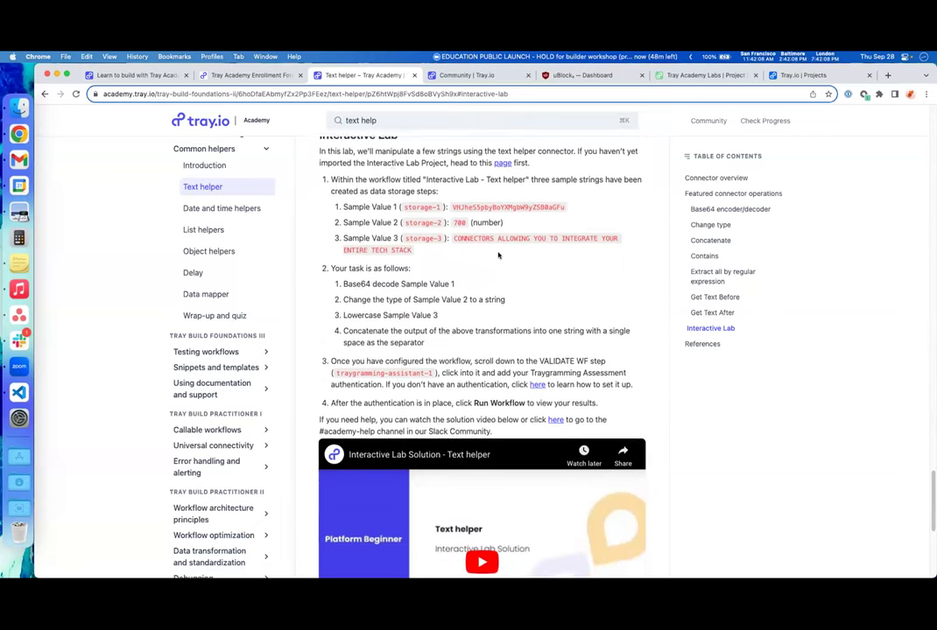
{"action": "scroll", "coordinate": [479, 294], "scroll_direction": "down", "scroll_amount": 10}
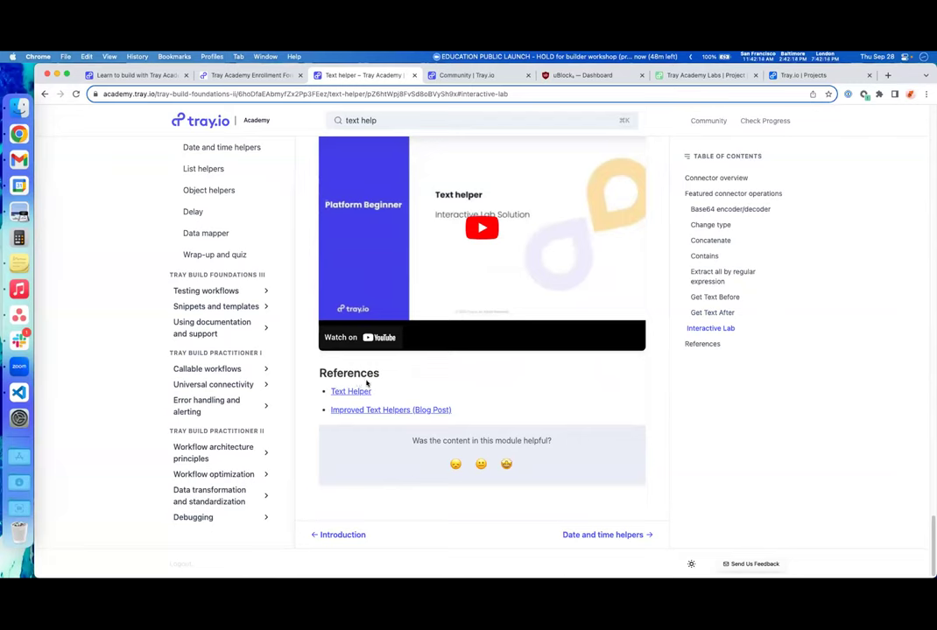
{"action": "left_click", "coordinate": [697, 345]}
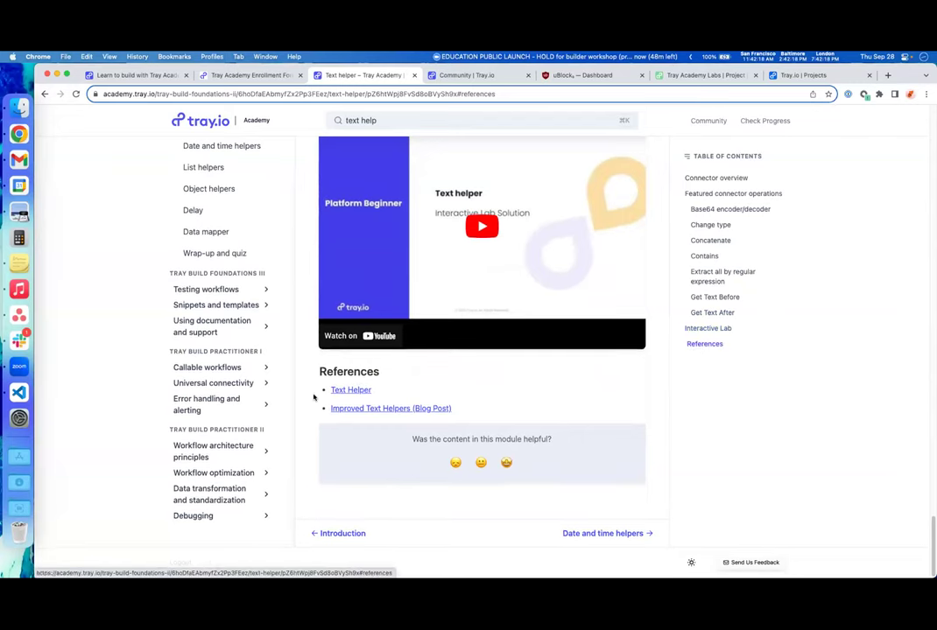
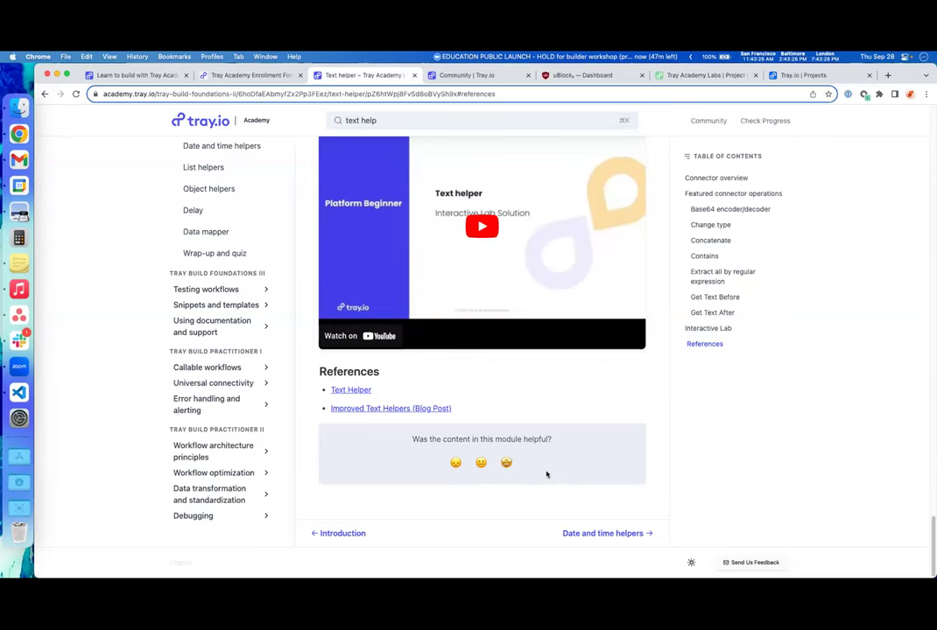
- Scroll back up to the Text helper Interactive Lab task list and show all open windows
{"action": "scroll", "coordinate": [642, 458], "scroll_direction": "up", "scroll_amount": 5}
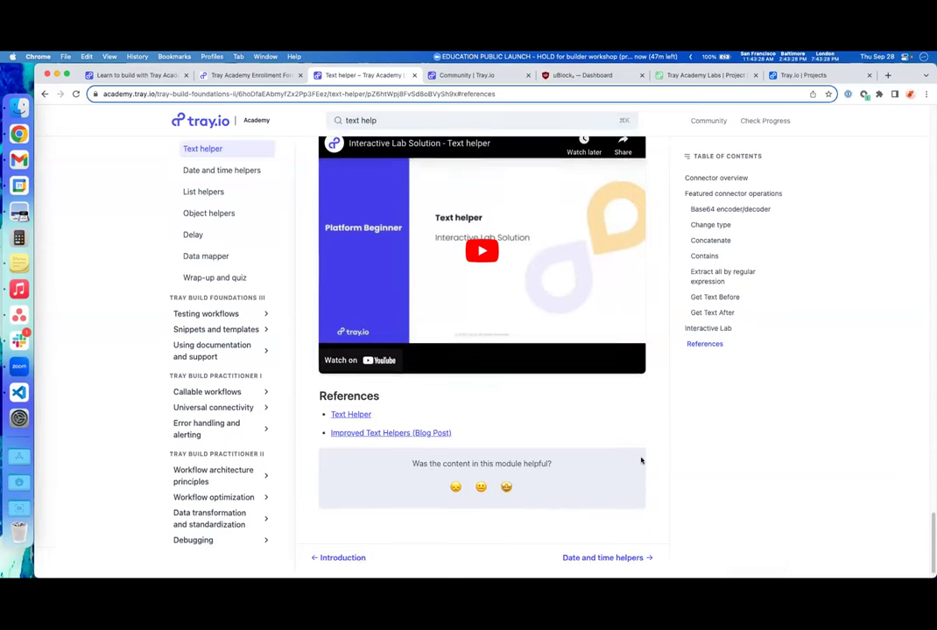
{"action": "scroll", "coordinate": [642, 460], "scroll_direction": "up", "scroll_amount": 3}
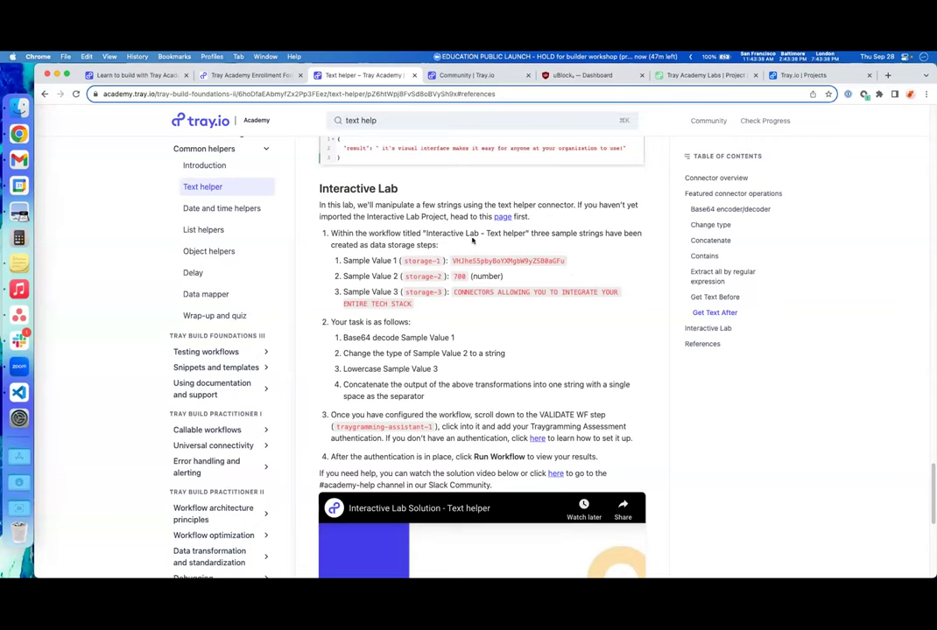
{"action": "key", "text": "ctrl+Up"}
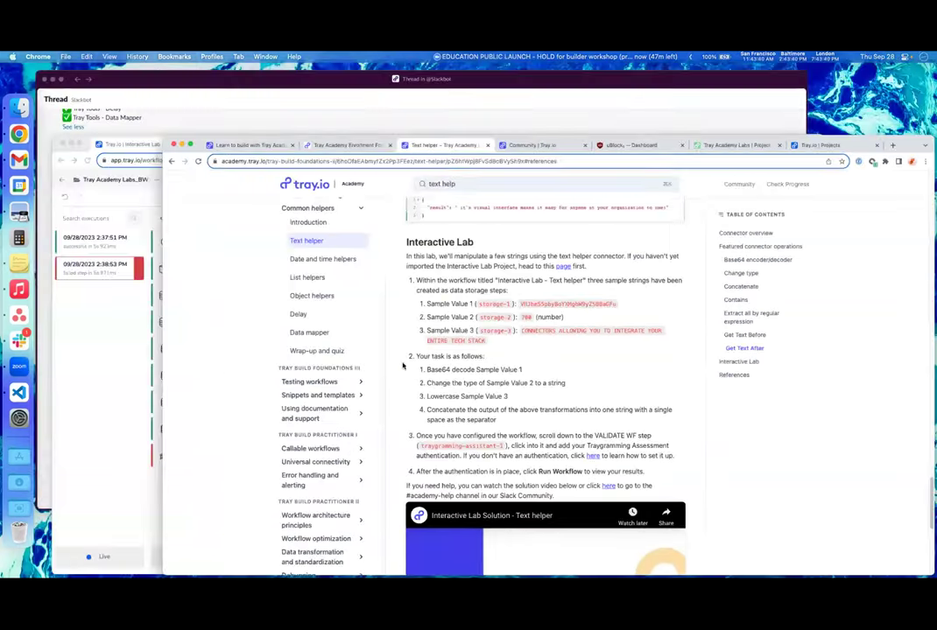
- Open the Interactive Lab - Text helper workflow in its own Tray.io tab
{"action": "left_click", "coordinate": [308, 448]}
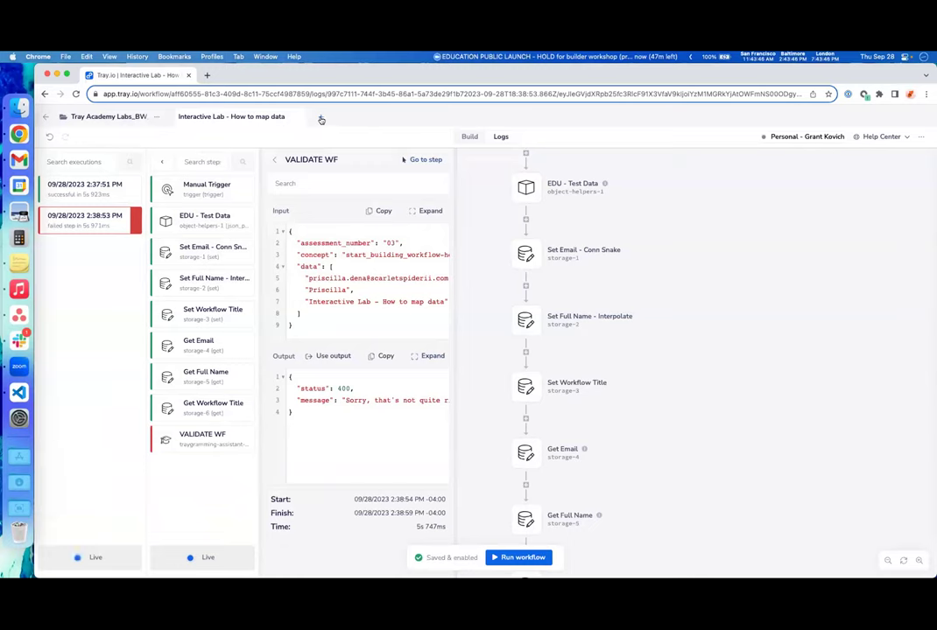
{"action": "left_click", "coordinate": [322, 120]}
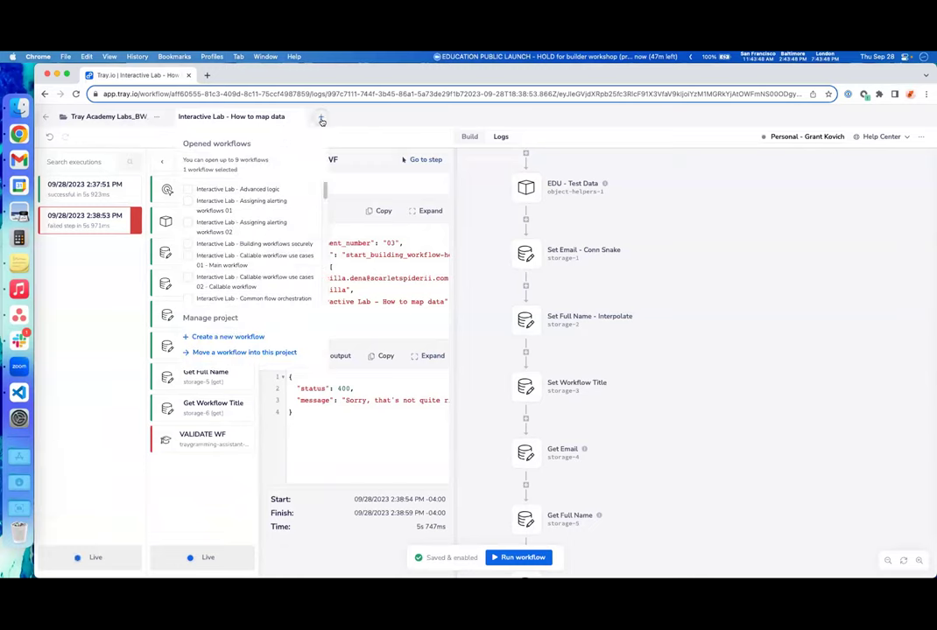
{"action": "scroll", "coordinate": [300, 202], "scroll_direction": "down", "scroll_amount": 3}
{"action": "scroll", "coordinate": [301, 206], "scroll_direction": "down", "scroll_amount": 8}
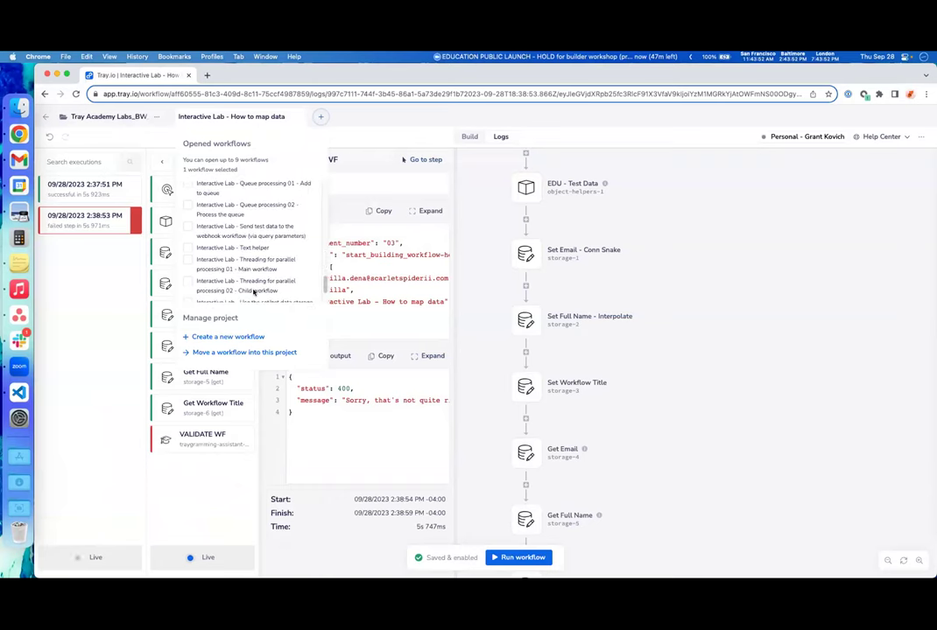
{"action": "left_click", "coordinate": [188, 249]}
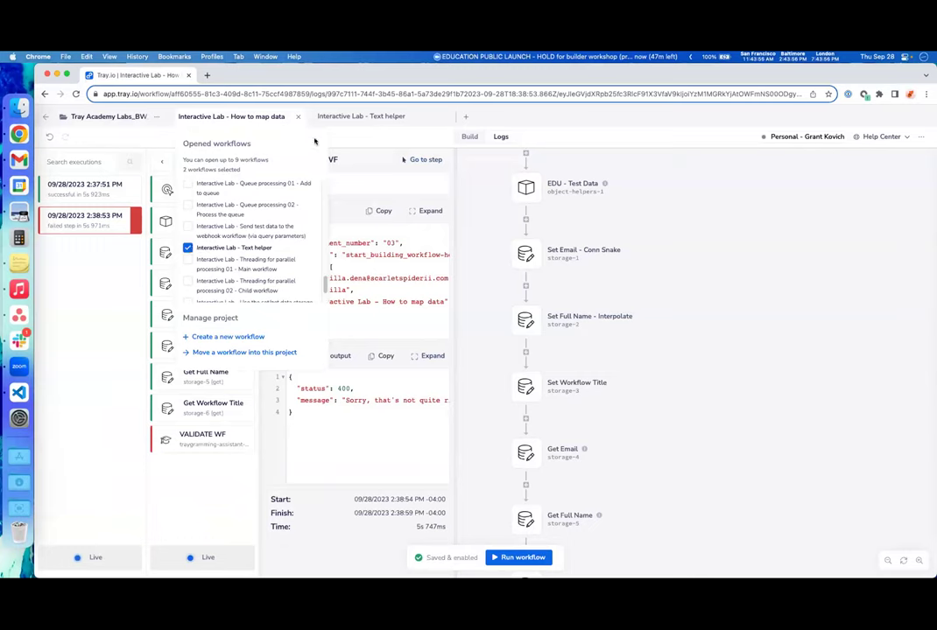
{"action": "left_click", "coordinate": [386, 120]}
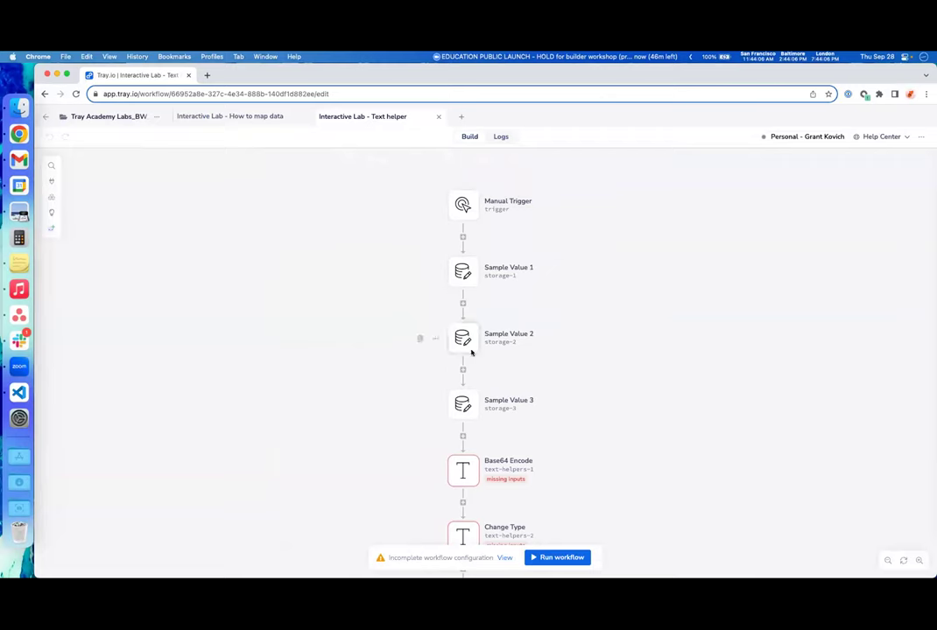
- Show the lab's task instructions, review Sample Values 1–3, and open Base64 Encode's settings
{"action": "left_click", "coordinate": [51, 213]}
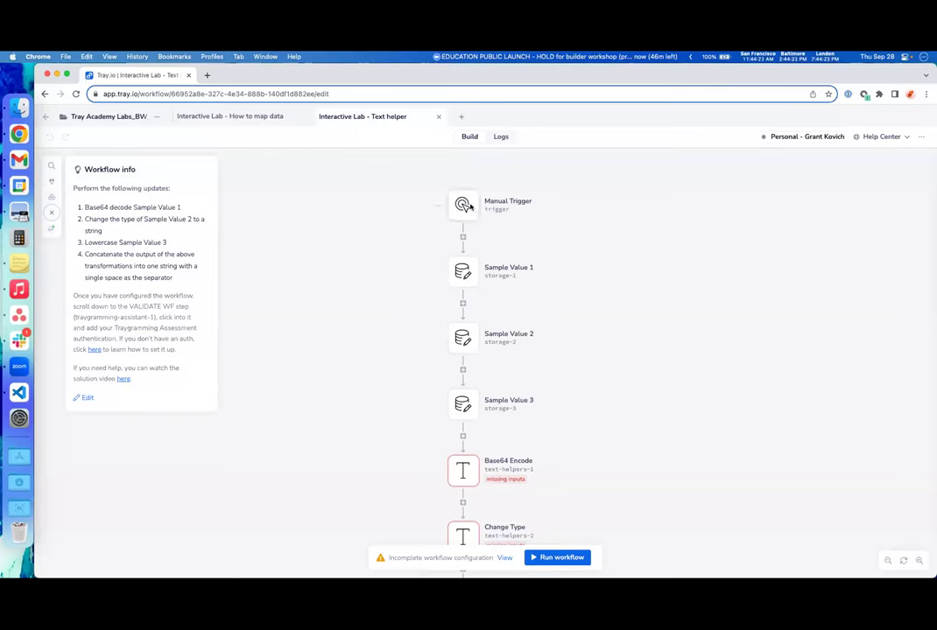
{"action": "left_click", "coordinate": [469, 274]}
{"action": "scroll", "coordinate": [396, 288], "scroll_direction": "down", "scroll_amount": 1}
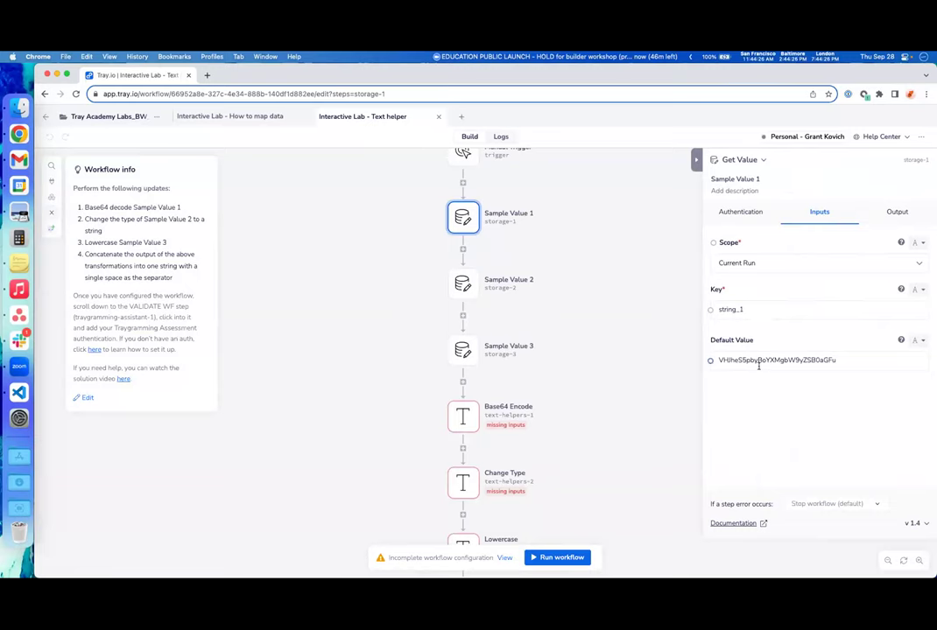
{"action": "left_click", "coordinate": [462, 282]}
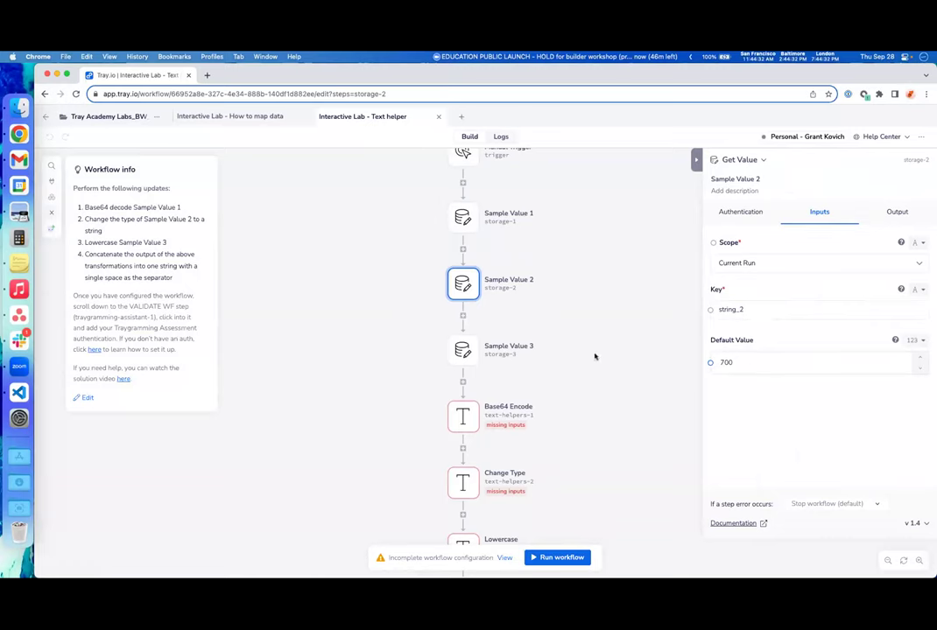
{"action": "left_click", "coordinate": [464, 350]}
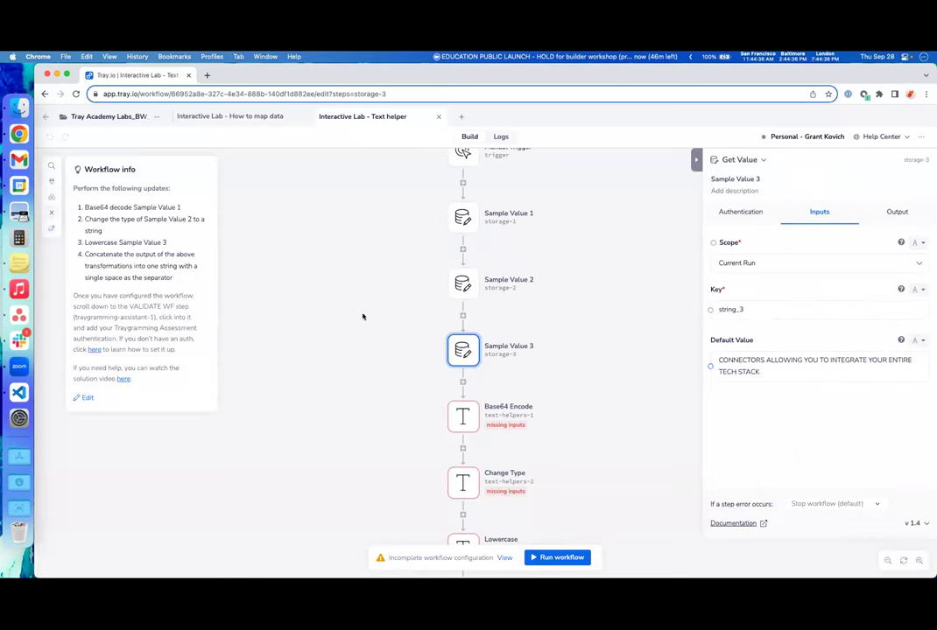
{"action": "scroll", "coordinate": [417, 378], "scroll_direction": "down", "scroll_amount": 2}
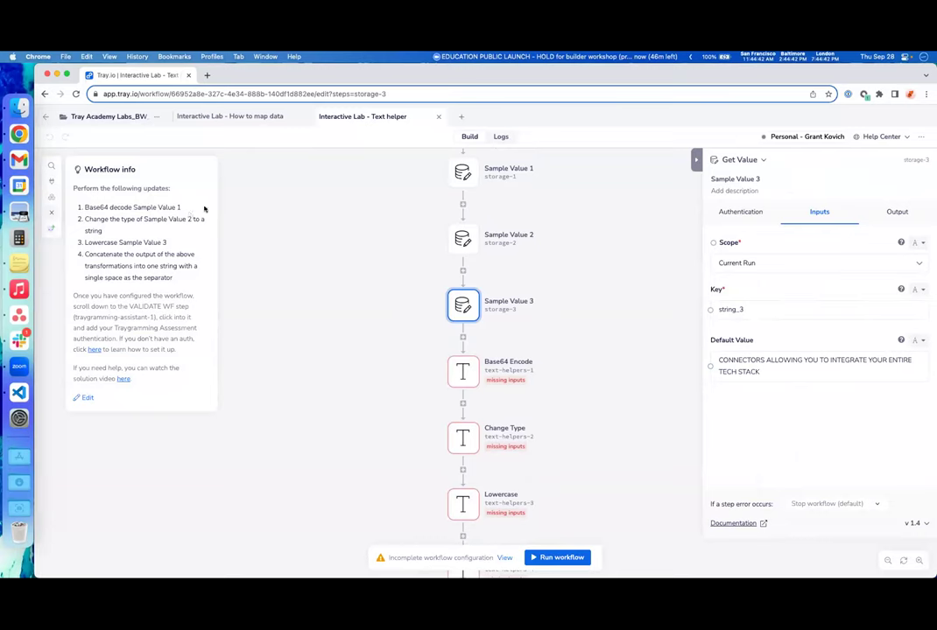
{"action": "left_click", "coordinate": [468, 377]}
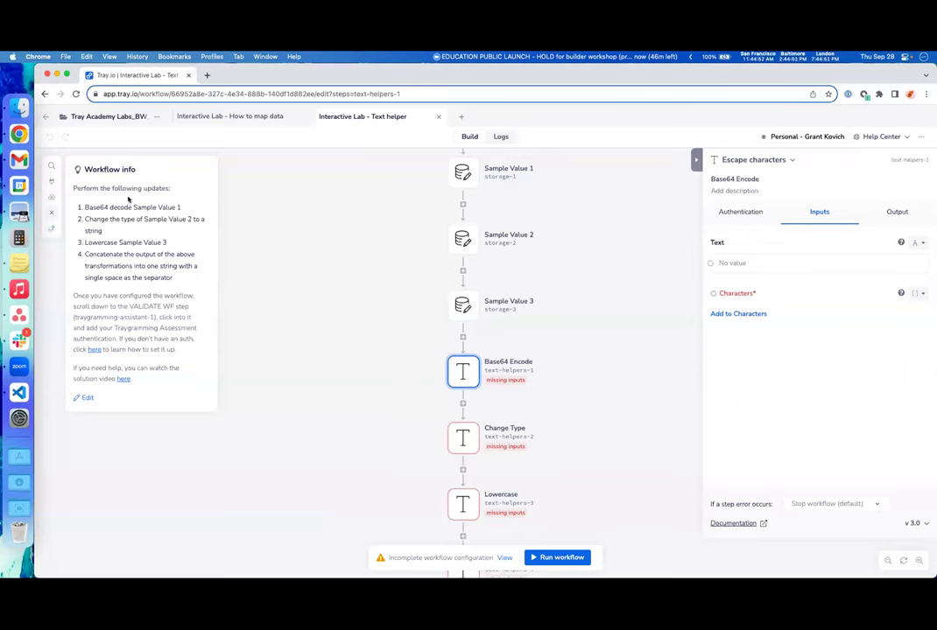
{"action": "left_click", "coordinate": [774, 159]}
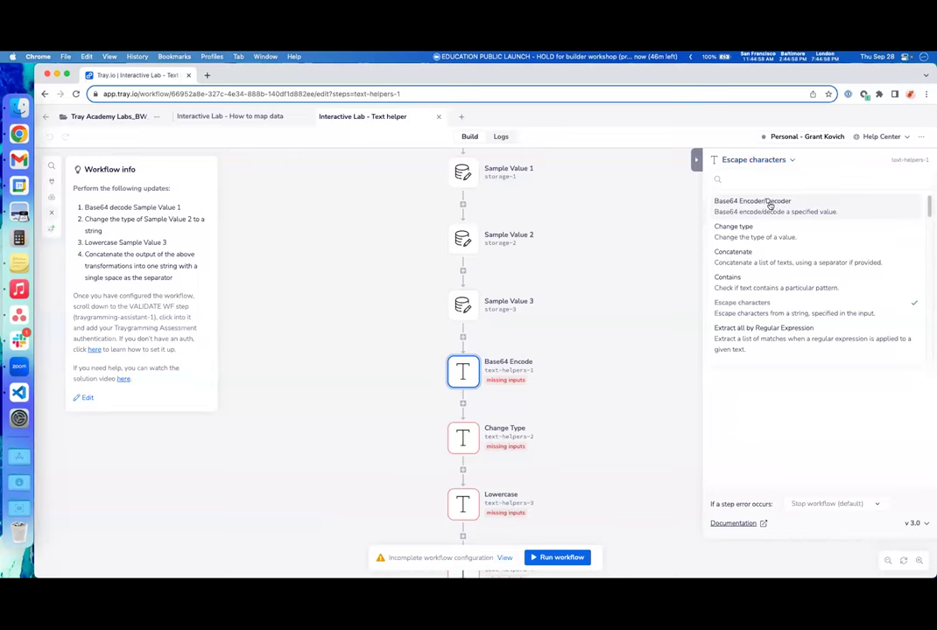
- Make Base64 Encode a Base64 Encoder/Decoder that decodes Sample Value 1's value
{"action": "left_click", "coordinate": [770, 203]}
{"action": "left_click_drag", "start_coordinate": [710, 263], "coordinate": [468, 174]}
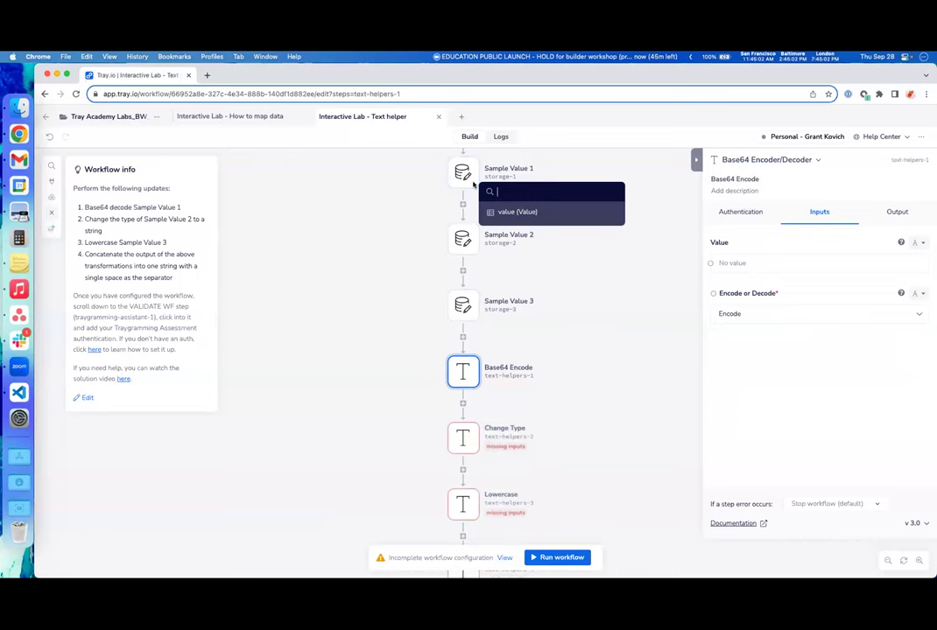
{"action": "left_click", "coordinate": [538, 211]}
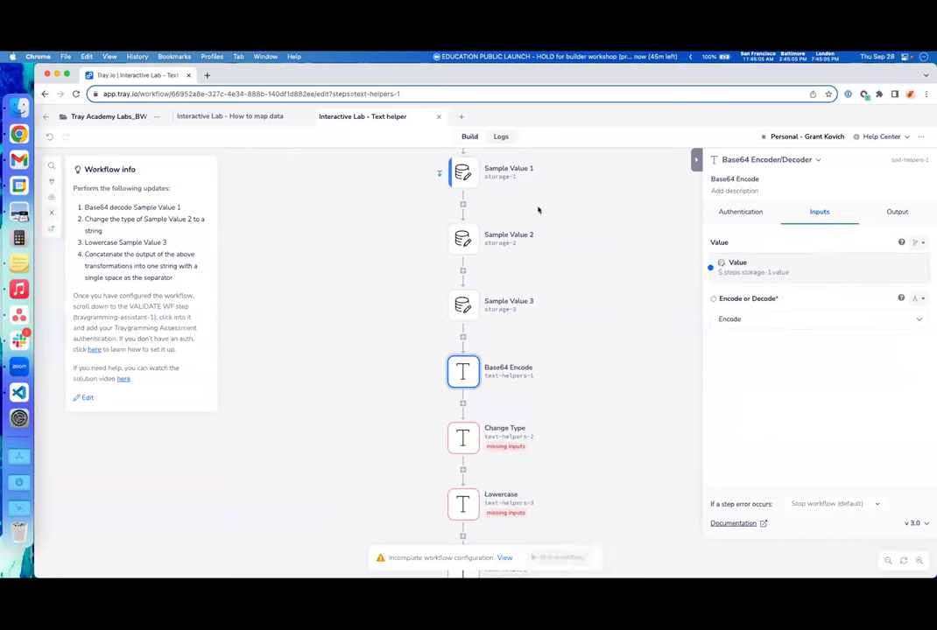
{"action": "left_click", "coordinate": [733, 318]}
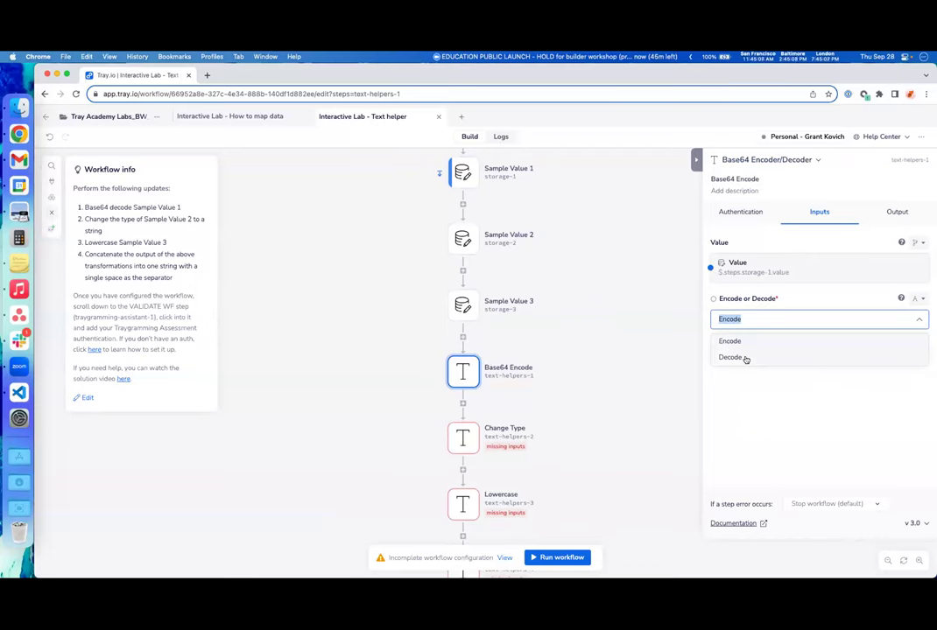
{"action": "left_click", "coordinate": [745, 358]}
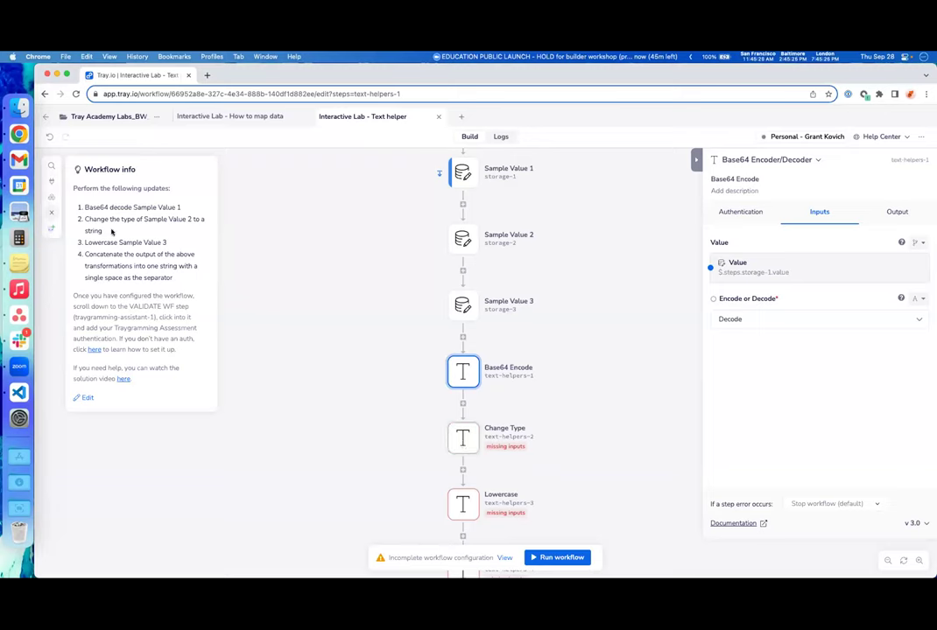
{"action": "left_click", "coordinate": [463, 239]}
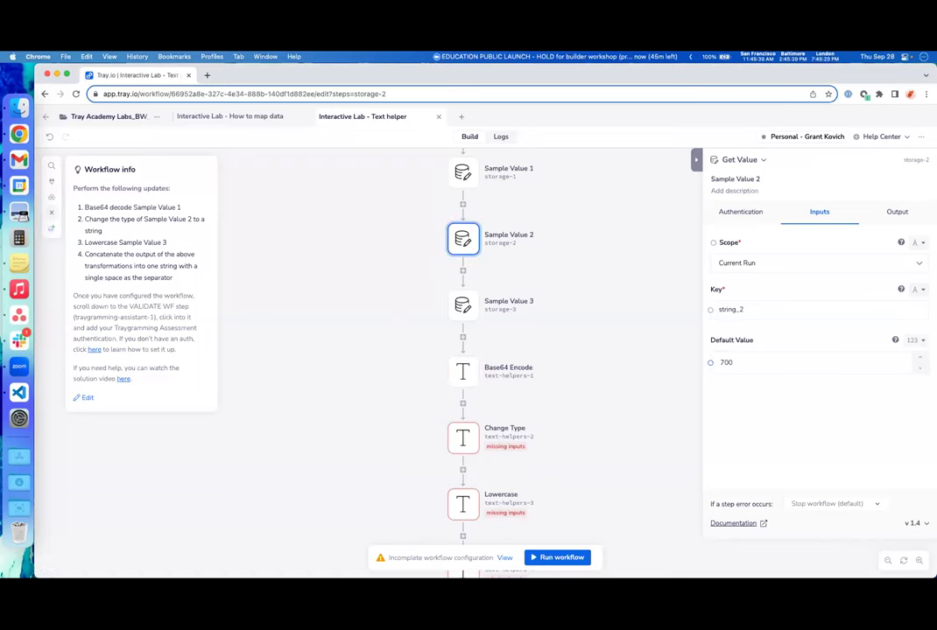
- Keep Sample Value 2 as a number and set the Change Type step to the Change type operation
{"action": "left_click", "coordinate": [921, 341]}
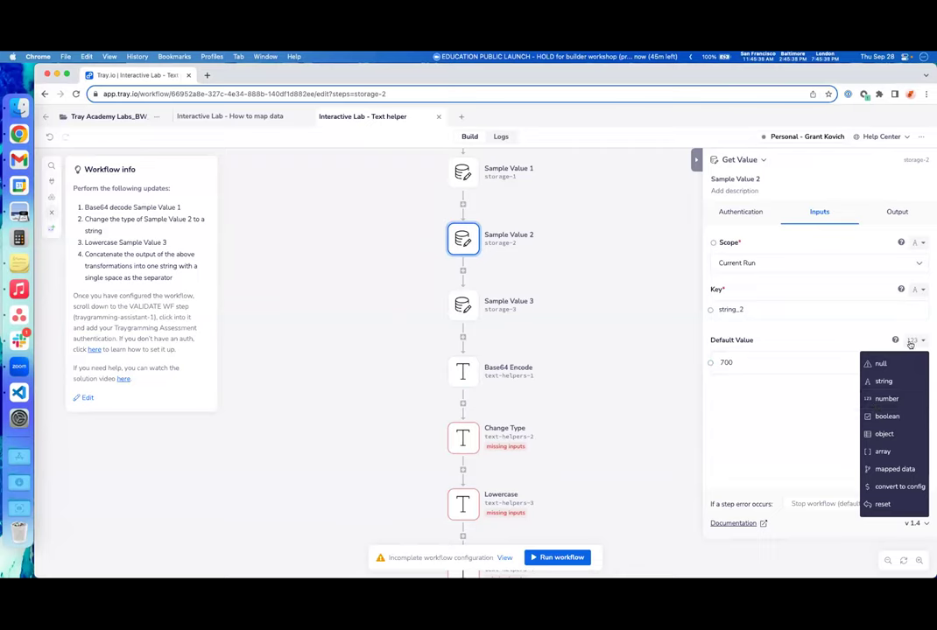
{"action": "left_click", "coordinate": [786, 423]}
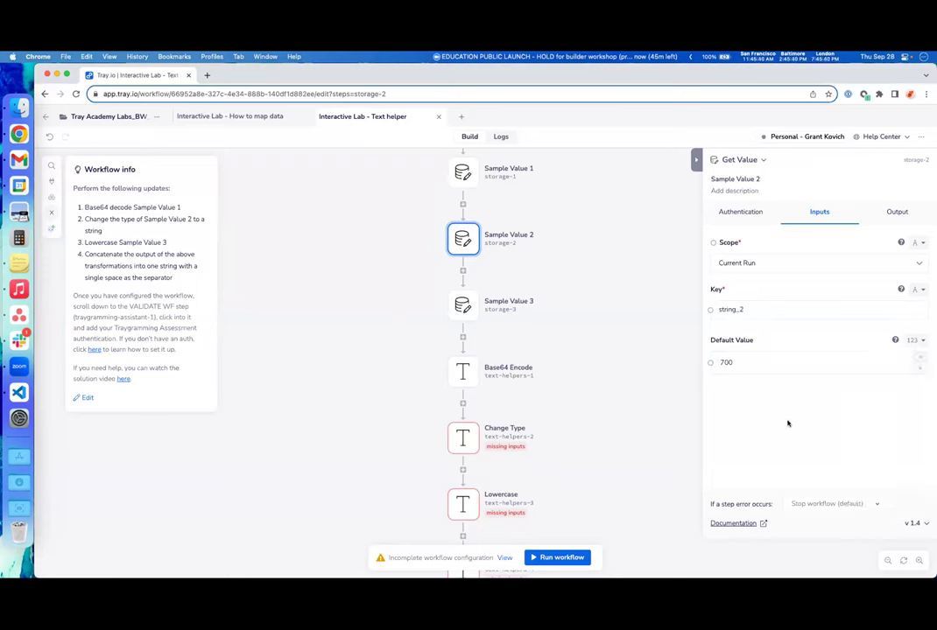
{"action": "left_click", "coordinate": [463, 438]}
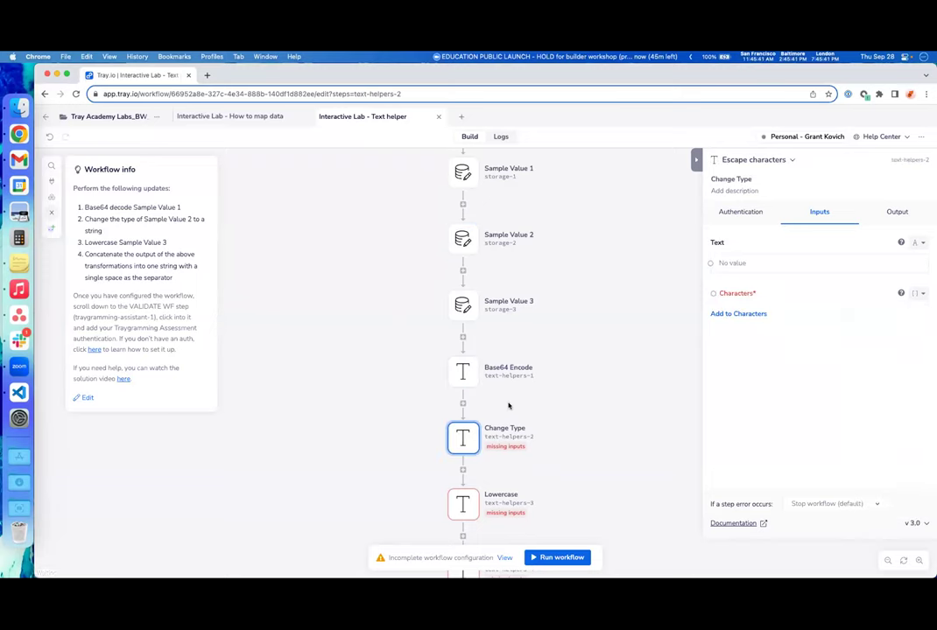
{"action": "left_click", "coordinate": [791, 163]}
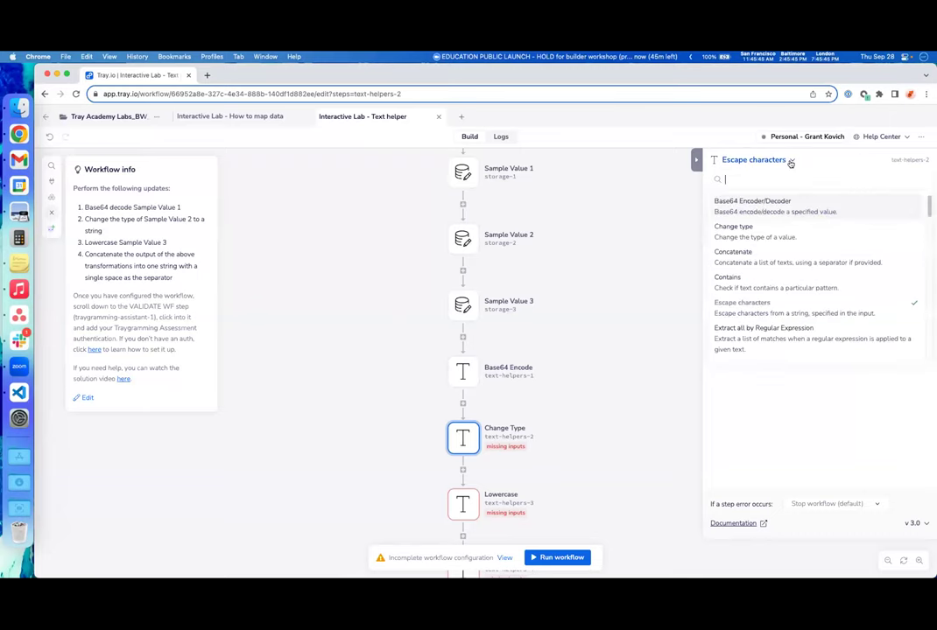
{"action": "left_click", "coordinate": [827, 229]}
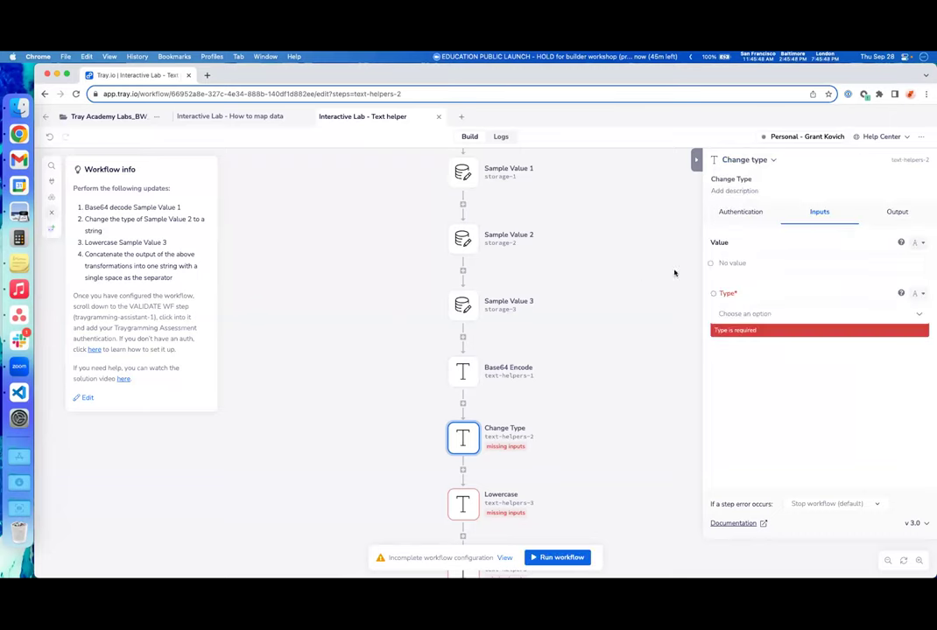
- Map Sample Value 2's value into Change Type and convert it to String
{"action": "left_click_drag", "start_coordinate": [710, 262], "coordinate": [487, 259]}
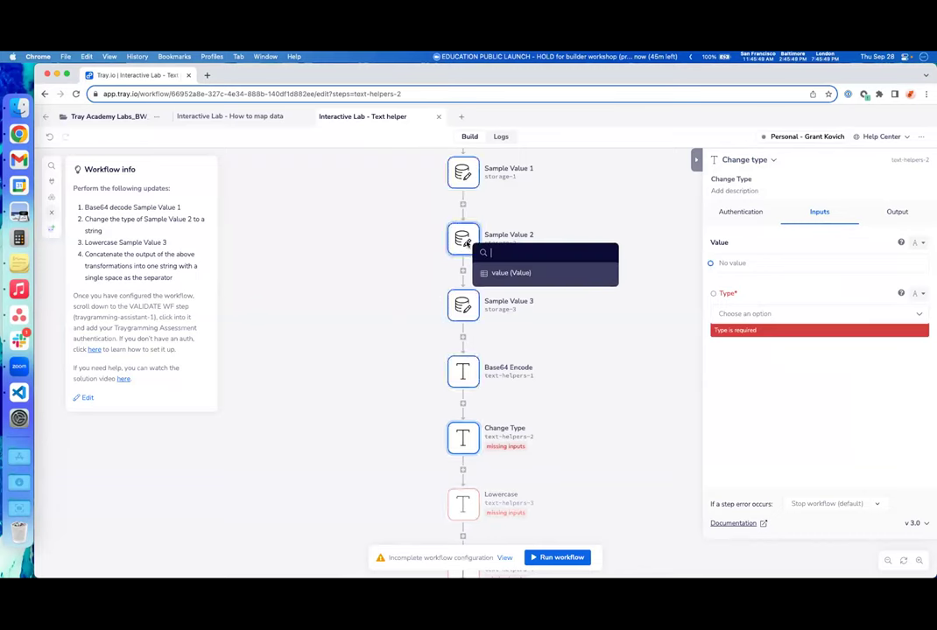
{"action": "left_click", "coordinate": [566, 273]}
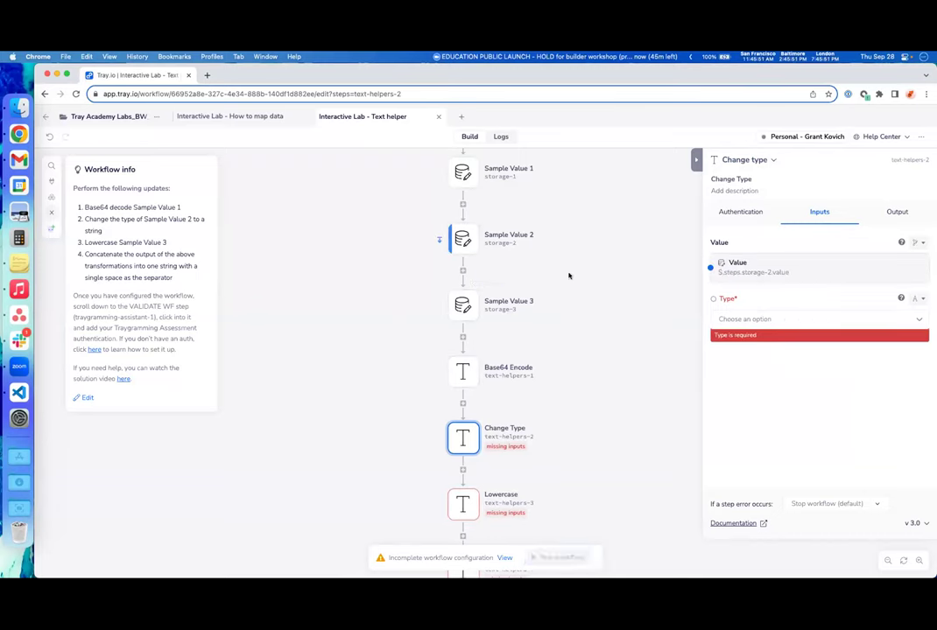
{"action": "left_click", "coordinate": [886, 319]}
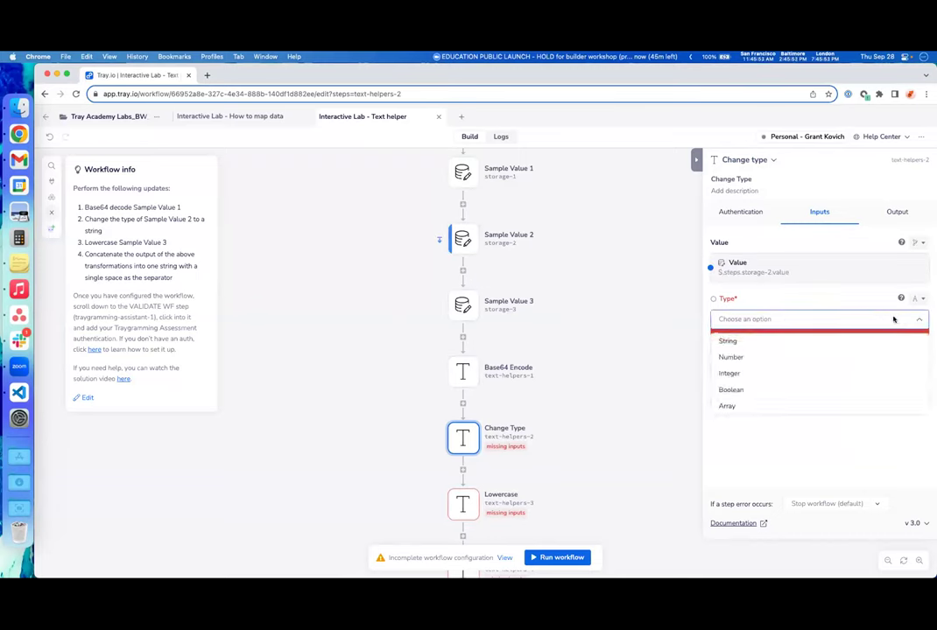
{"action": "left_click", "coordinate": [788, 341]}
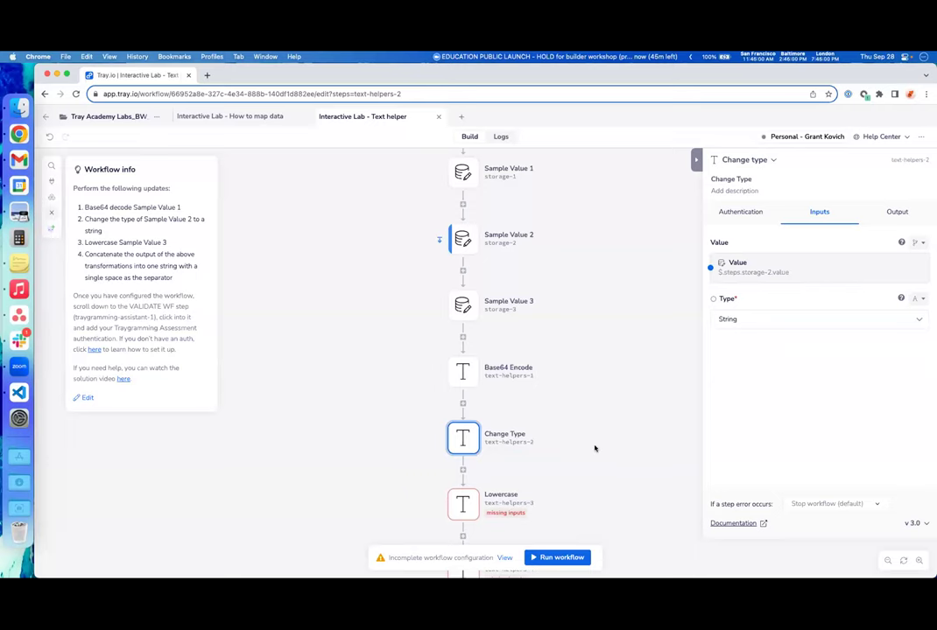
{"action": "left_click", "coordinate": [594, 448]}
{"action": "scroll", "coordinate": [566, 434], "scroll_direction": "down", "scroll_amount": 3}
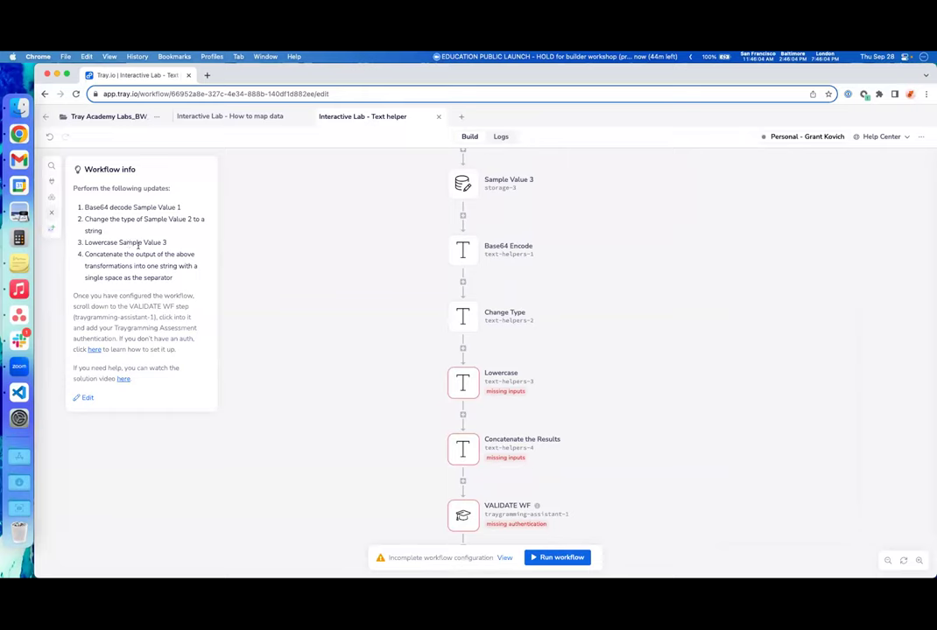
- Switch the Lowercase step's operation to Lower case, searching 'lo'
{"action": "left_click", "coordinate": [473, 386]}
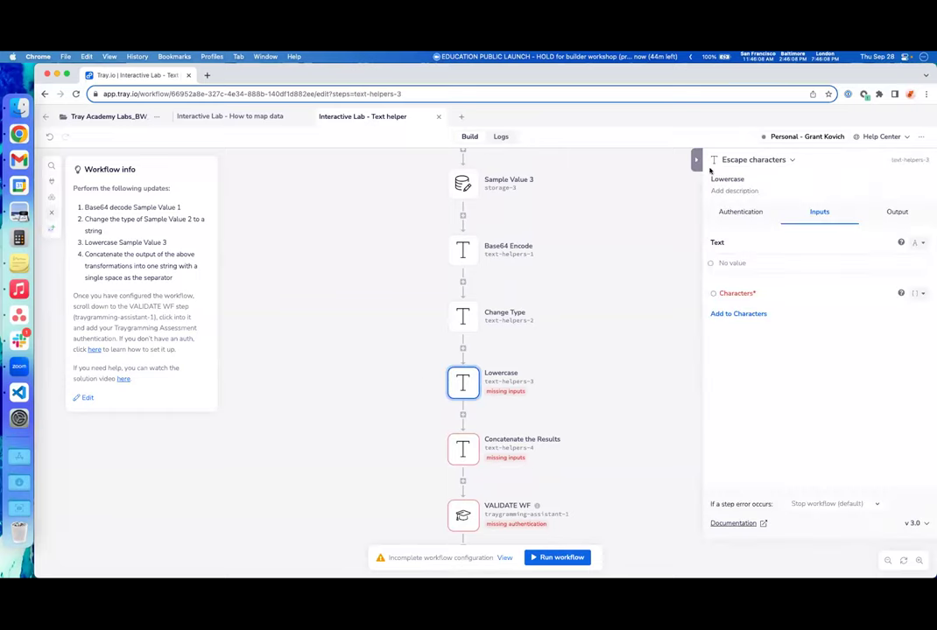
{"action": "left_click", "coordinate": [790, 161]}
{"action": "scroll", "coordinate": [788, 301], "scroll_direction": "down", "scroll_amount": 5}
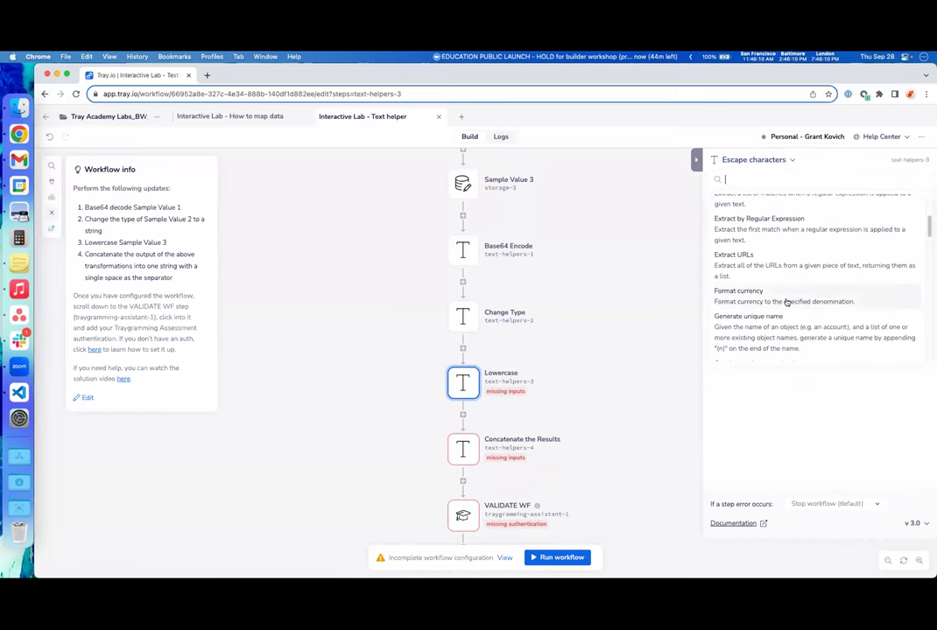
{"action": "scroll", "coordinate": [787, 302], "scroll_direction": "down", "scroll_amount": 10}
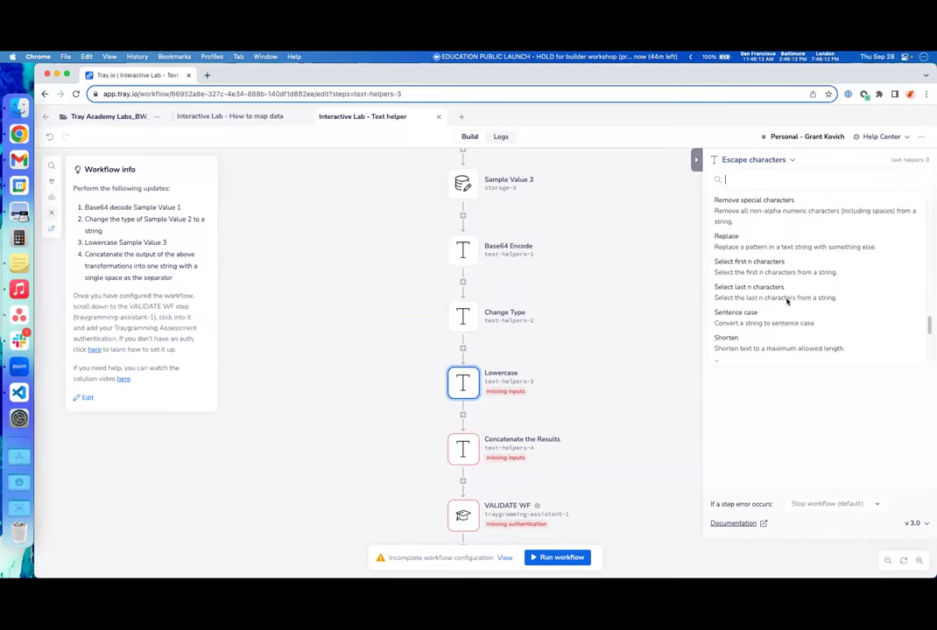
{"action": "scroll", "coordinate": [787, 302], "scroll_direction": "down", "scroll_amount": 3}
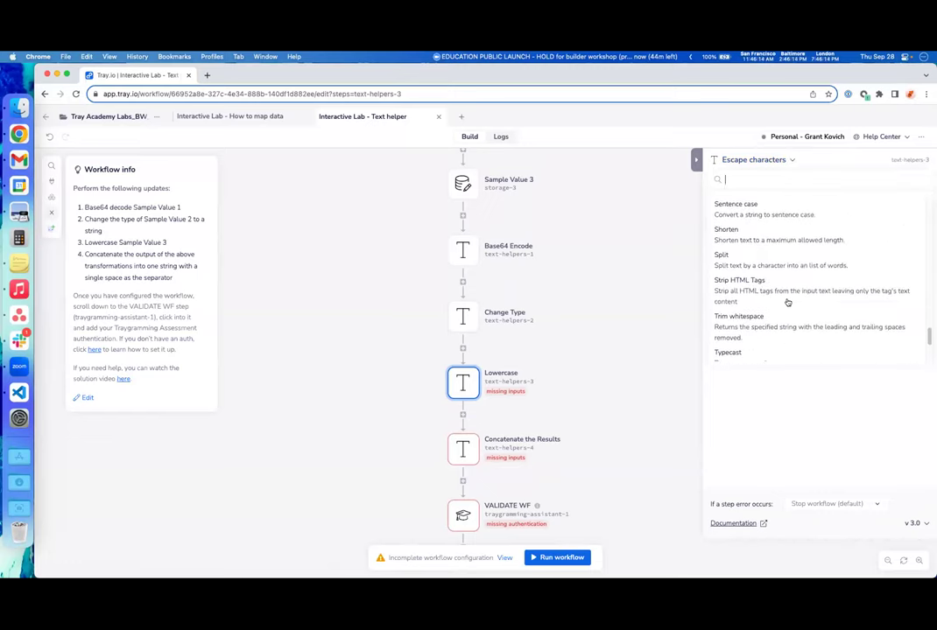
{"action": "scroll", "coordinate": [787, 302], "scroll_direction": "down", "scroll_amount": 1}
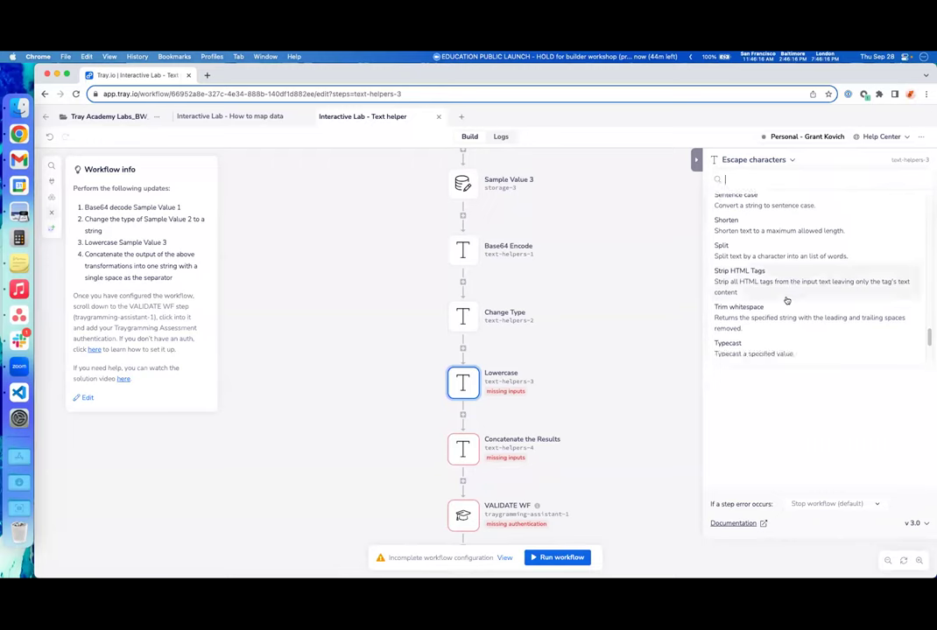
{"action": "type", "text": "lo"}
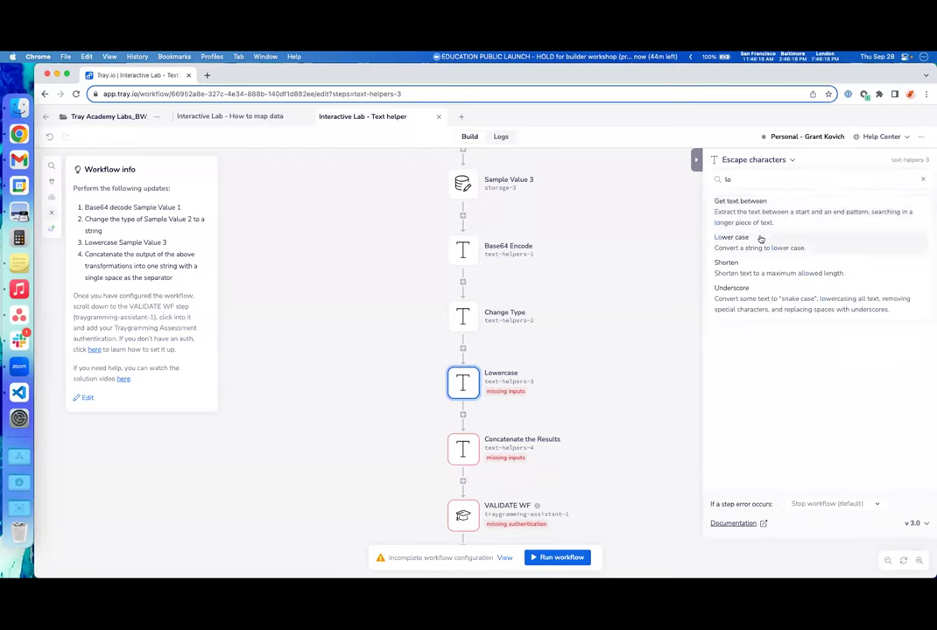
{"action": "left_click", "coordinate": [758, 237]}
- Map the Lowercase step's Text input to Sample Value 3's value
{"action": "left_click_drag", "start_coordinate": [709, 263], "coordinate": [464, 192]}
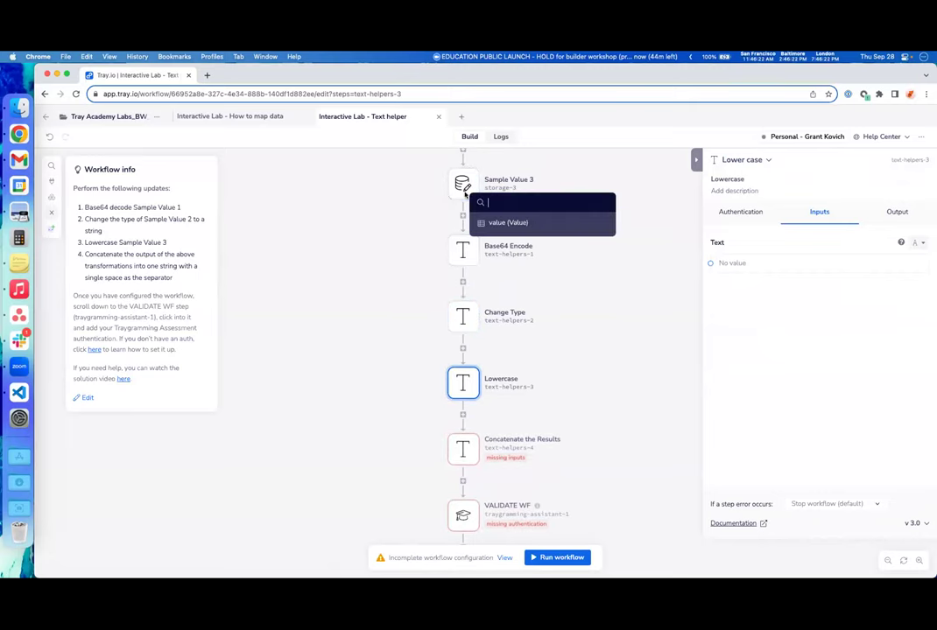
{"action": "left_click", "coordinate": [564, 224]}
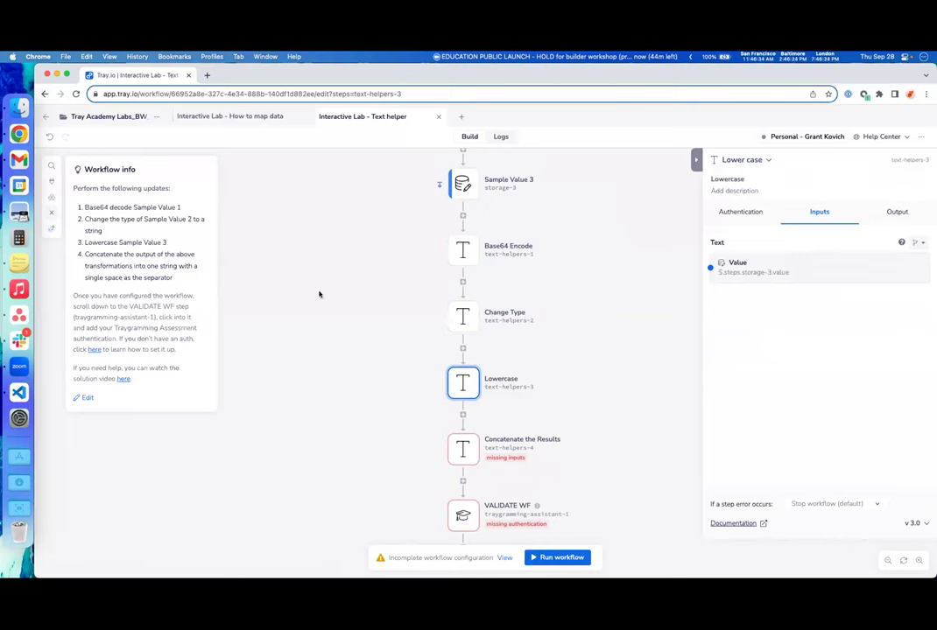
{"action": "scroll", "coordinate": [323, 394], "scroll_direction": "down", "scroll_amount": 1}
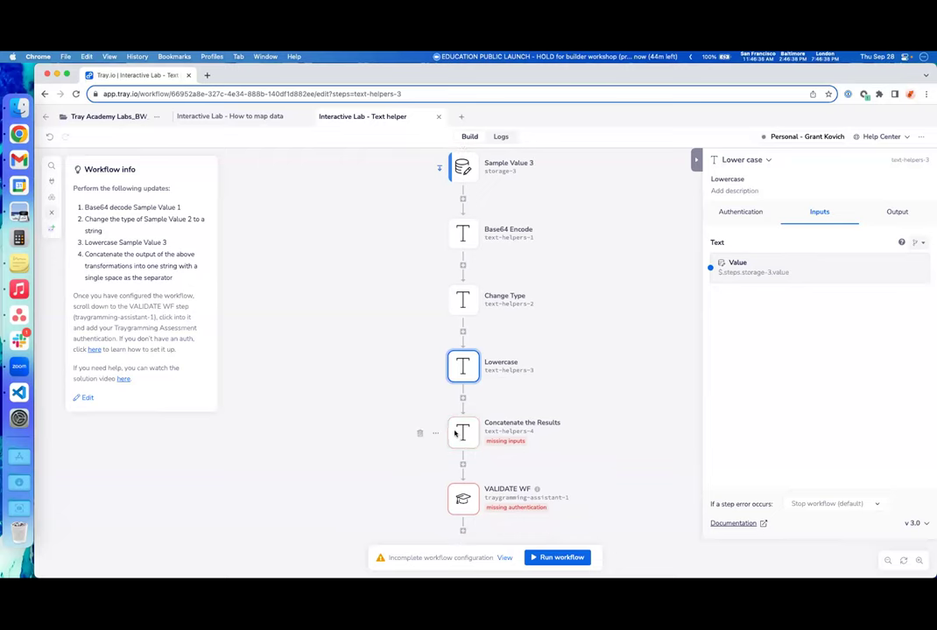
{"action": "left_click", "coordinate": [454, 433]}
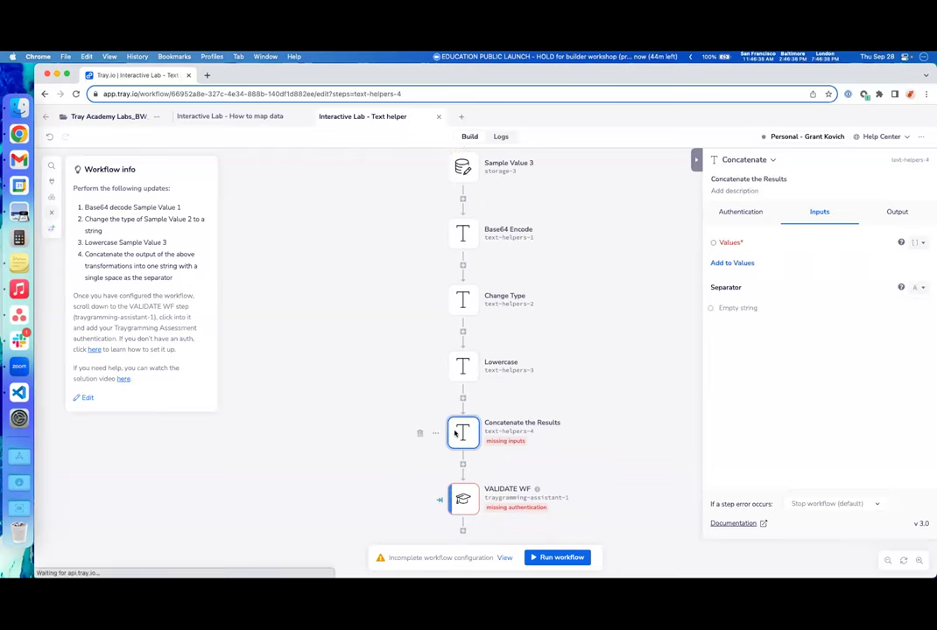
- Add three Values entries to Concatenate the Results and map the first to Base64 Encode's result
{"action": "left_click", "coordinate": [741, 262]}
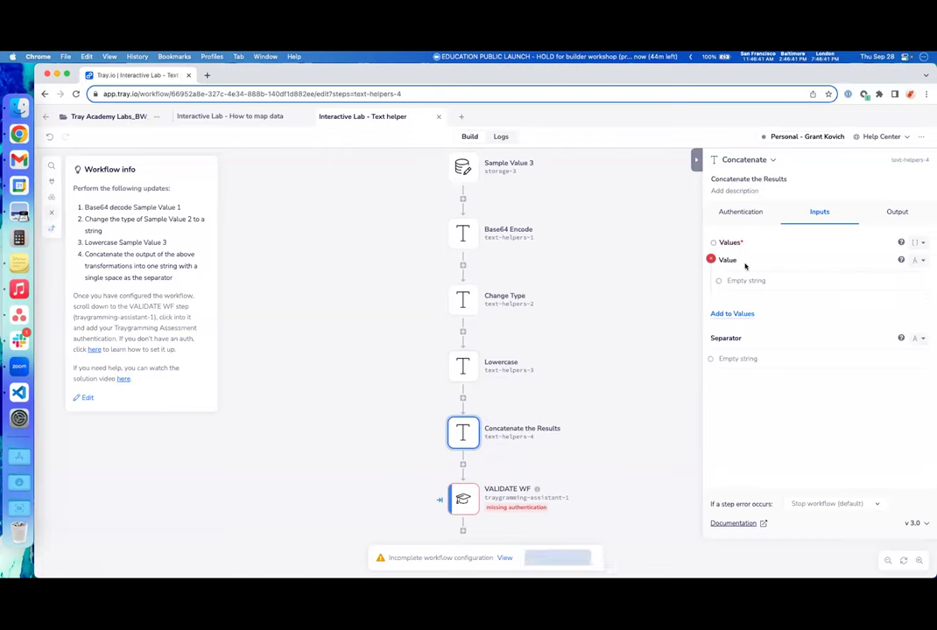
{"action": "left_click", "coordinate": [744, 314]}
{"action": "left_click", "coordinate": [741, 364]}
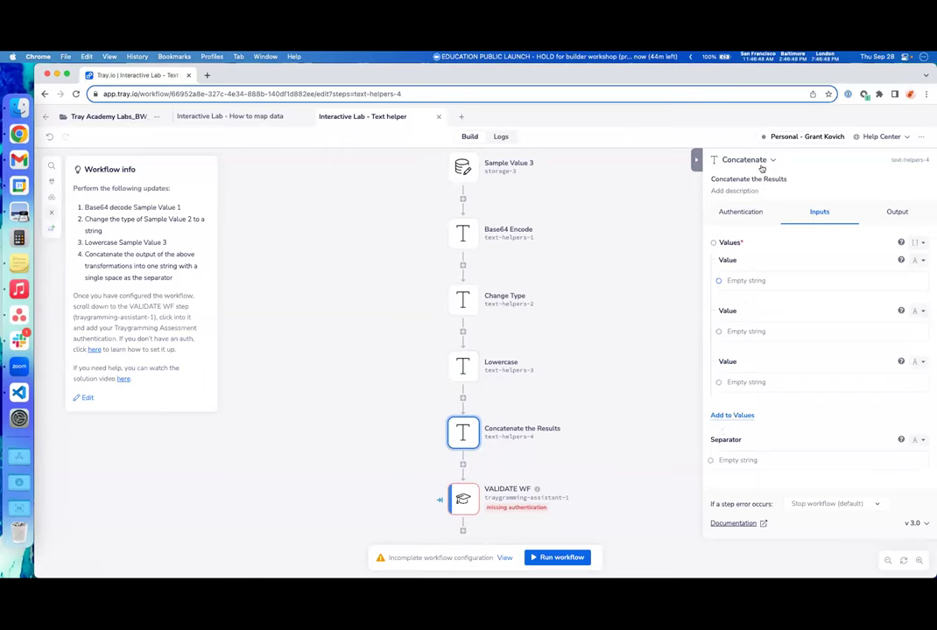
{"action": "mouse_move", "coordinate": [716, 280]}
{"action": "left_click_drag", "start_coordinate": [716, 280], "coordinate": [504, 233]}
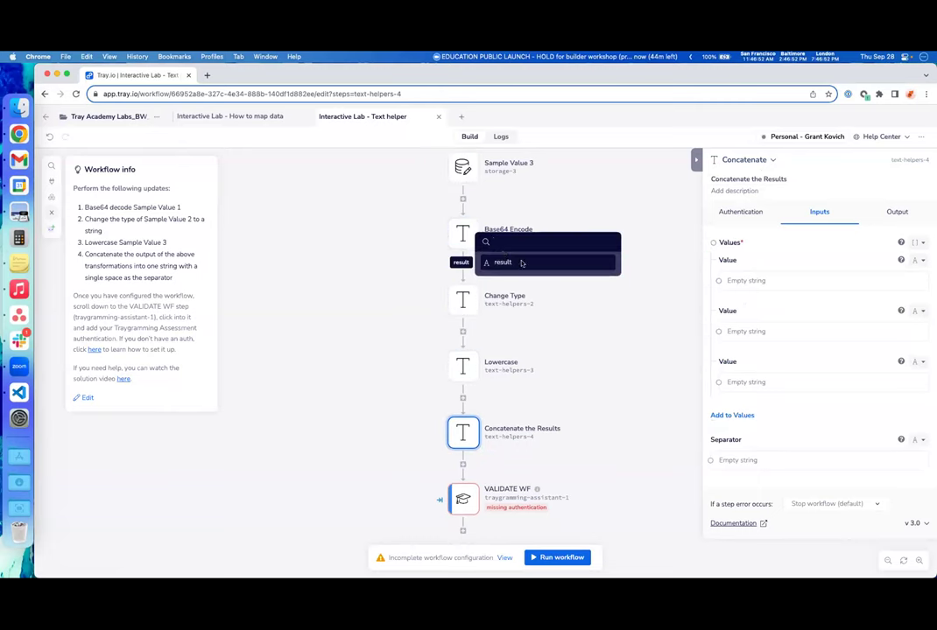
{"action": "left_click", "coordinate": [520, 263]}
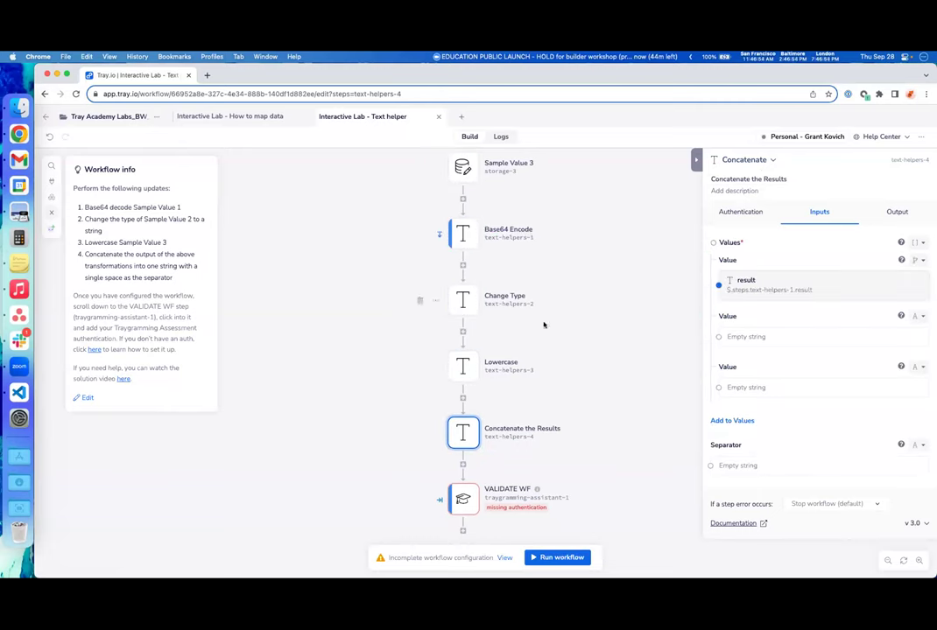
- Map the second and third values to the Change Type and Lowercase results, then edit the Separator
{"action": "left_click_drag", "start_coordinate": [717, 316], "coordinate": [496, 300]}
{"action": "left_click", "coordinate": [501, 331]}
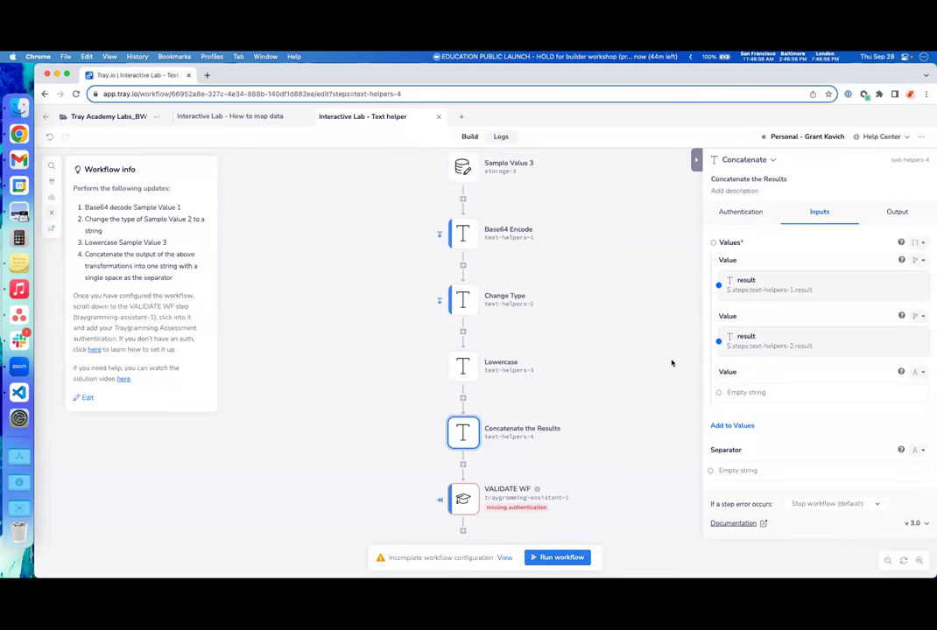
{"action": "left_click_drag", "start_coordinate": [718, 392], "coordinate": [506, 383]}
{"action": "left_click", "coordinate": [526, 408]}
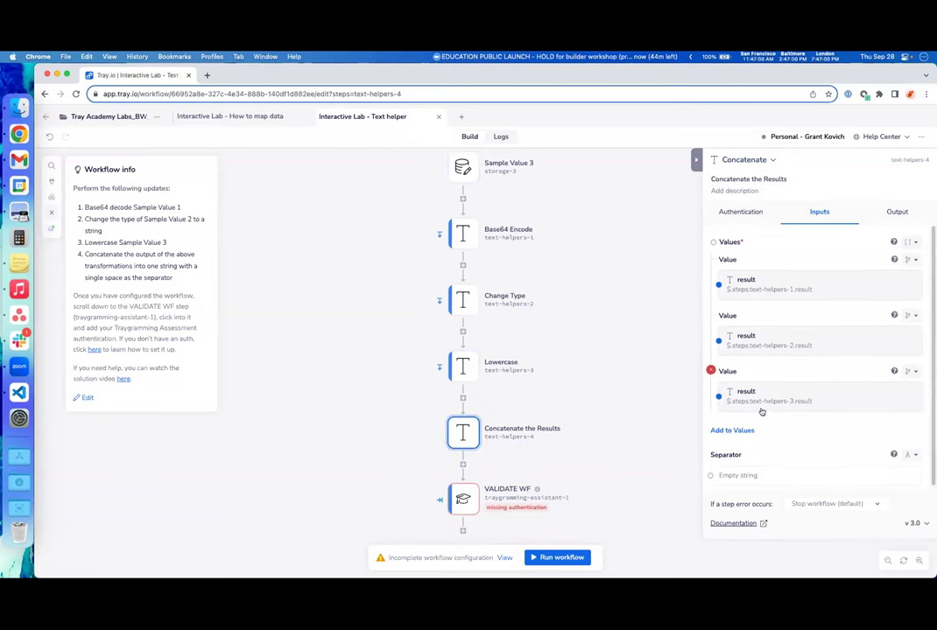
{"action": "left_click", "coordinate": [798, 473]}
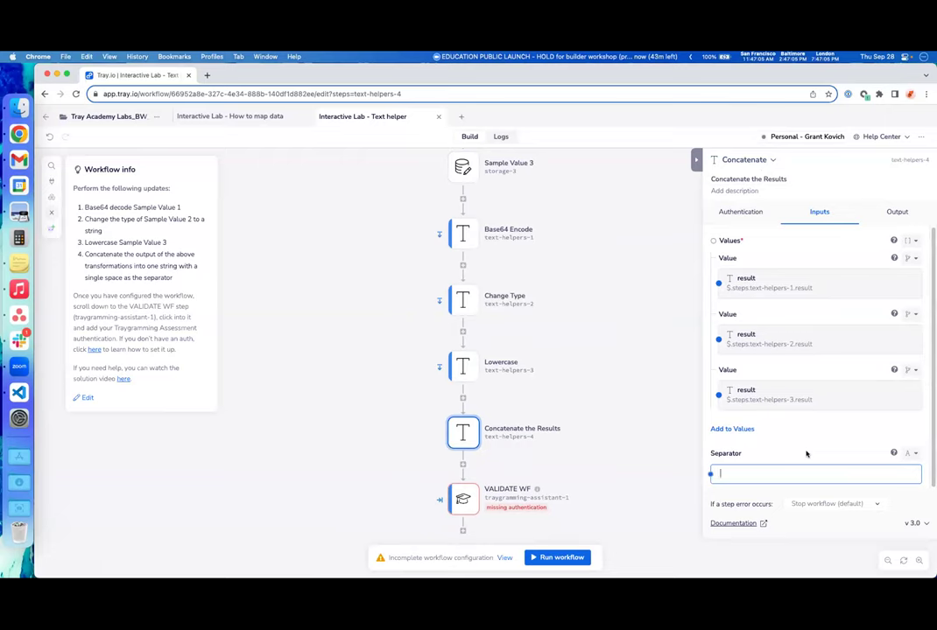
{"action": "scroll", "coordinate": [562, 456], "scroll_direction": "down", "scroll_amount": 2}
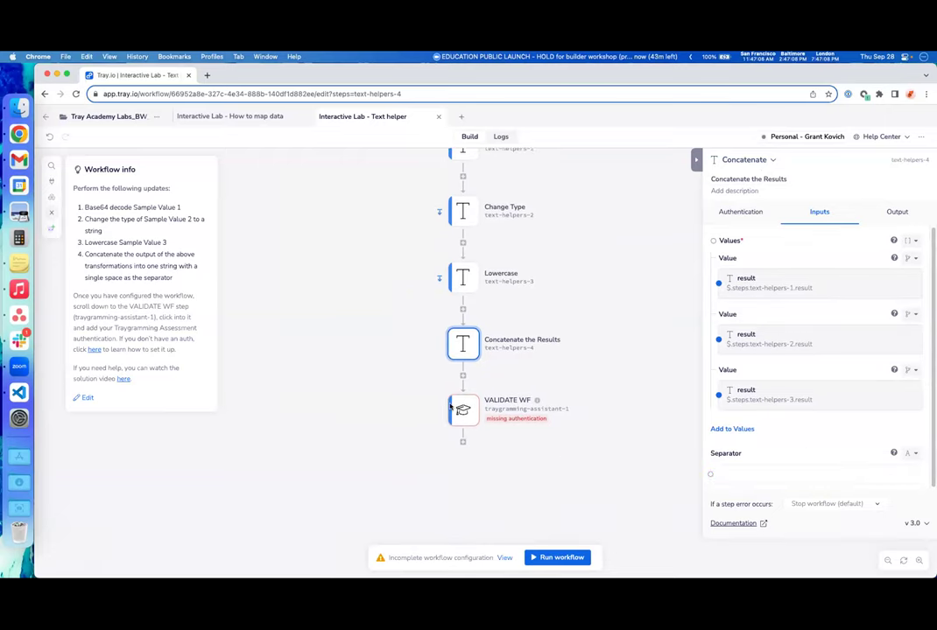
{"action": "left_click", "coordinate": [461, 409]}
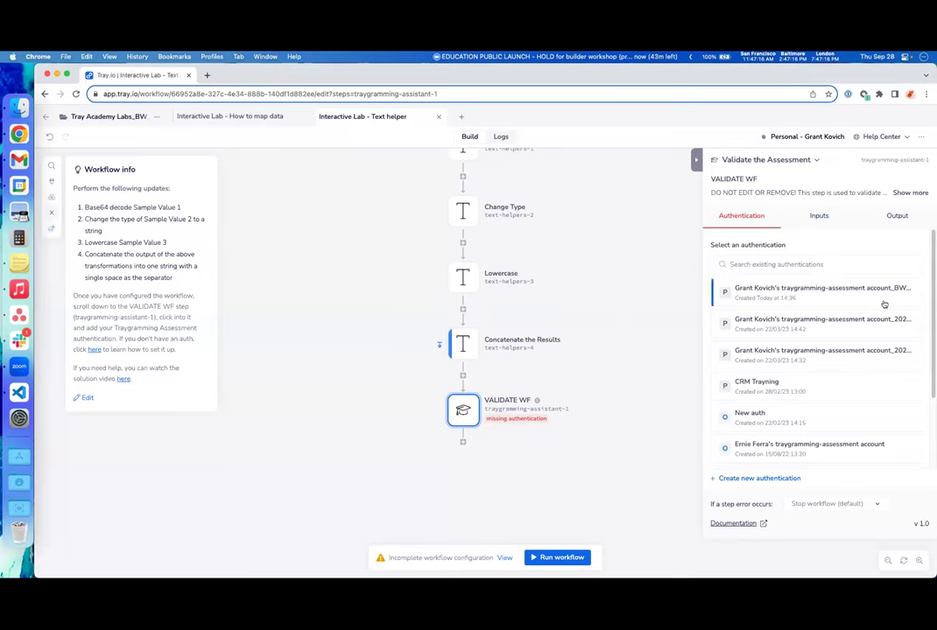
- Attach the traygramming-assessment authentication to VALIDATE WF and run the workflow
{"action": "left_click", "coordinate": [777, 293]}
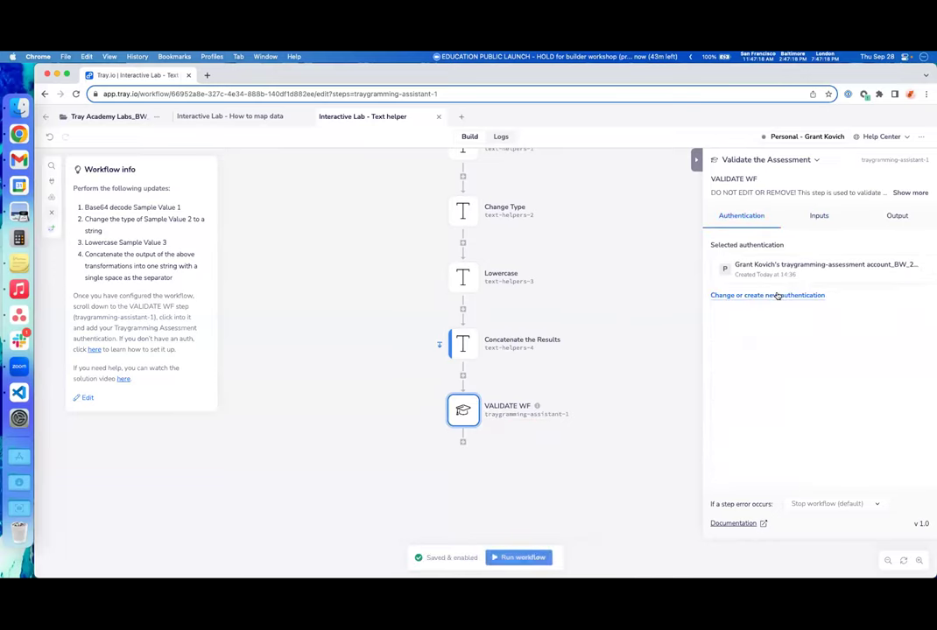
{"action": "left_click", "coordinate": [630, 306]}
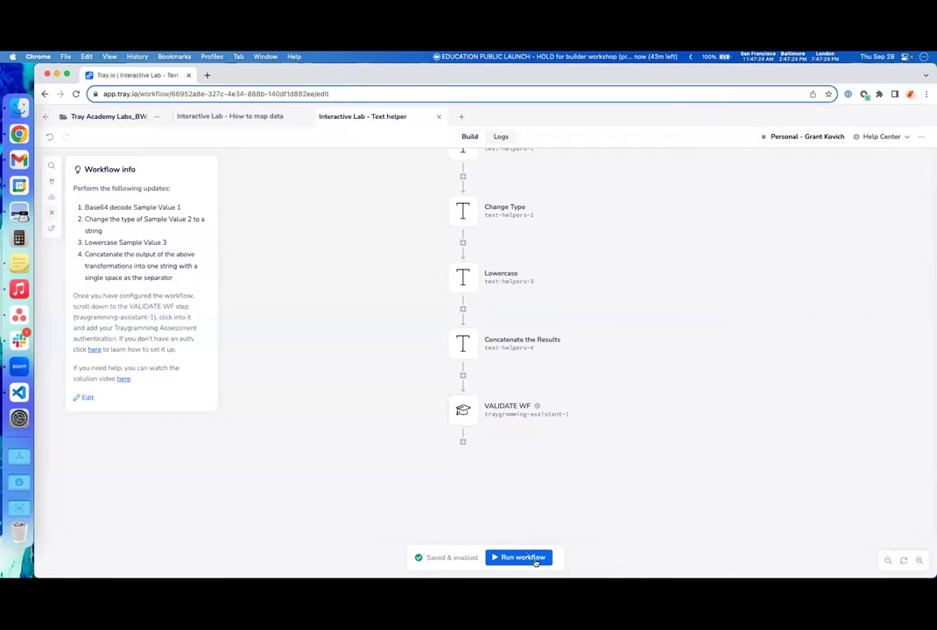
{"action": "left_click", "coordinate": [538, 558]}
- Open the Logs, select the latest execution, and inspect VALIDATE WF's input and output
{"action": "left_click", "coordinate": [502, 137]}
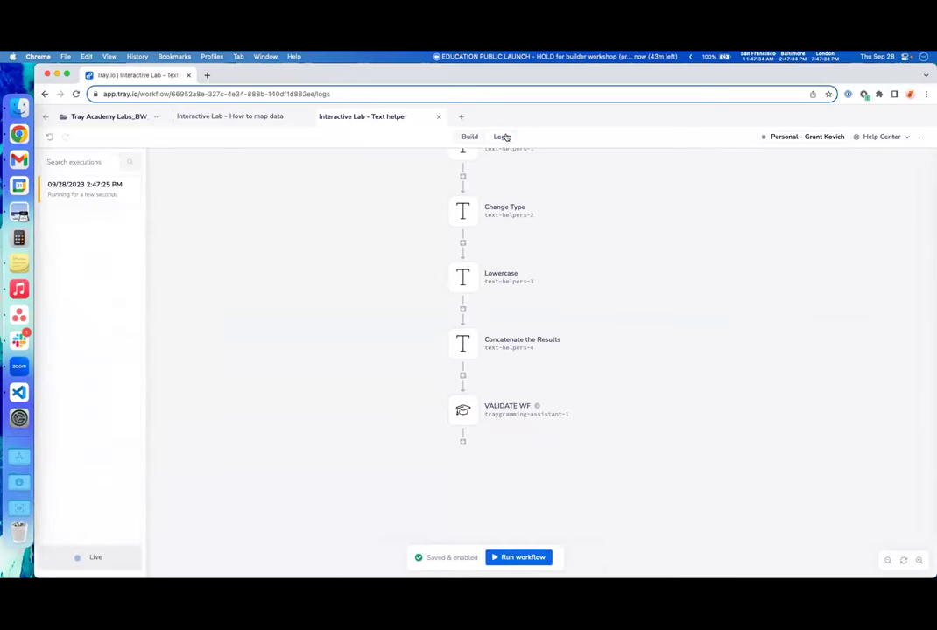
{"action": "left_click", "coordinate": [77, 198]}
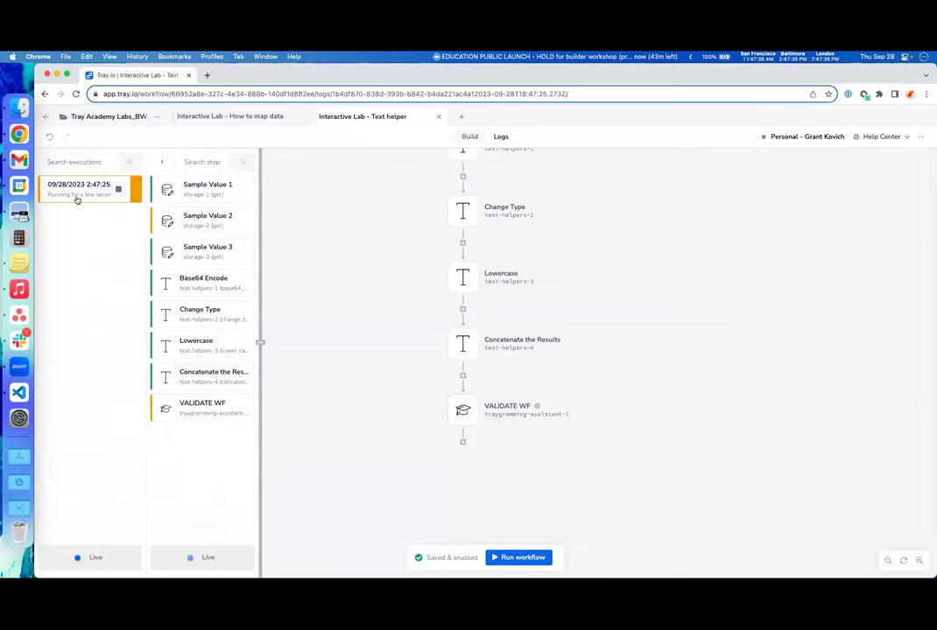
{"action": "left_click", "coordinate": [188, 408]}
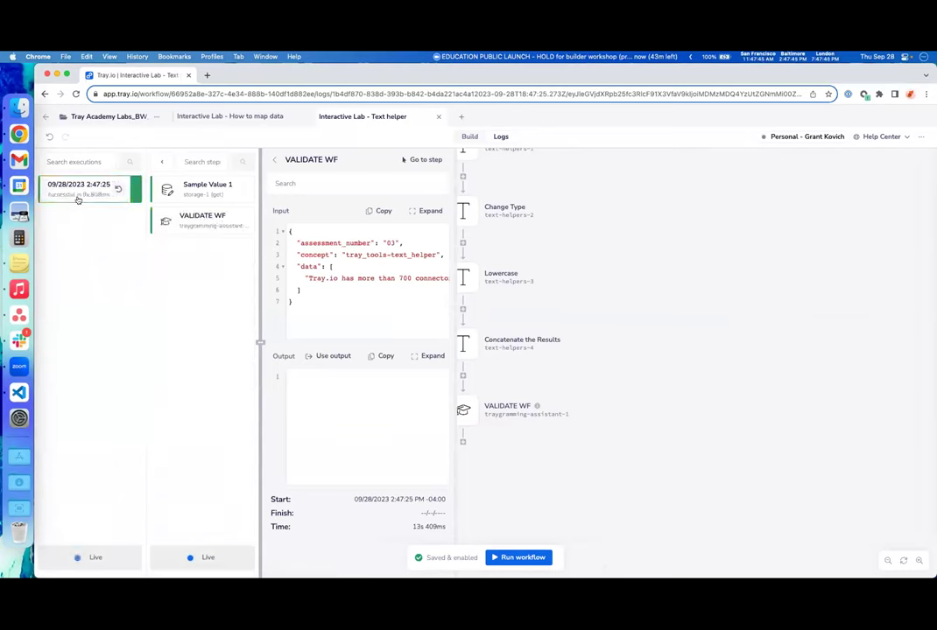
- Confirm the run succeeded in 8s 808ms with VALIDATE WF returning success true
{"action": "left_click", "coordinate": [188, 219]}
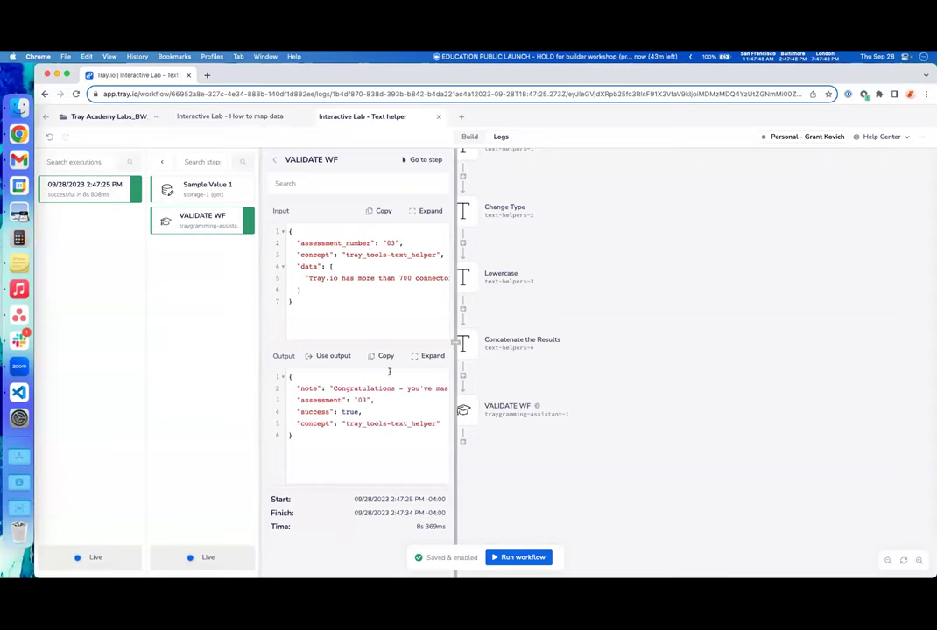
{"action": "left_click", "coordinate": [432, 356]}
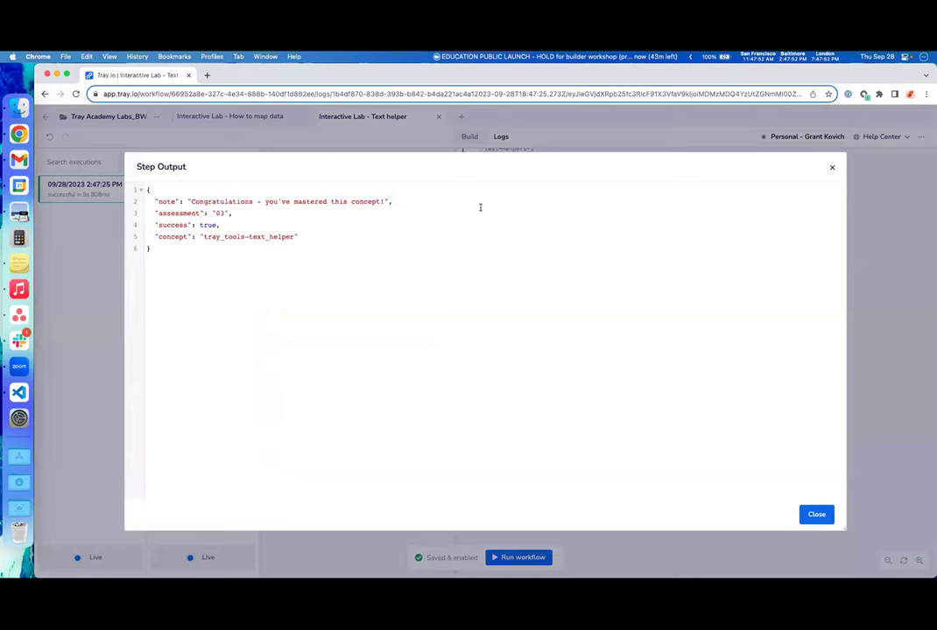
{"action": "left_click", "coordinate": [831, 167]}
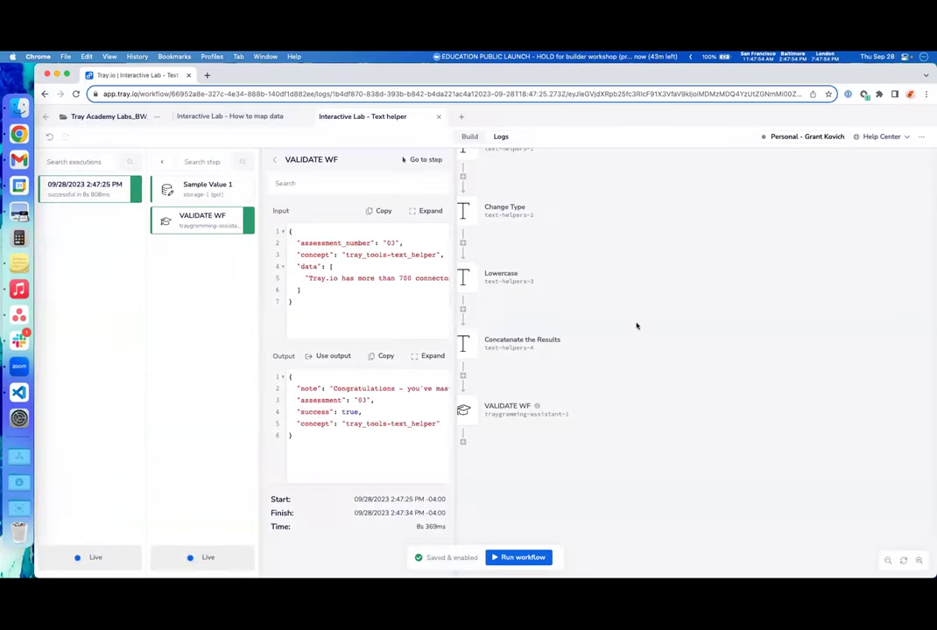
{"action": "left_click_drag", "start_coordinate": [455, 345], "coordinate": [732, 334]}
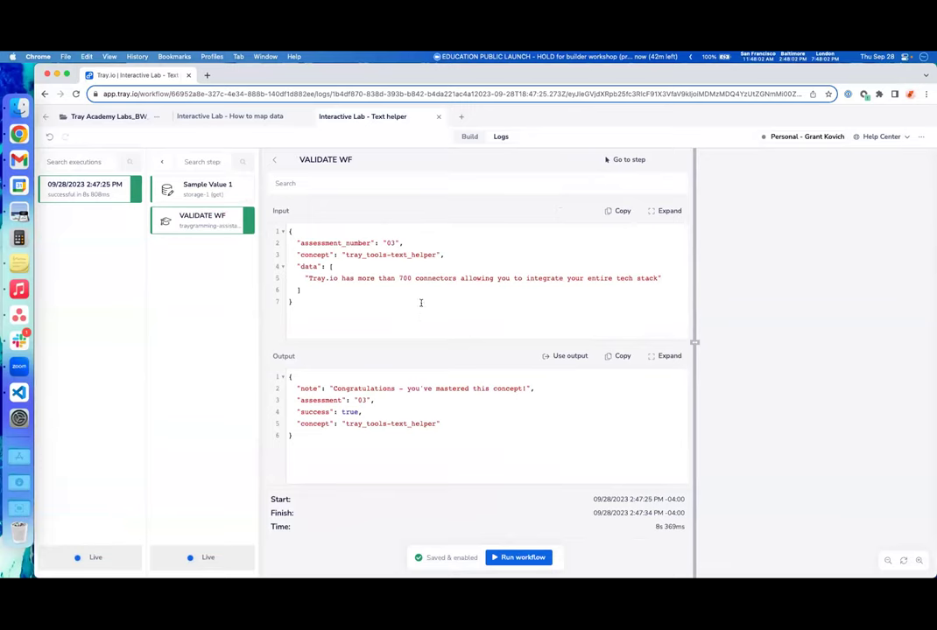
{"action": "scroll", "coordinate": [794, 311], "scroll_direction": "up", "scroll_amount": 5}
{"action": "scroll", "coordinate": [763, 310], "scroll_direction": "up", "scroll_amount": 8}
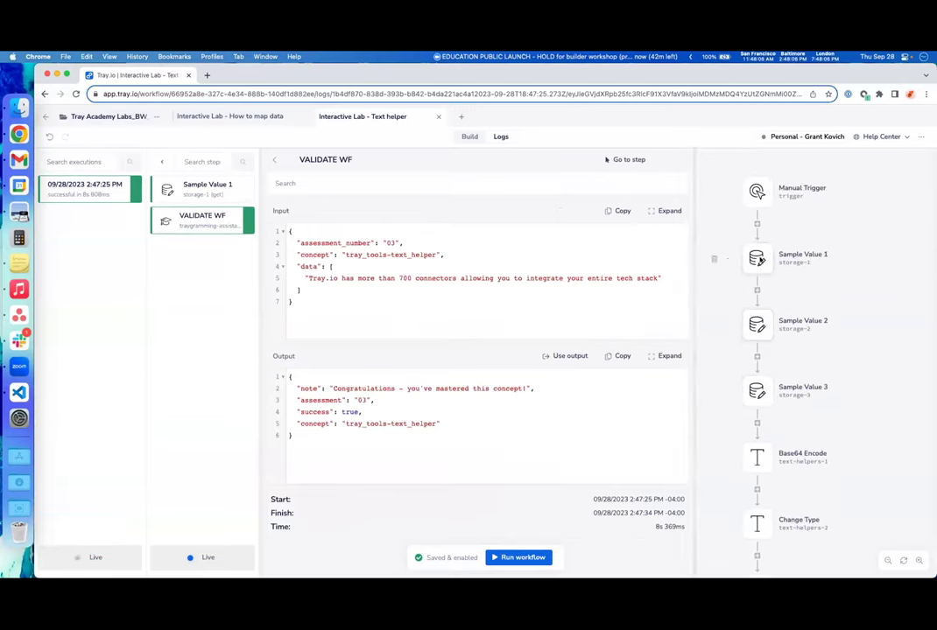
- Inspect the Get Value inputs of Sample Value 1, 2 and 3, then return to the builder canvas
{"action": "left_click", "coordinate": [758, 259]}
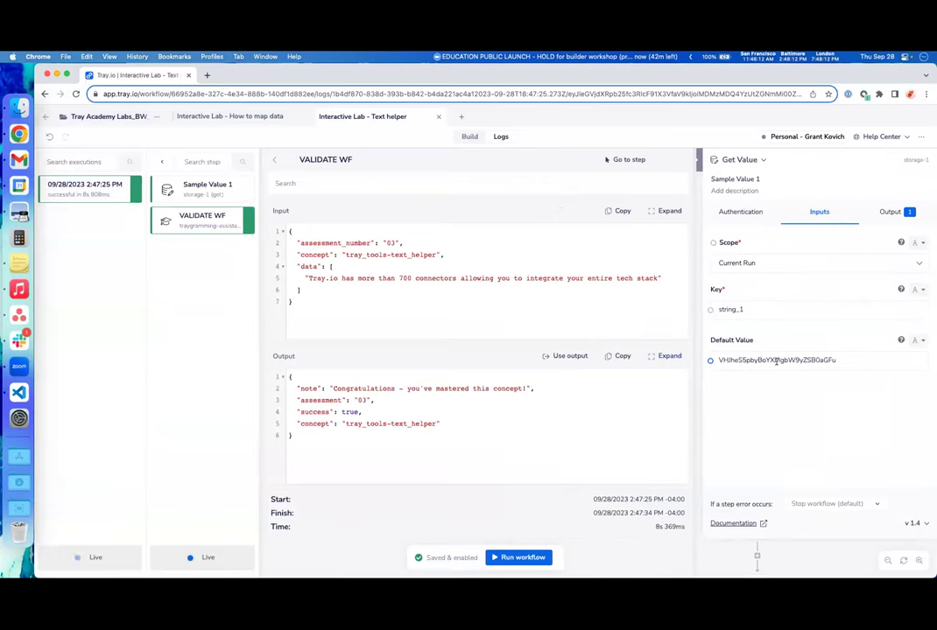
{"action": "left_click_drag", "start_coordinate": [696, 339], "coordinate": [585, 341]}
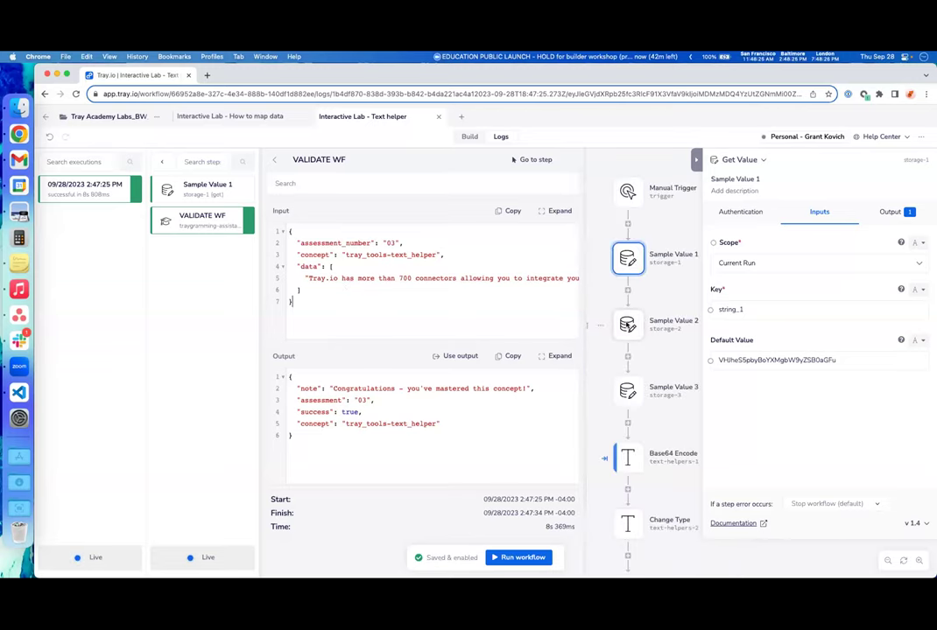
{"action": "left_click", "coordinate": [665, 322]}
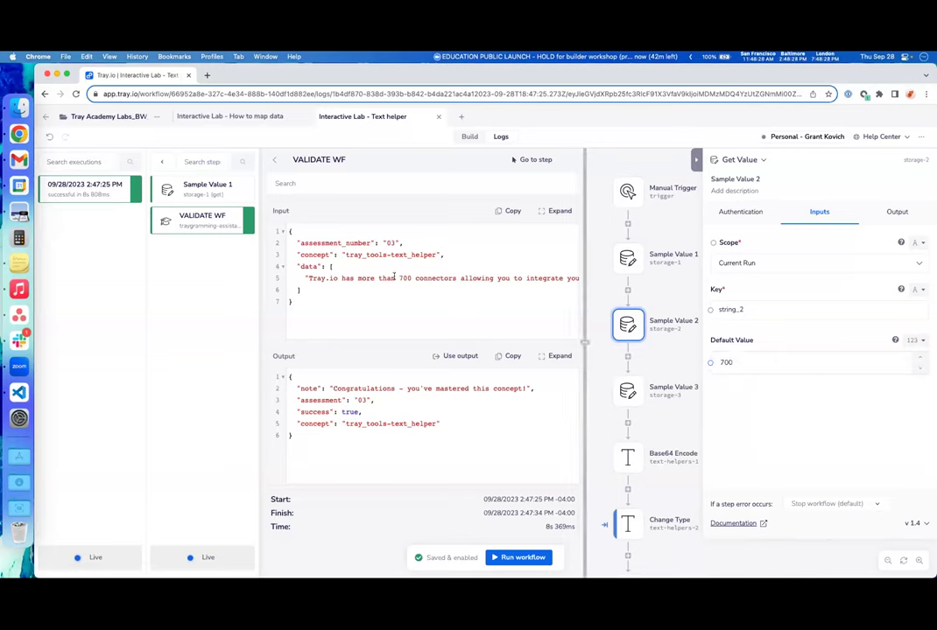
{"action": "left_click", "coordinate": [627, 391]}
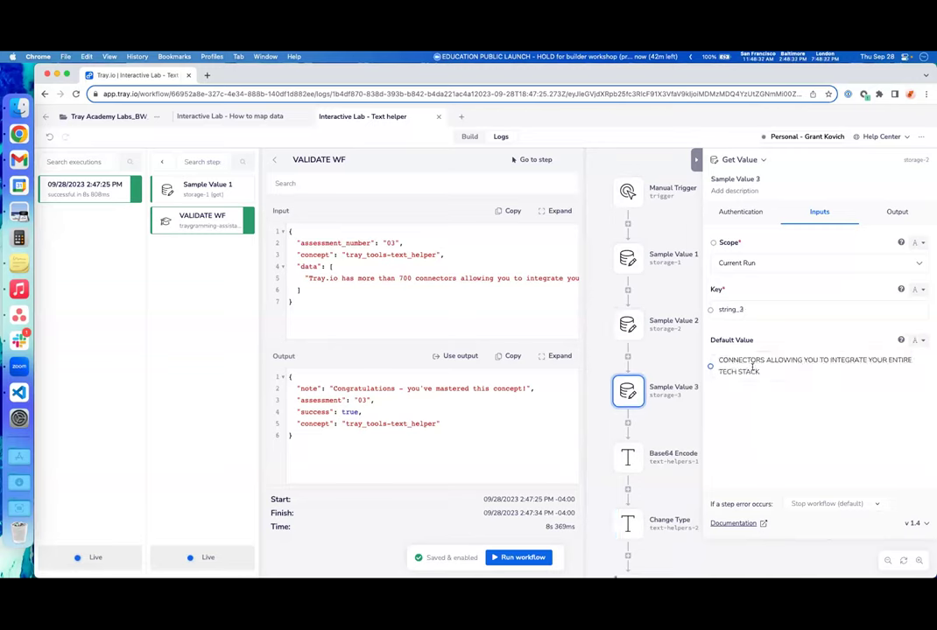
{"action": "scroll", "coordinate": [535, 305], "scroll_direction": "right", "scroll_amount": 5}
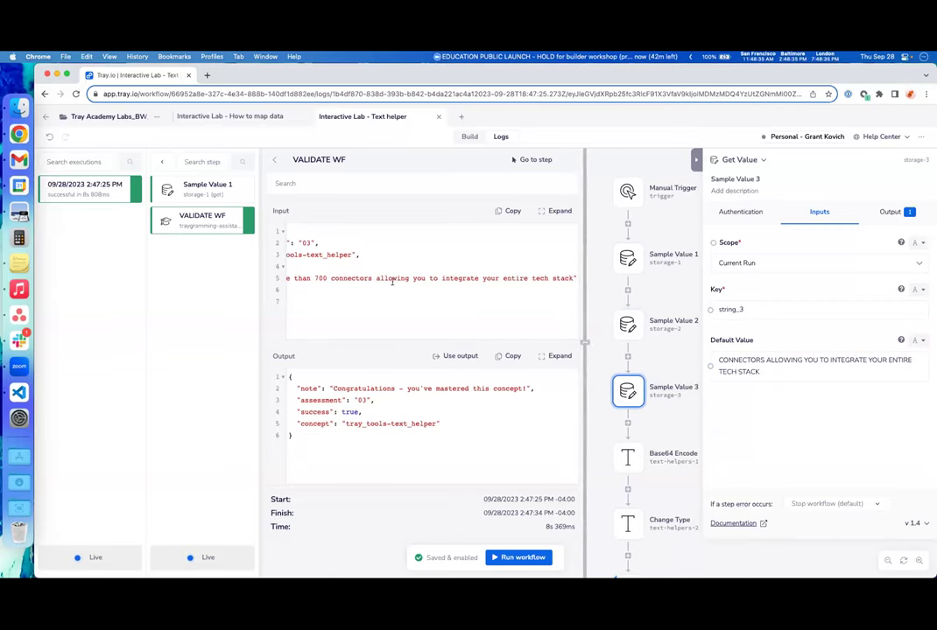
{"action": "scroll", "coordinate": [543, 282], "scroll_direction": "left", "scroll_amount": 5}
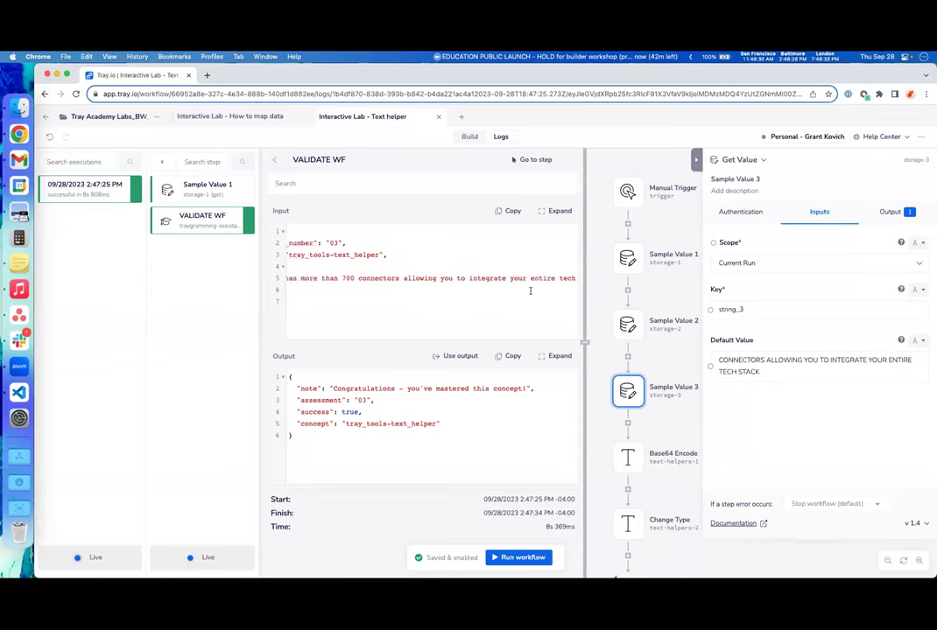
{"action": "left_click", "coordinate": [466, 136]}
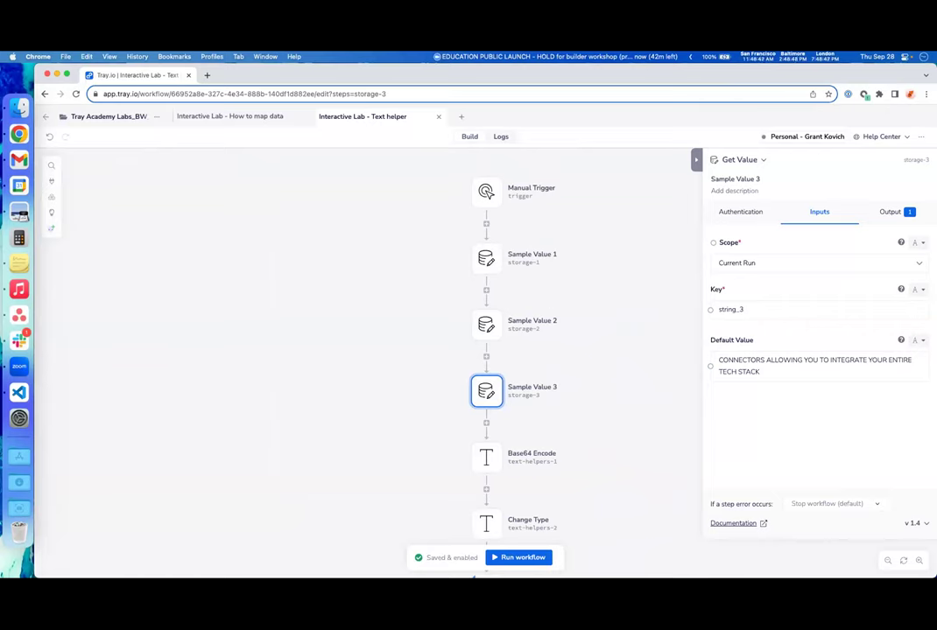
{"action": "scroll", "coordinate": [568, 342], "scroll_direction": "down", "scroll_amount": 3}
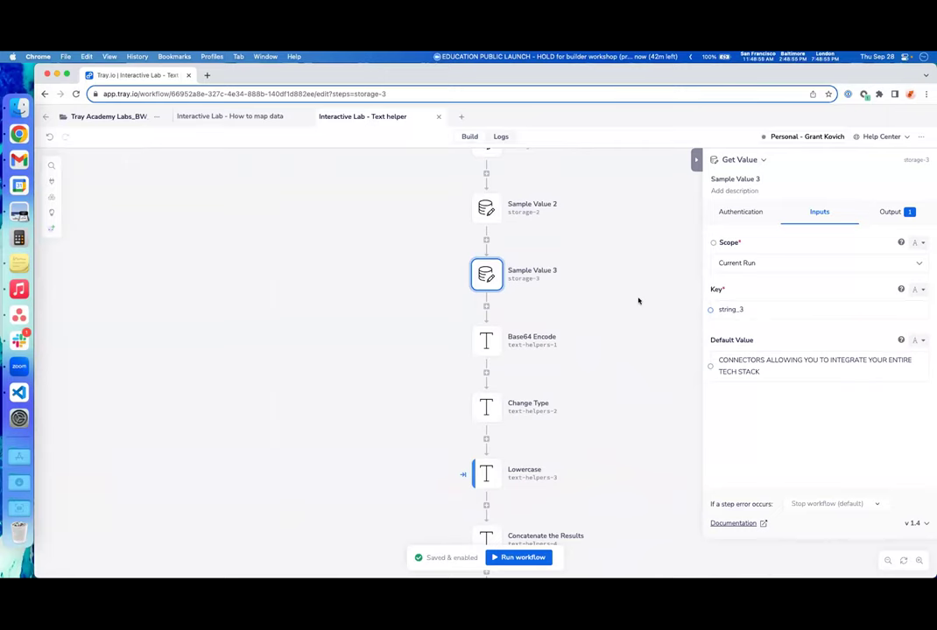
- Close the step panel and open Interactive Lab - Date & time helpers in a new workflow tab
{"action": "left_click", "coordinate": [638, 299]}
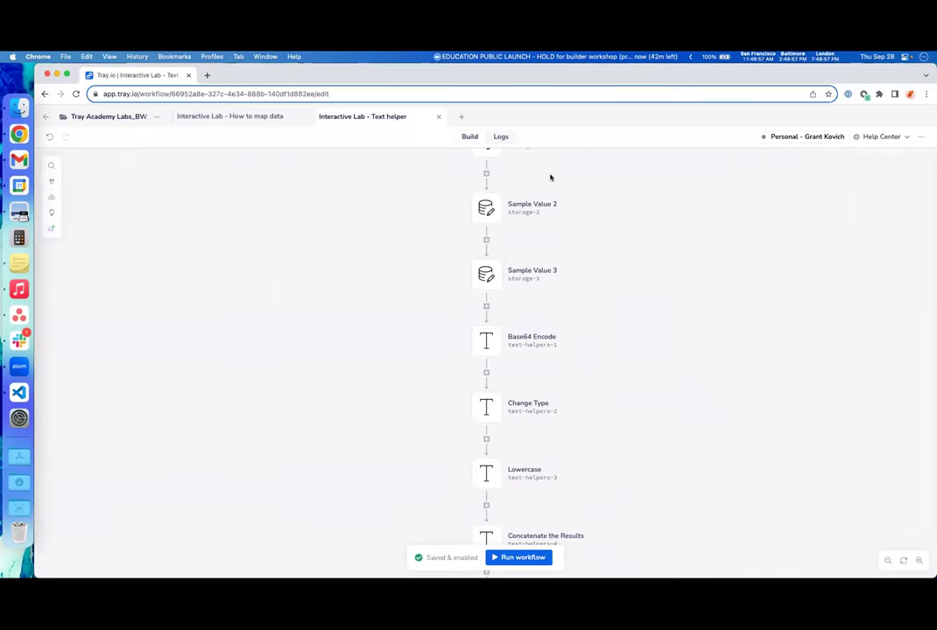
{"action": "left_click", "coordinate": [462, 117]}
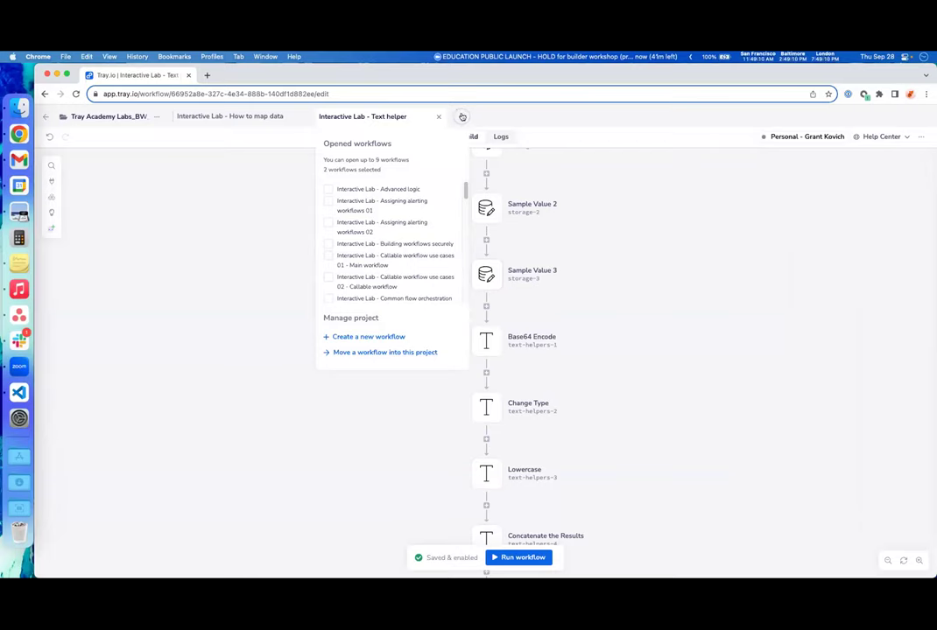
{"action": "scroll", "coordinate": [440, 248], "scroll_direction": "down", "scroll_amount": 3}
{"action": "scroll", "coordinate": [438, 244], "scroll_direction": "down", "scroll_amount": 2}
{"action": "left_click", "coordinate": [426, 228]}
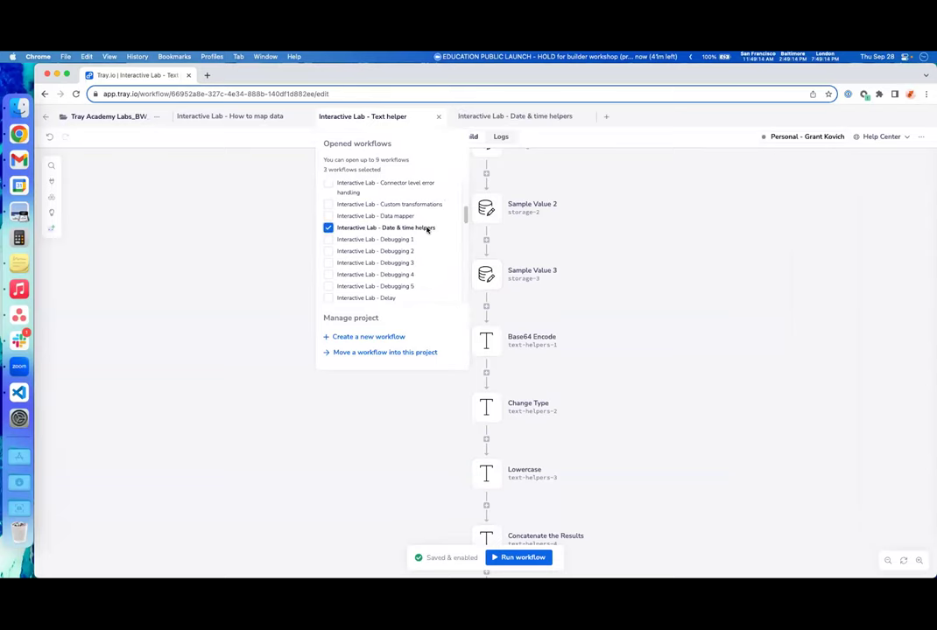
{"action": "left_click", "coordinate": [519, 119]}
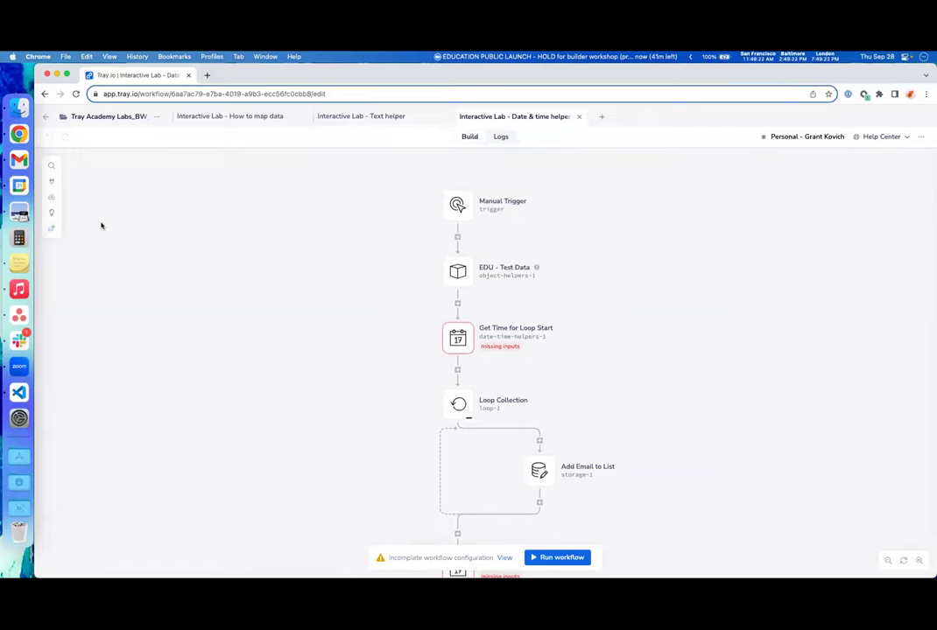
- Open the Workflow info panel showing the lab's task instructions
{"action": "left_click", "coordinate": [52, 214]}
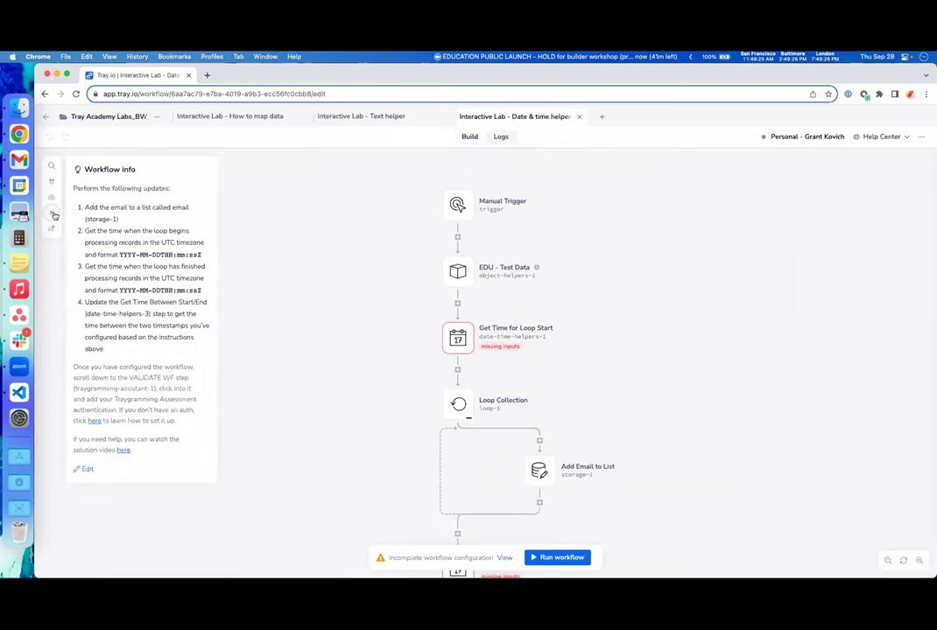
{"action": "left_click", "coordinate": [52, 214]}
{"action": "left_click", "coordinate": [52, 215]}
- Scroll through the workflow steps and open the Loop Collection step's Loop List settings
{"action": "mouse_move", "coordinate": [537, 269]}
{"action": "scroll", "coordinate": [460, 336], "scroll_direction": "down", "scroll_amount": 1}
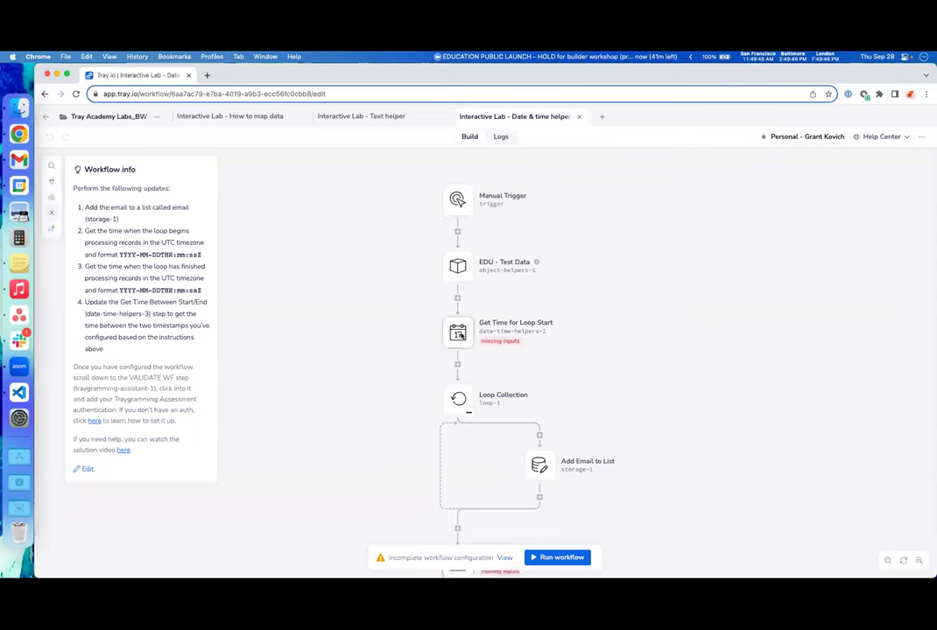
{"action": "scroll", "coordinate": [460, 336], "scroll_direction": "down", "scroll_amount": 5}
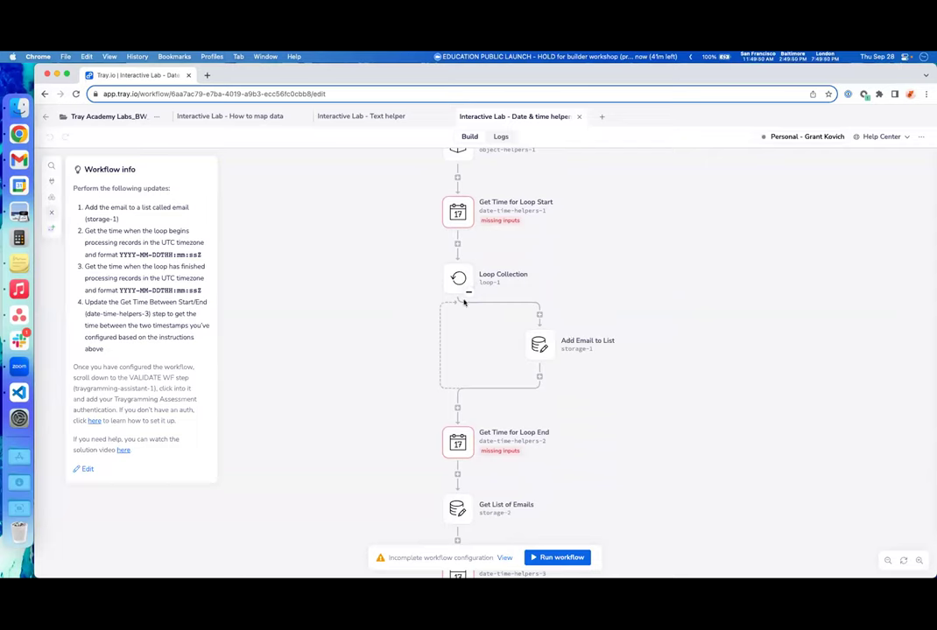
{"action": "scroll", "coordinate": [521, 366], "scroll_direction": "down", "scroll_amount": 5}
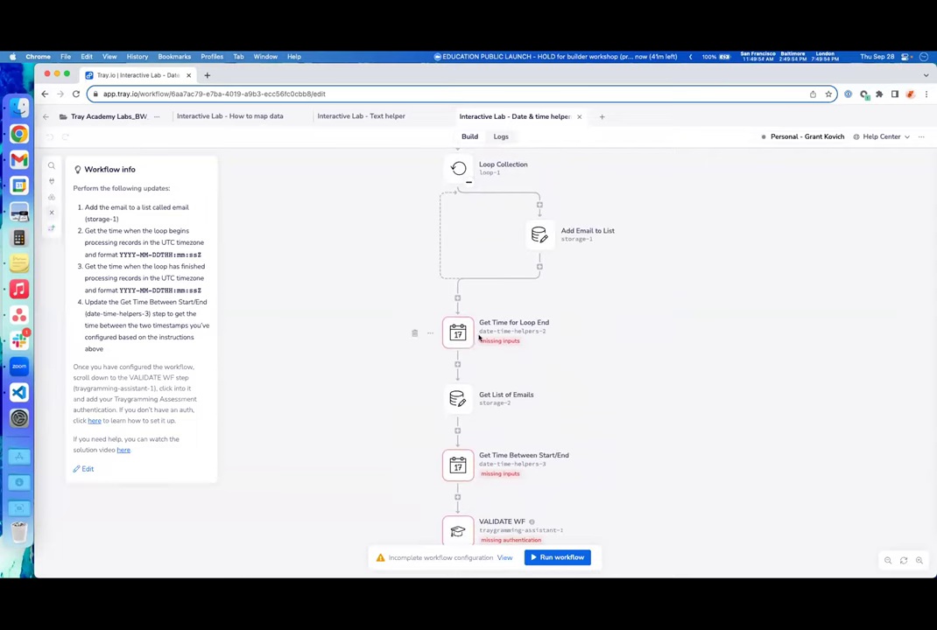
{"action": "scroll", "coordinate": [475, 338], "scroll_direction": "down", "scroll_amount": 1}
{"action": "scroll", "coordinate": [475, 338], "scroll_direction": "down", "scroll_amount": 1}
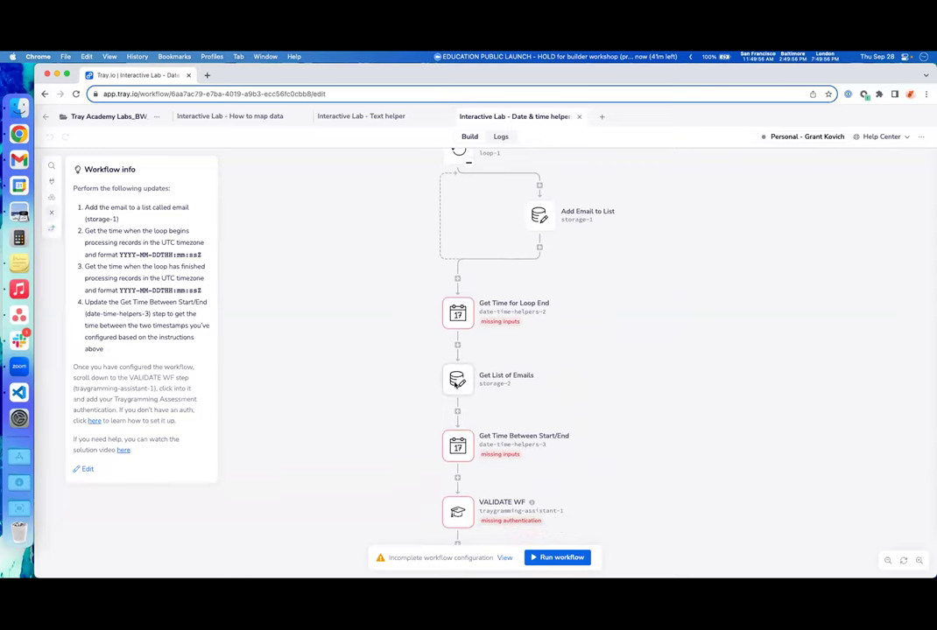
{"action": "scroll", "coordinate": [460, 379], "scroll_direction": "down", "scroll_amount": 3}
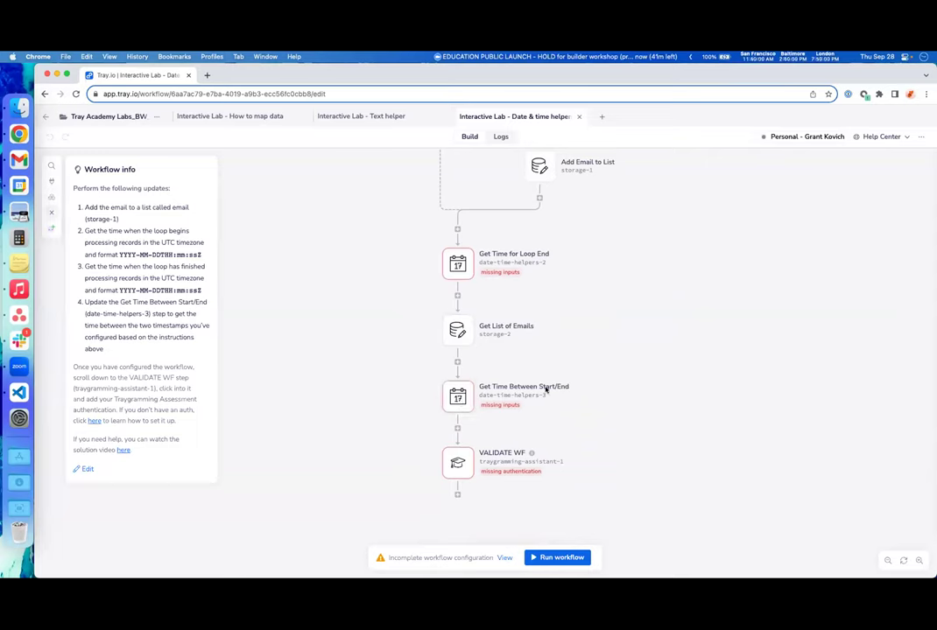
{"action": "scroll", "coordinate": [422, 368], "scroll_direction": "up", "scroll_amount": 12}
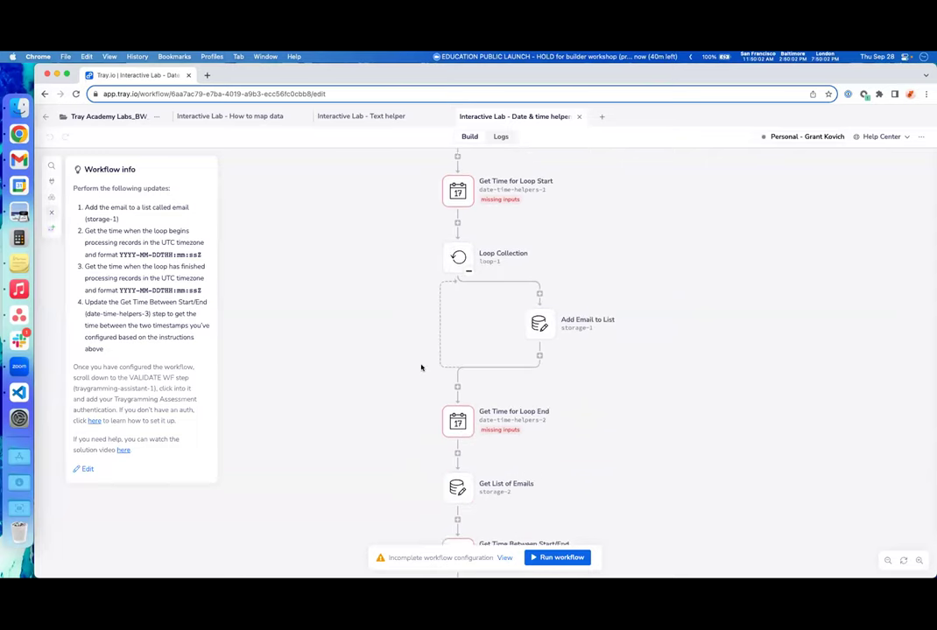
{"action": "scroll", "coordinate": [421, 367], "scroll_direction": "up", "scroll_amount": 4}
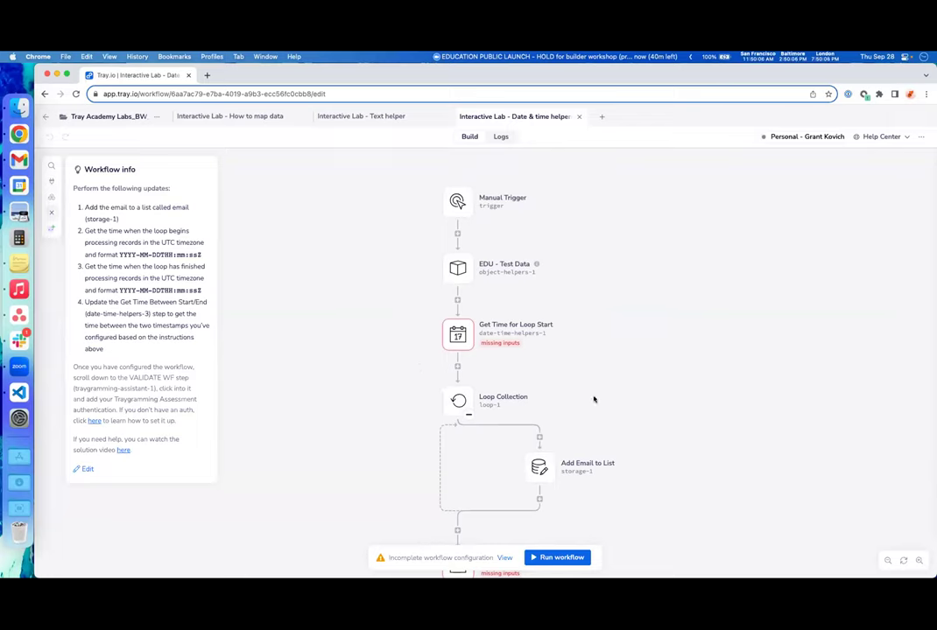
{"action": "mouse_move", "coordinate": [458, 340]}
{"action": "scroll", "coordinate": [464, 345], "scroll_direction": "down", "scroll_amount": 2}
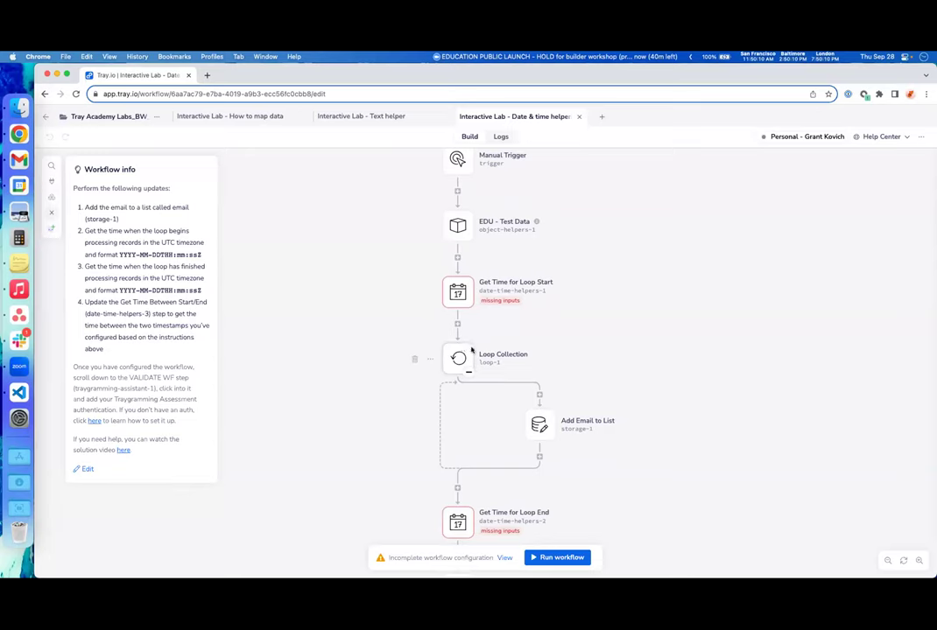
{"action": "left_click", "coordinate": [460, 358]}
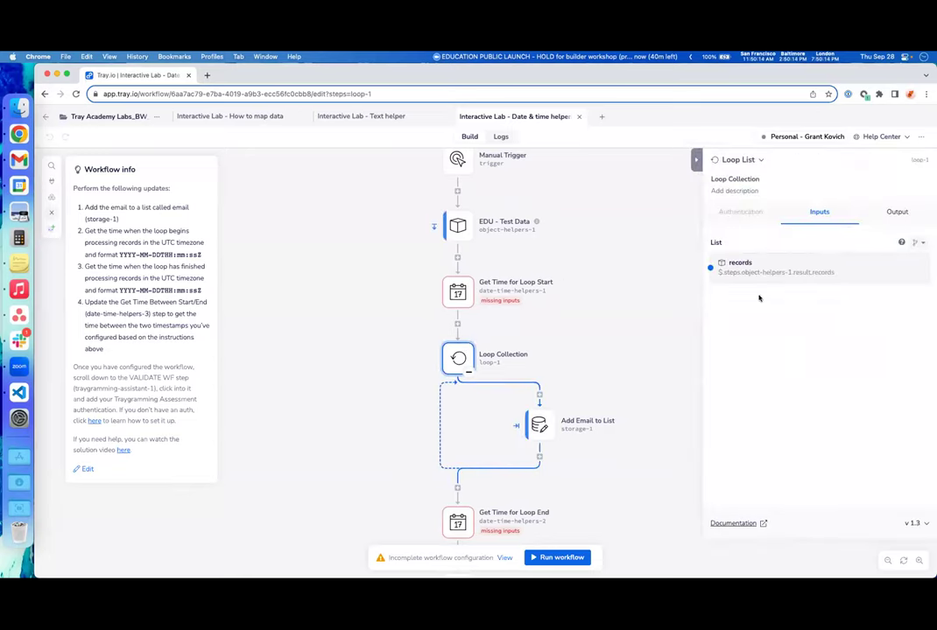
- Review the EDU - Test Data and Get Time for Loop End settings, then open Get Time for Loop Start
{"action": "left_click", "coordinate": [467, 230]}
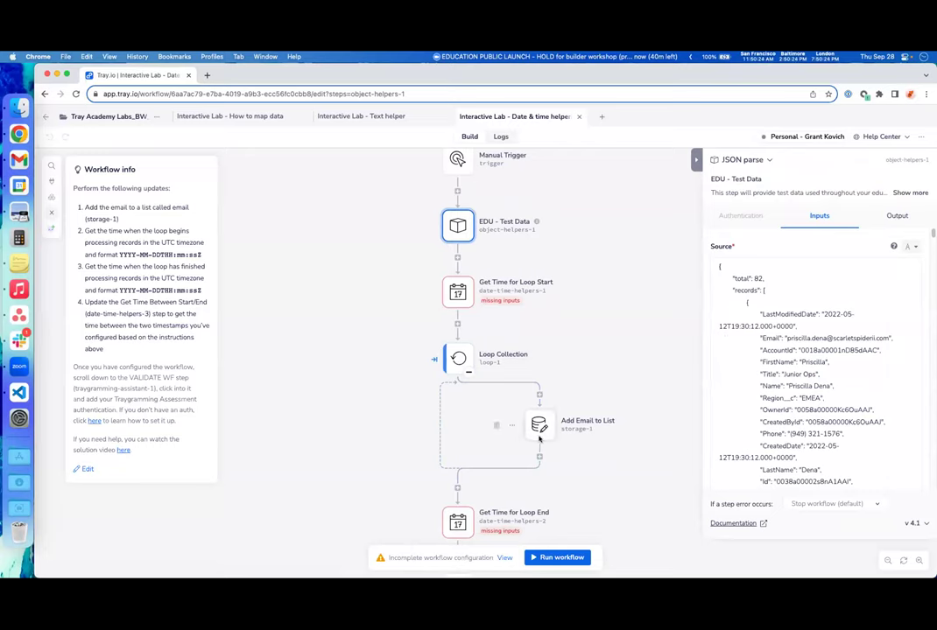
{"action": "scroll", "coordinate": [442, 354], "scroll_direction": "down", "scroll_amount": 2}
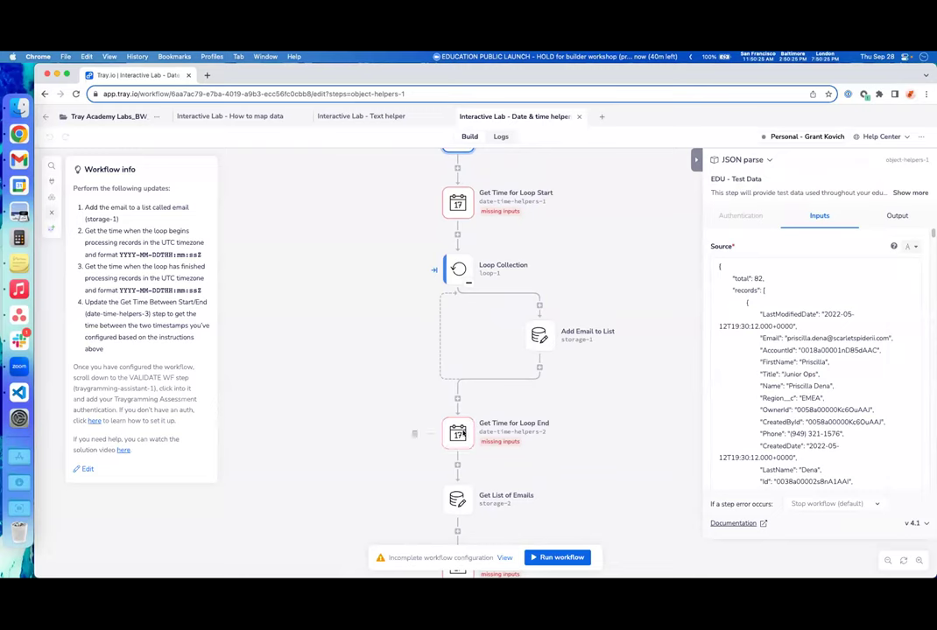
{"action": "left_click", "coordinate": [457, 433]}
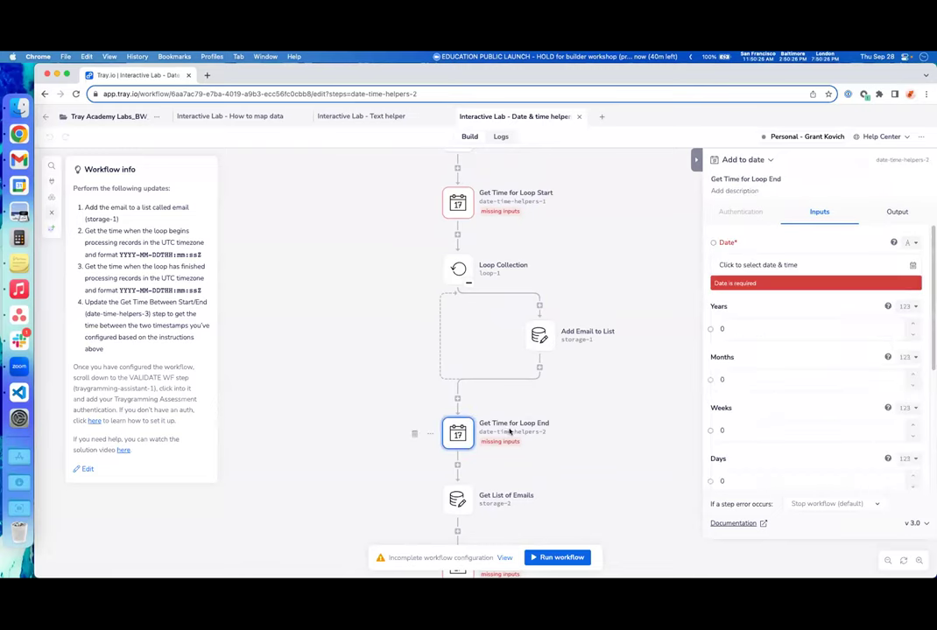
{"action": "scroll", "coordinate": [509, 431], "scroll_direction": "down", "scroll_amount": 3}
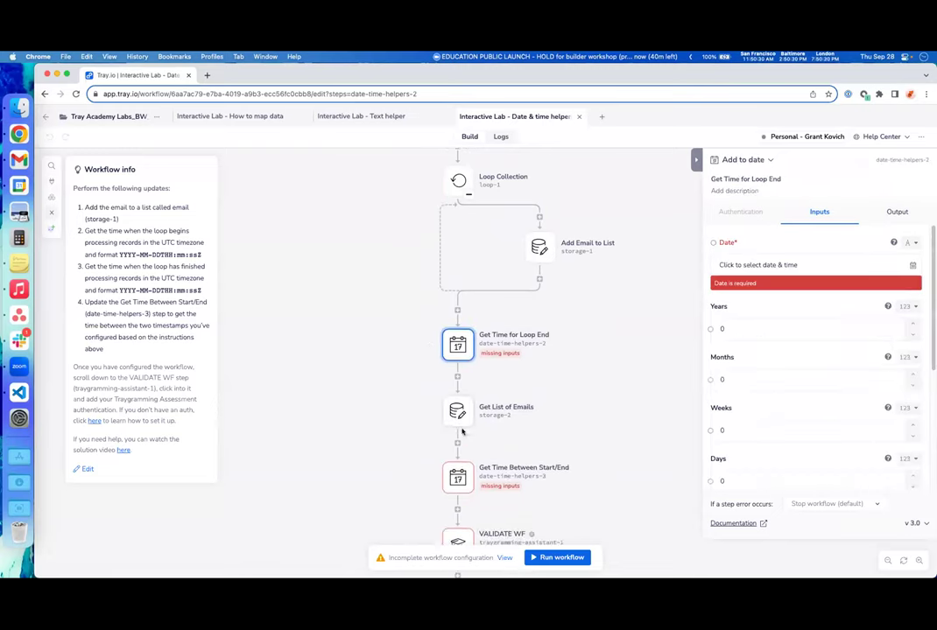
{"action": "scroll", "coordinate": [462, 431], "scroll_direction": "down", "scroll_amount": 2}
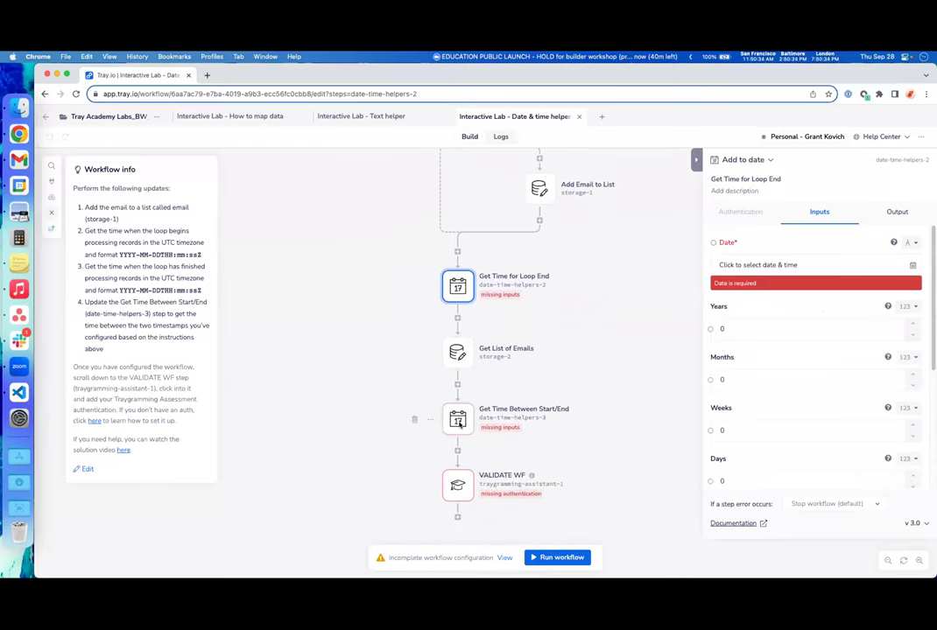
{"action": "scroll", "coordinate": [460, 427], "scroll_direction": "down", "scroll_amount": 1}
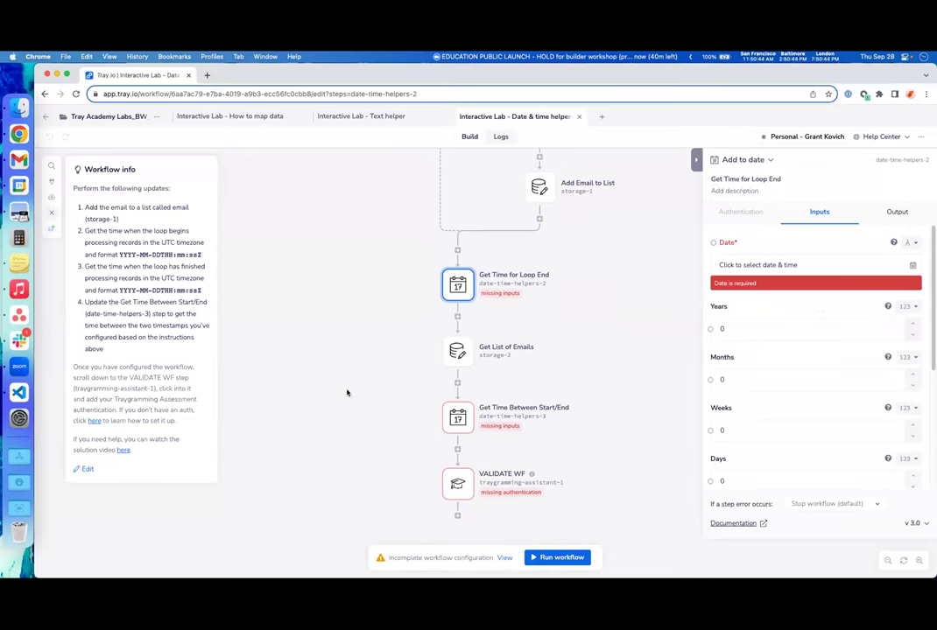
{"action": "scroll", "coordinate": [357, 395], "scroll_direction": "up", "scroll_amount": 10}
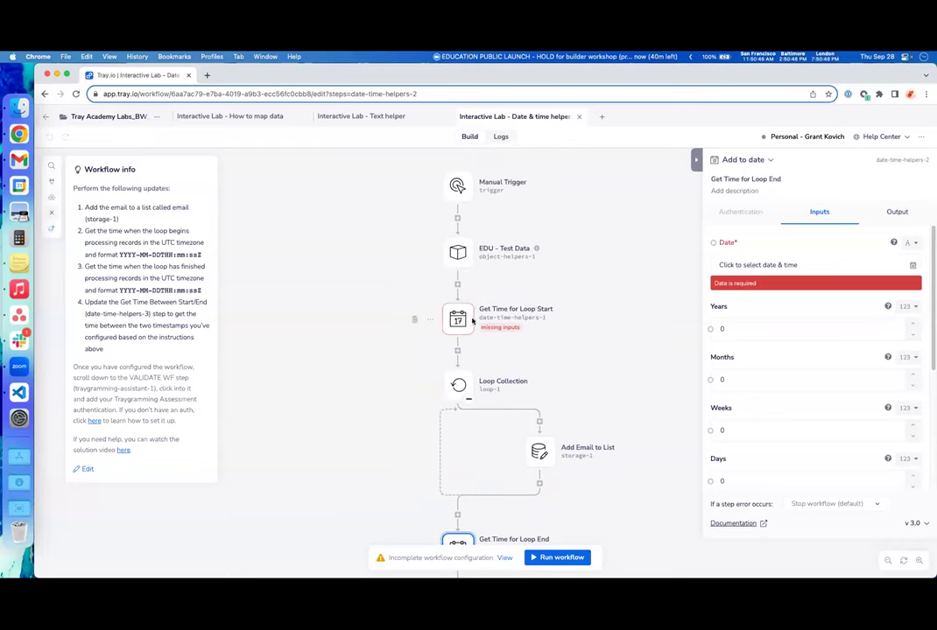
{"action": "left_click", "coordinate": [465, 318]}
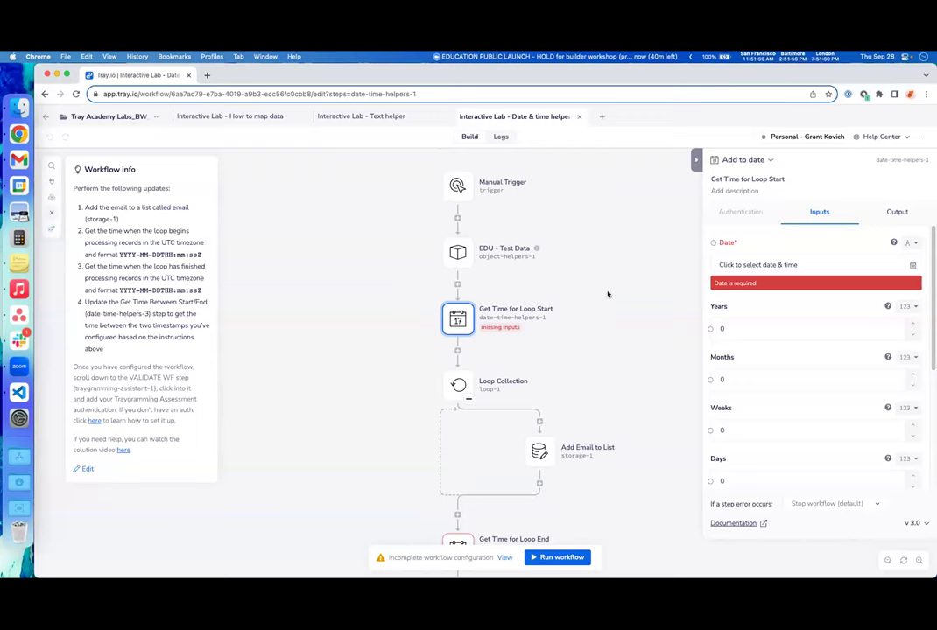
- Make Get Time for Loop Start get the current timestamp in UTC, formatted YYYY-MM-DDTHH:mm:ssZ
{"action": "left_click", "coordinate": [767, 161]}
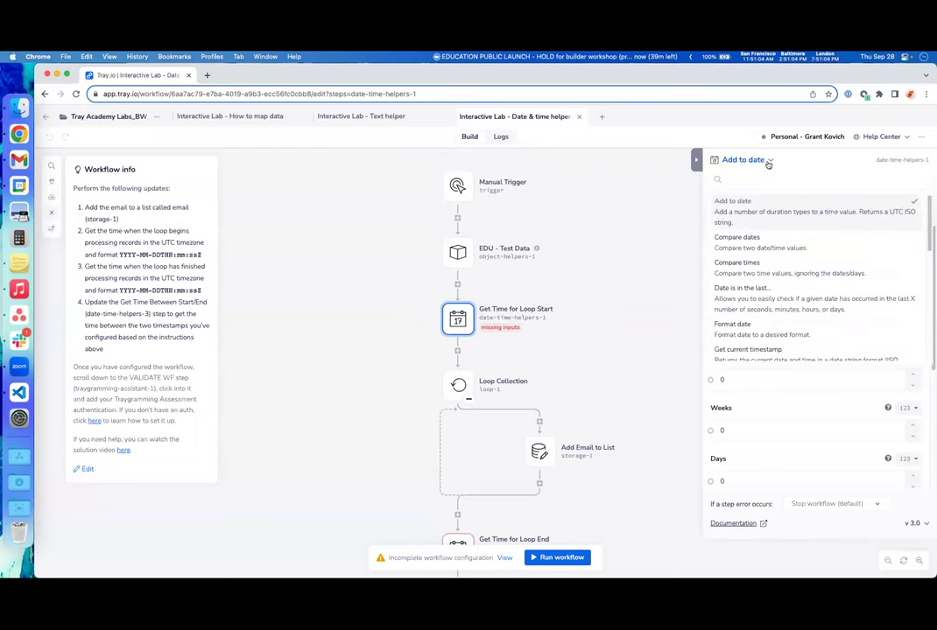
{"action": "scroll", "coordinate": [786, 225], "scroll_direction": "down", "scroll_amount": 1}
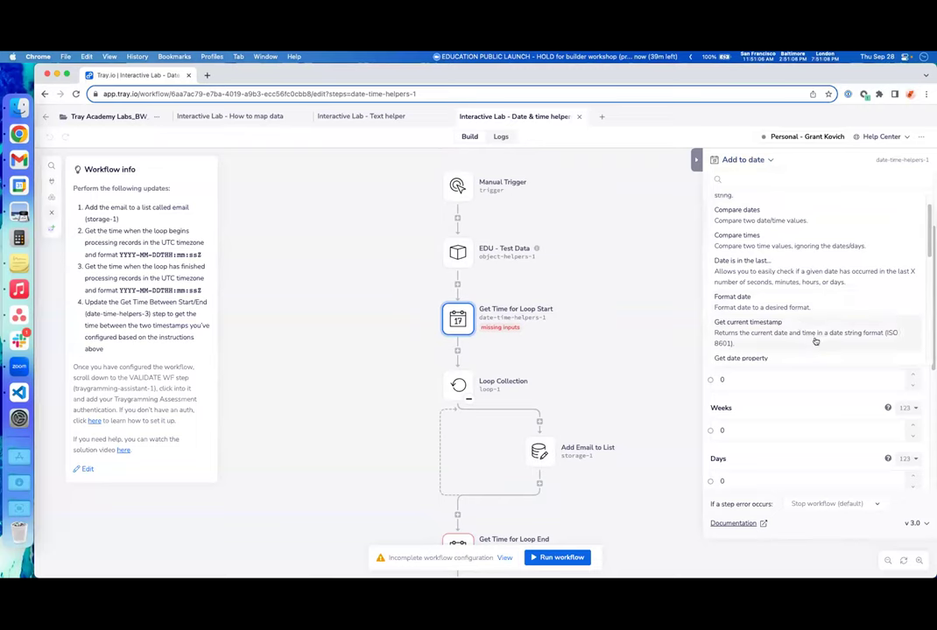
{"action": "left_click", "coordinate": [815, 340]}
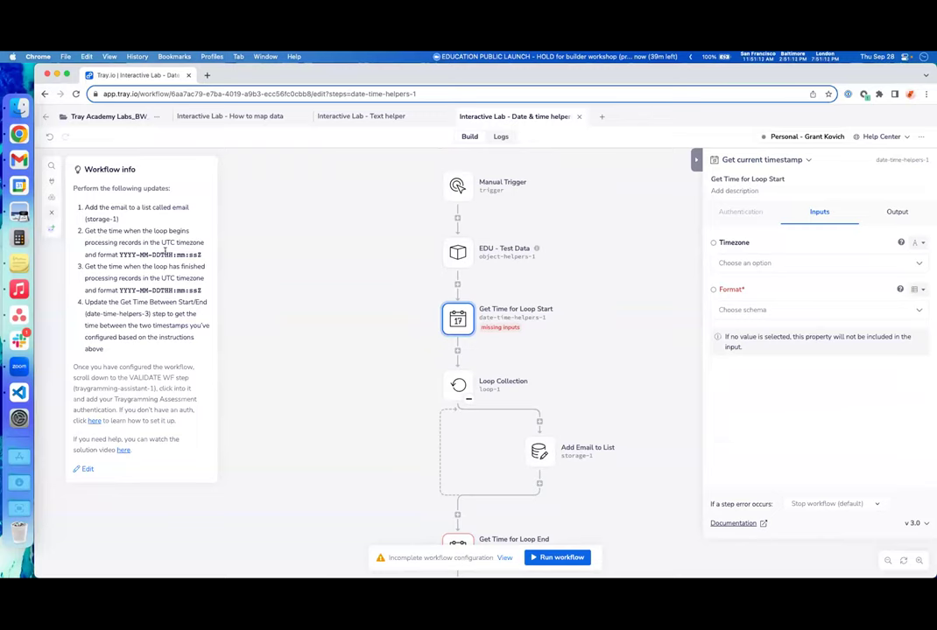
{"action": "left_click", "coordinate": [799, 264]}
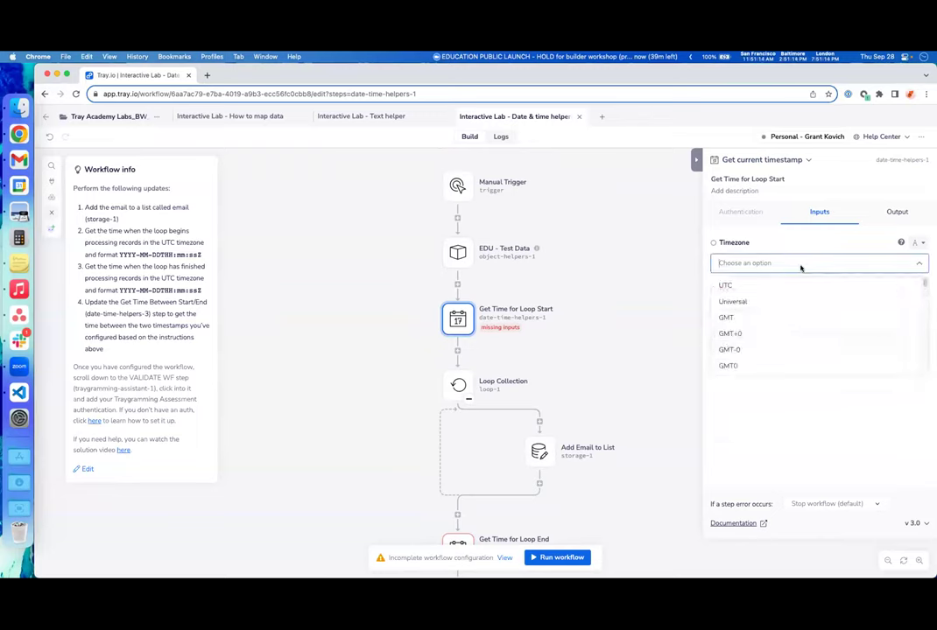
{"action": "left_click", "coordinate": [796, 289]}
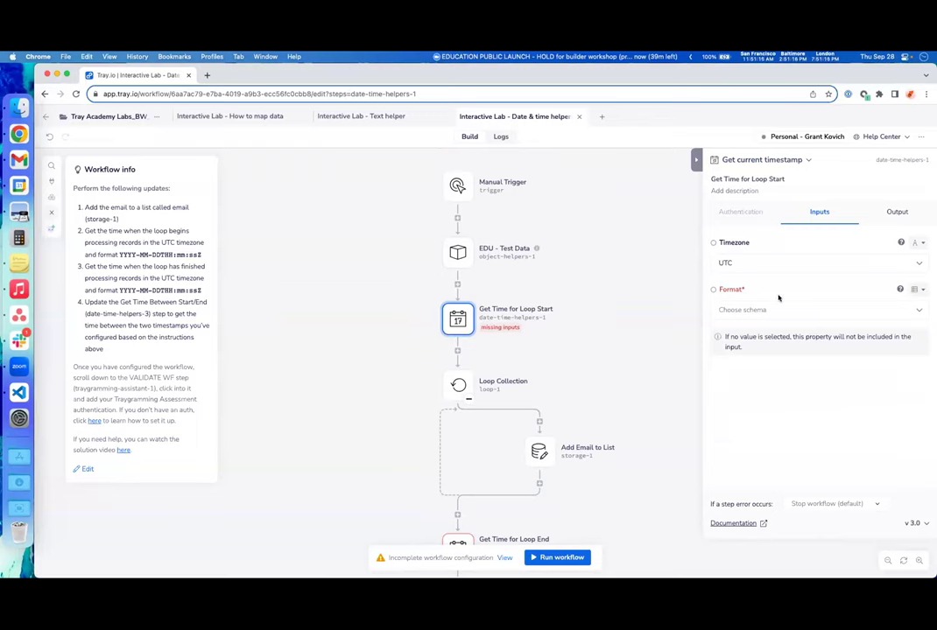
{"action": "left_click", "coordinate": [782, 311]}
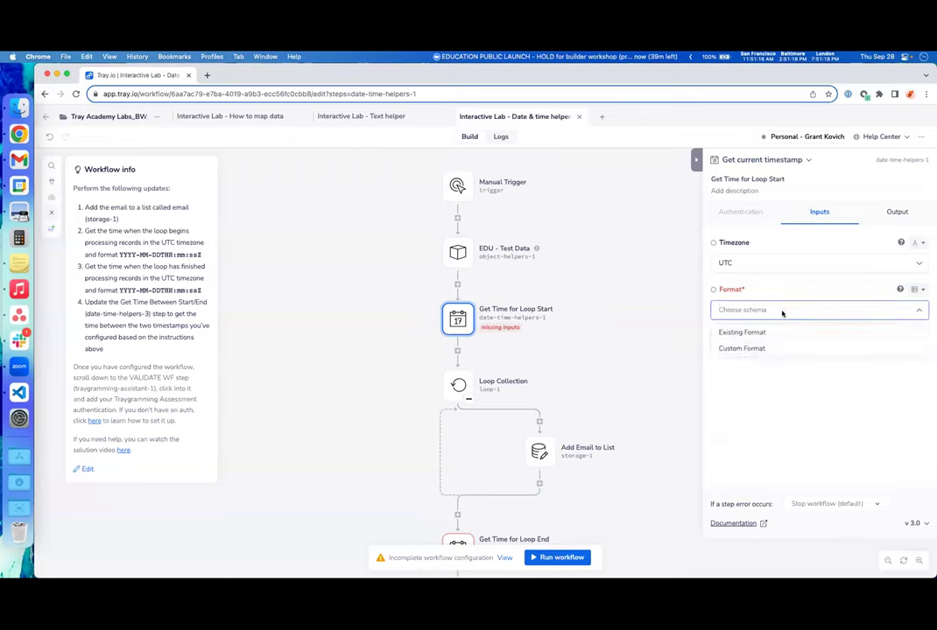
{"action": "left_click", "coordinate": [775, 332]}
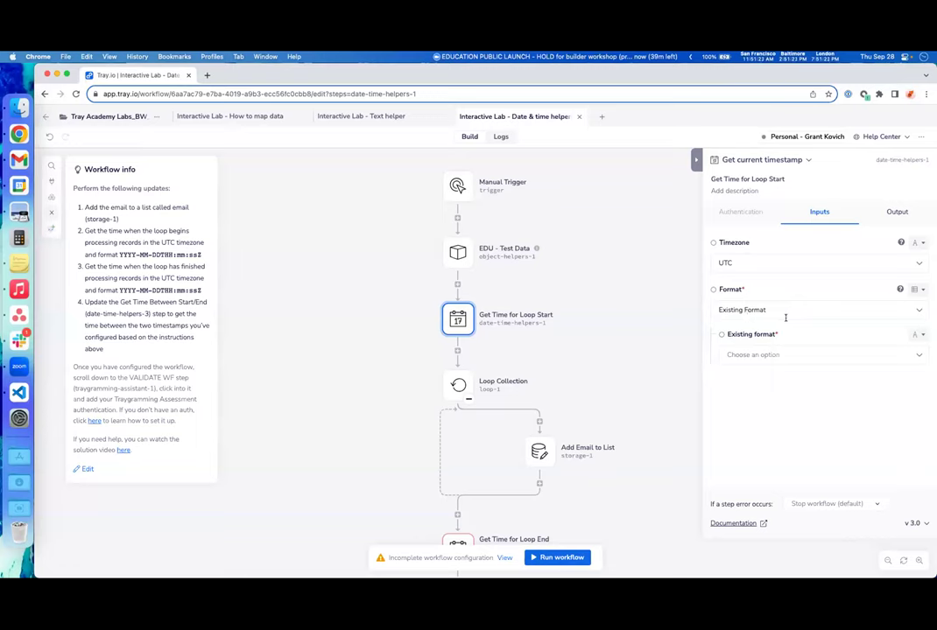
{"action": "left_click", "coordinate": [800, 356]}
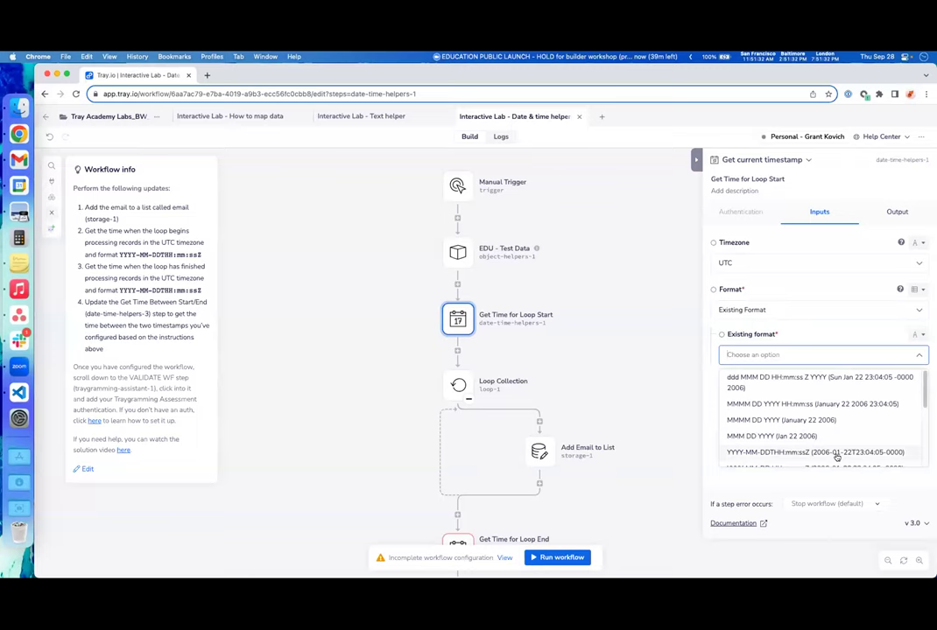
{"action": "left_click", "coordinate": [836, 453]}
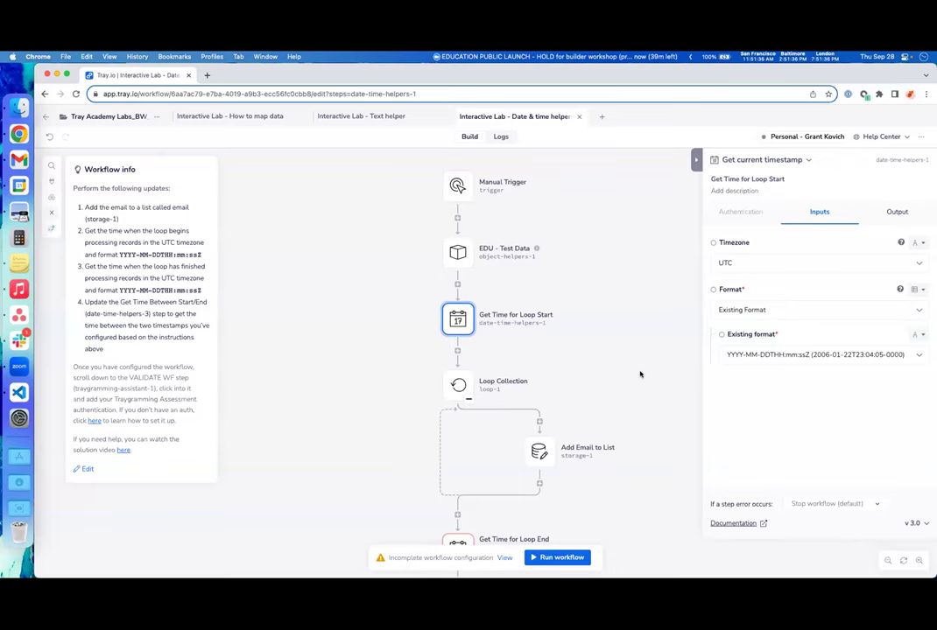
{"action": "left_click", "coordinate": [639, 375]}
{"action": "scroll", "coordinate": [642, 387], "scroll_direction": "down", "scroll_amount": 4}
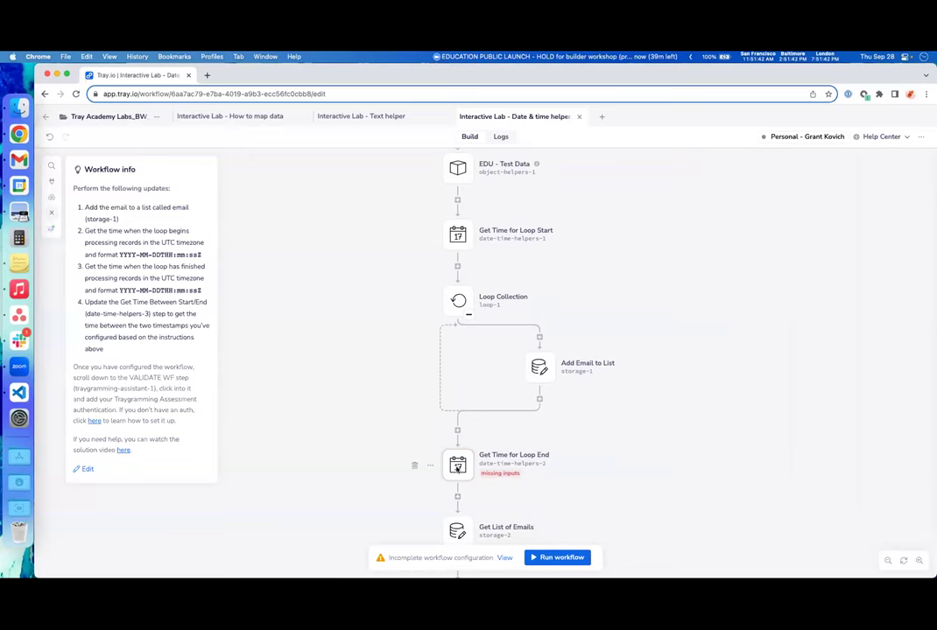
{"action": "left_click", "coordinate": [457, 467]}
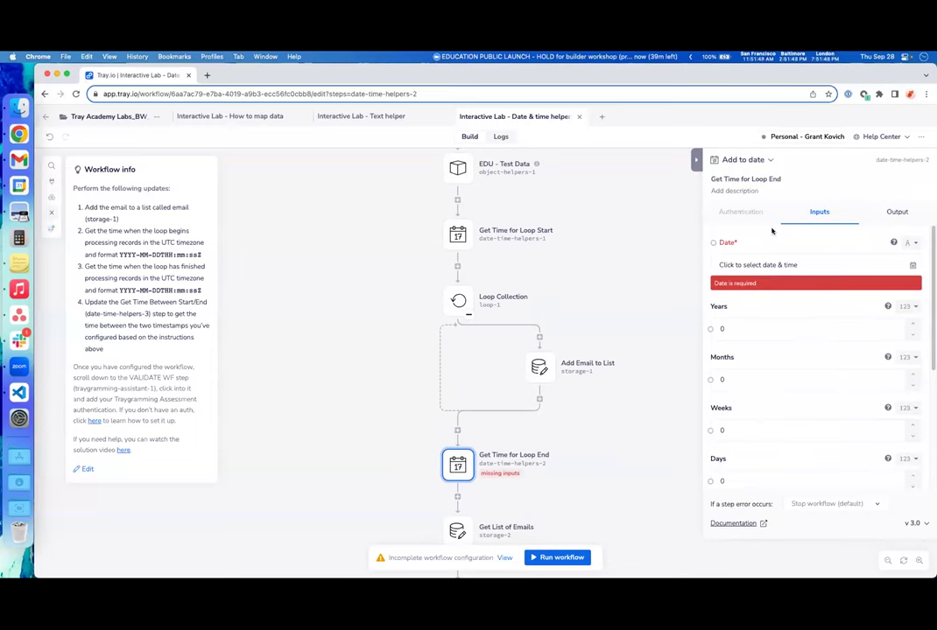
- Set Get Time for Loop End to Get current timestamp, timezone UTC, existing format YYYY-MM-DDTHH:mm:ssZ
{"action": "left_click", "coordinate": [766, 160]}
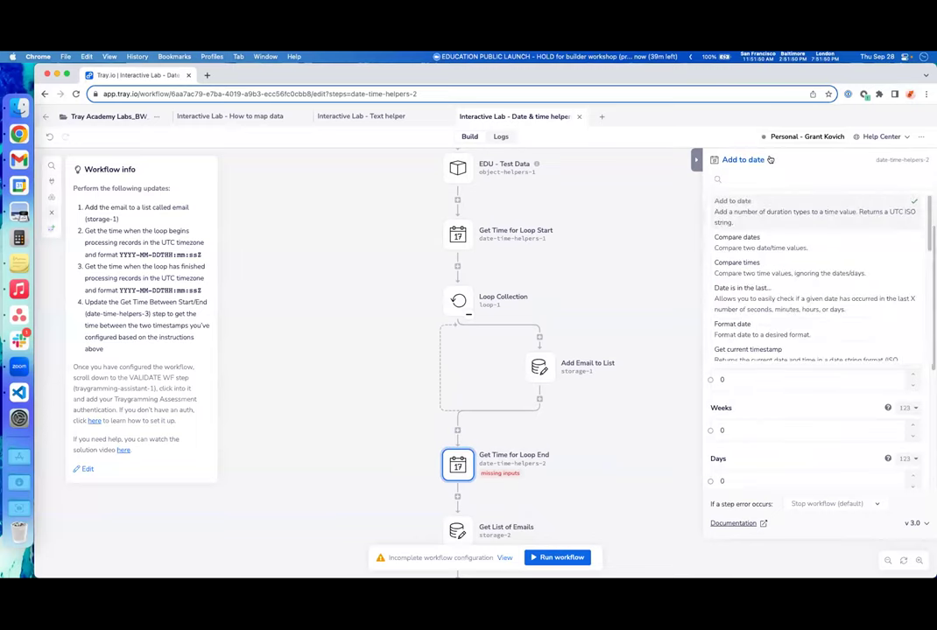
{"action": "scroll", "coordinate": [784, 254], "scroll_direction": "down", "scroll_amount": 2}
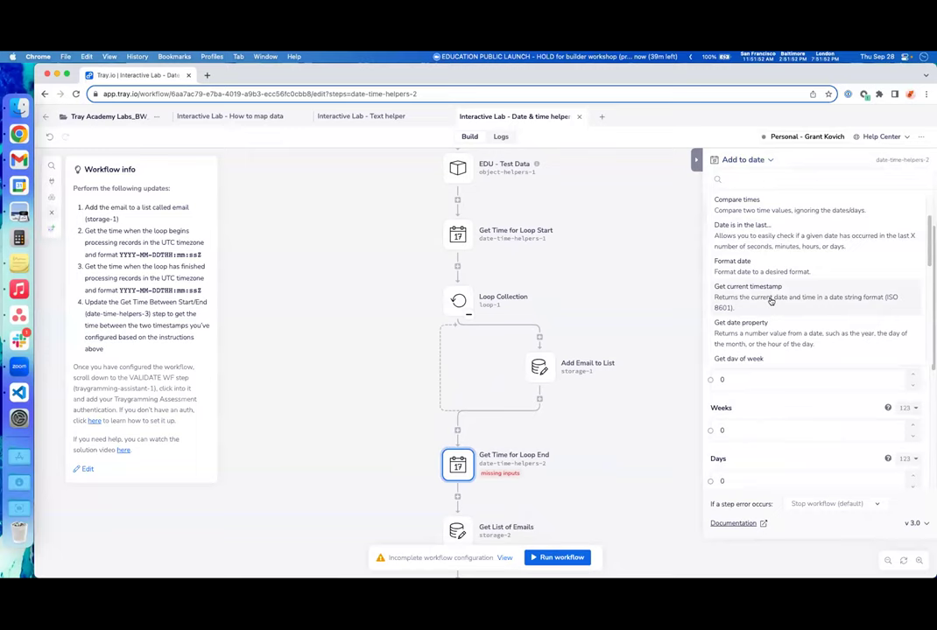
{"action": "left_click", "coordinate": [770, 297]}
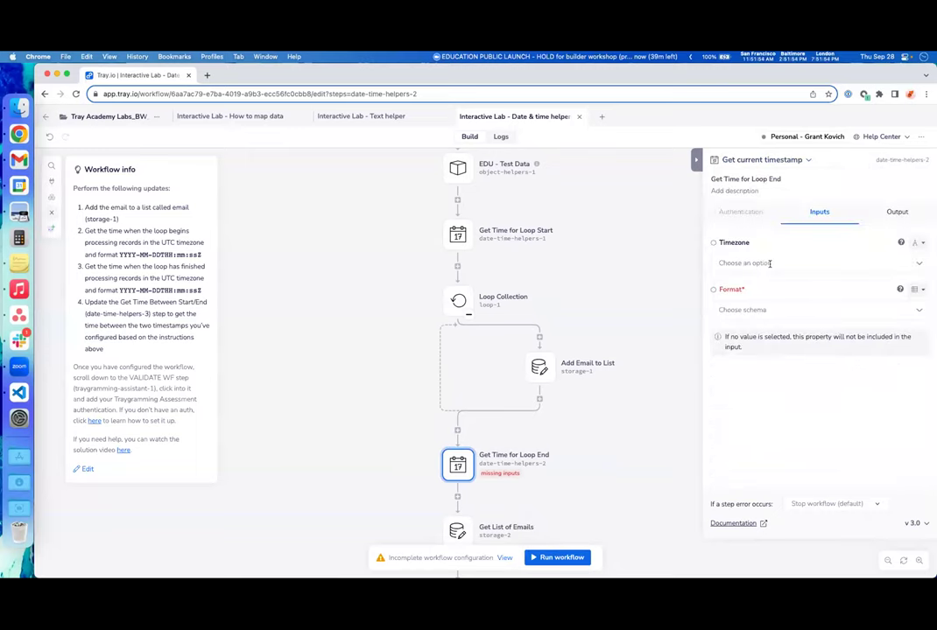
{"action": "left_click", "coordinate": [770, 263]}
{"action": "left_click", "coordinate": [766, 286]}
{"action": "left_click", "coordinate": [766, 309]}
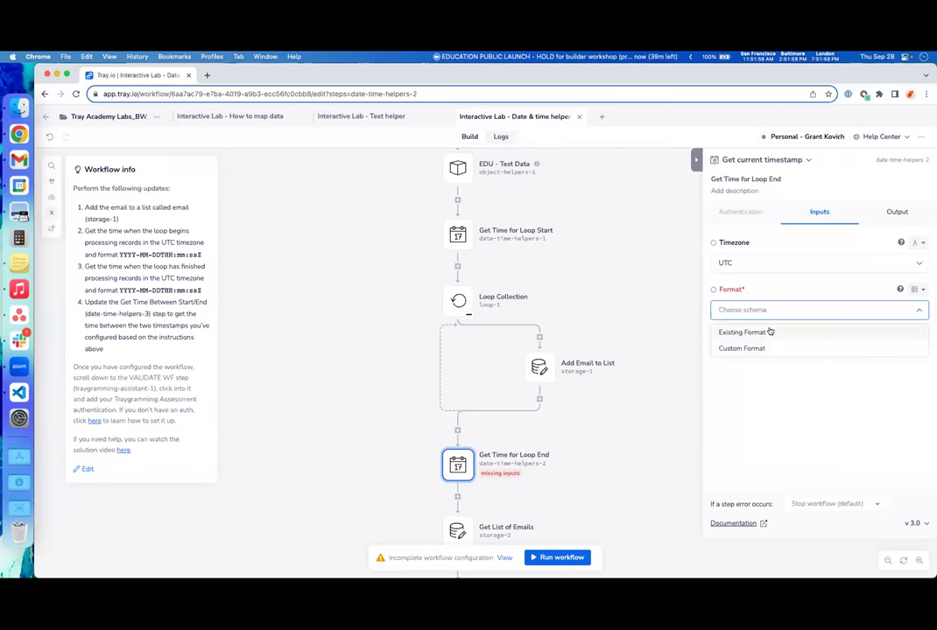
{"action": "left_click", "coordinate": [770, 331]}
{"action": "left_click", "coordinate": [754, 355]}
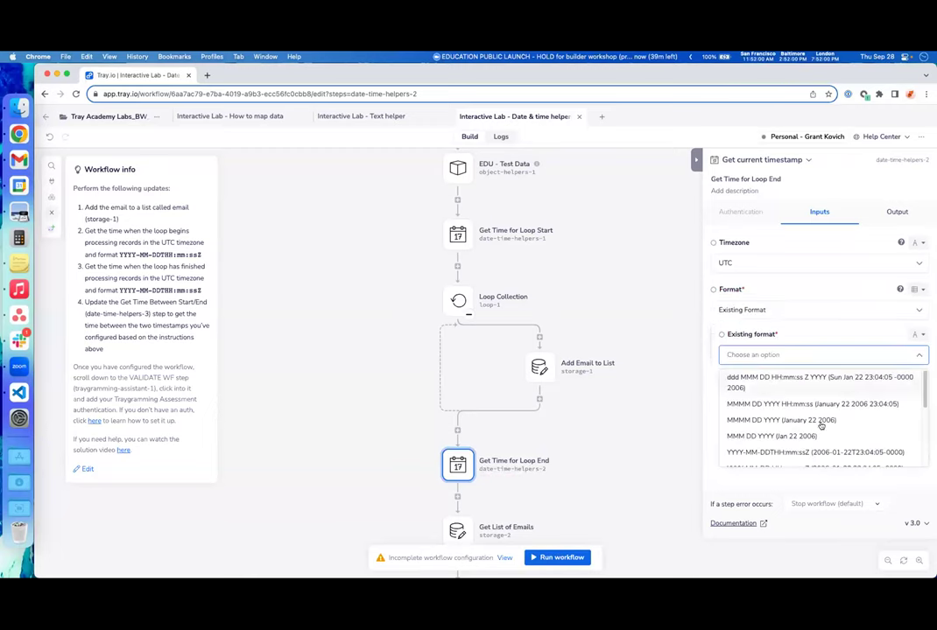
{"action": "left_click", "coordinate": [908, 455]}
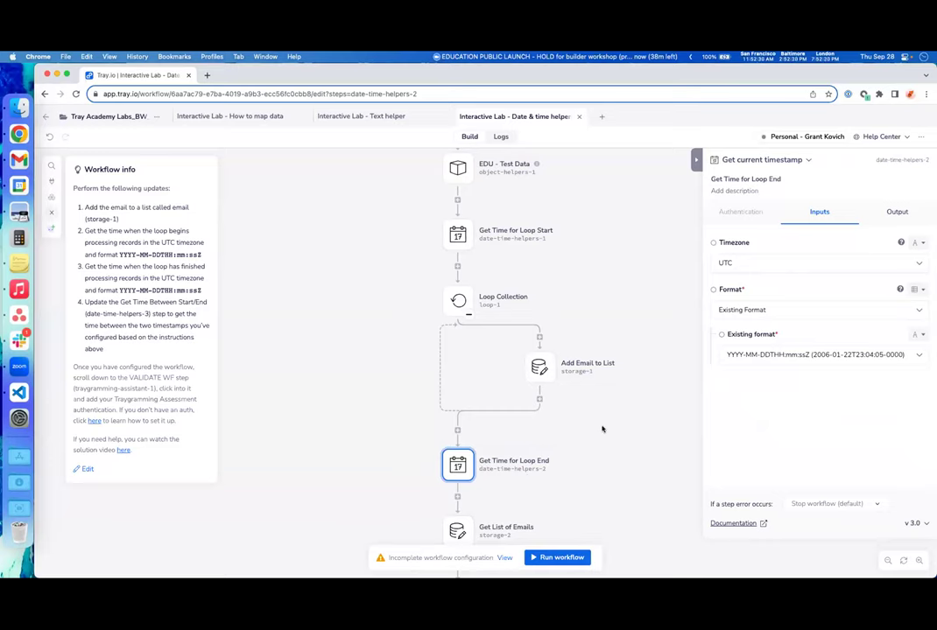
{"action": "scroll", "coordinate": [627, 431], "scroll_direction": "down", "scroll_amount": 2}
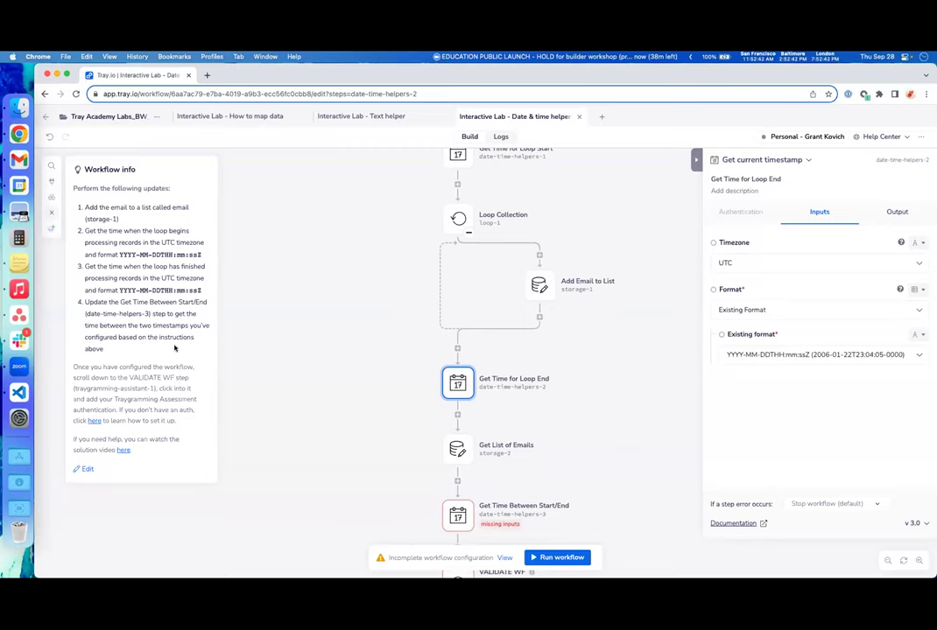
- Map Get Time Between Start/End's Start date to the Get Time for Loop Start result
{"action": "scroll", "coordinate": [302, 381], "scroll_direction": "down", "scroll_amount": 2}
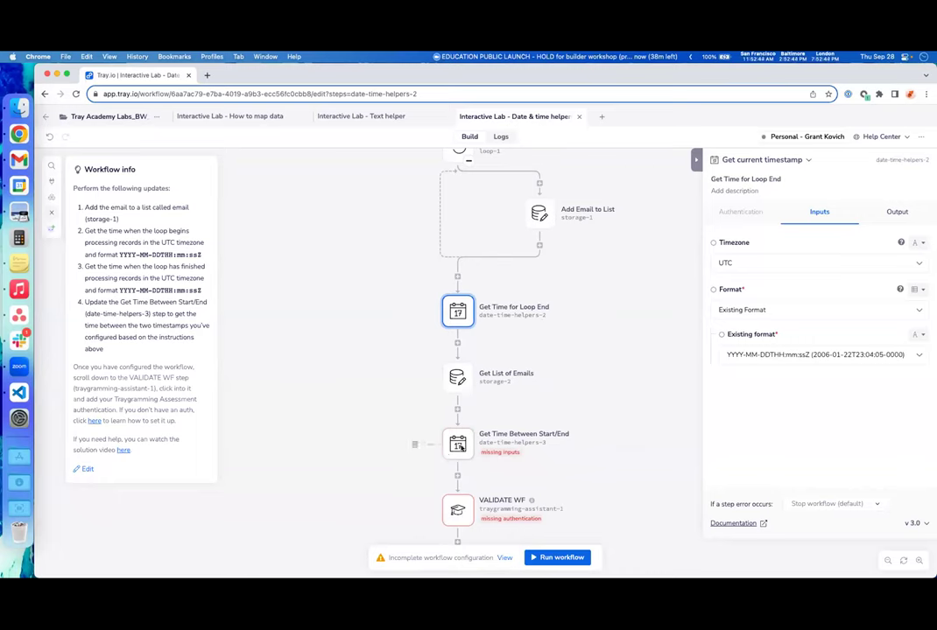
{"action": "left_click", "coordinate": [461, 447]}
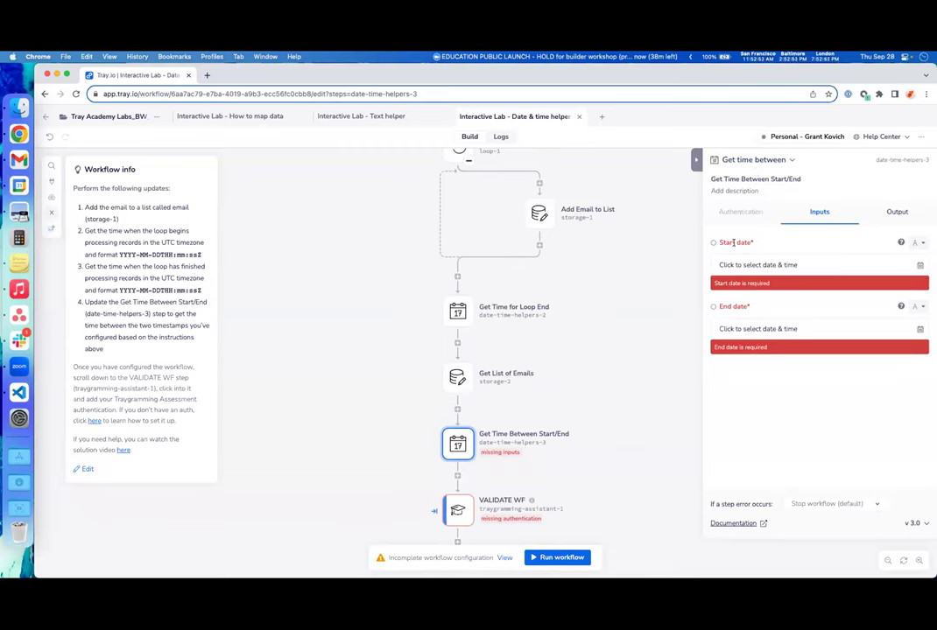
{"action": "scroll", "coordinate": [617, 349], "scroll_direction": "up", "scroll_amount": 3}
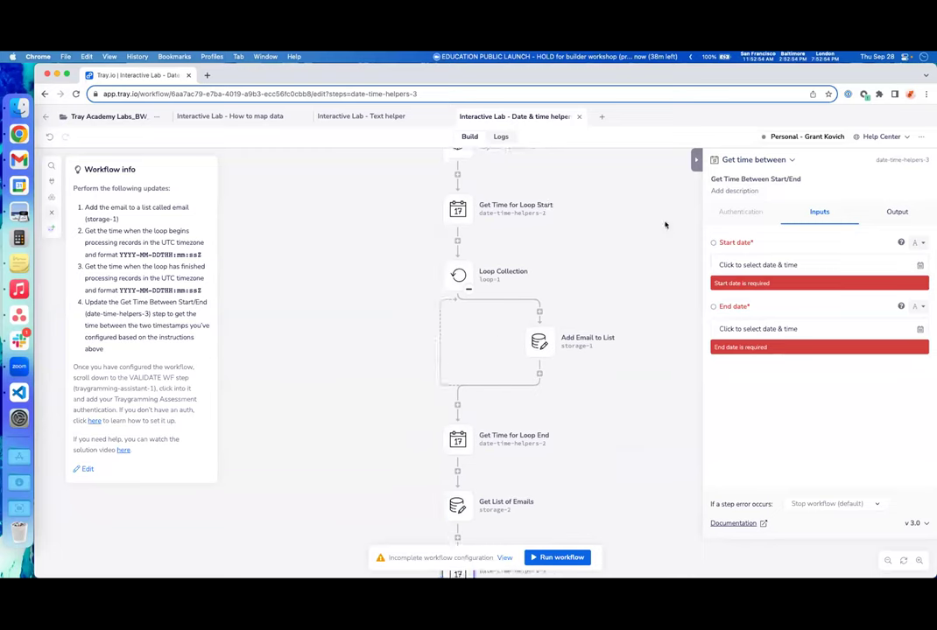
{"action": "left_click_drag", "start_coordinate": [713, 243], "coordinate": [501, 222]}
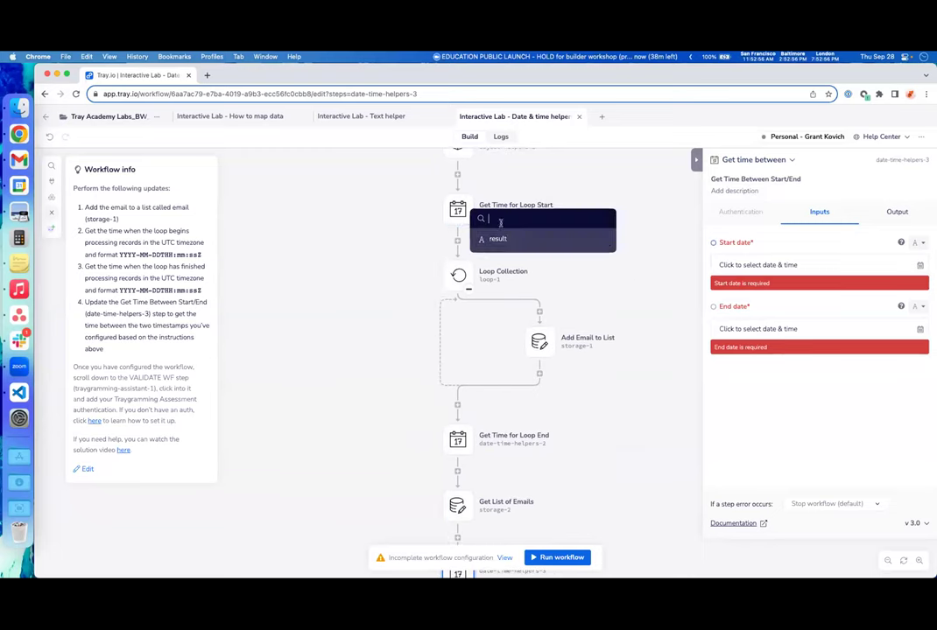
{"action": "left_click", "coordinate": [526, 240]}
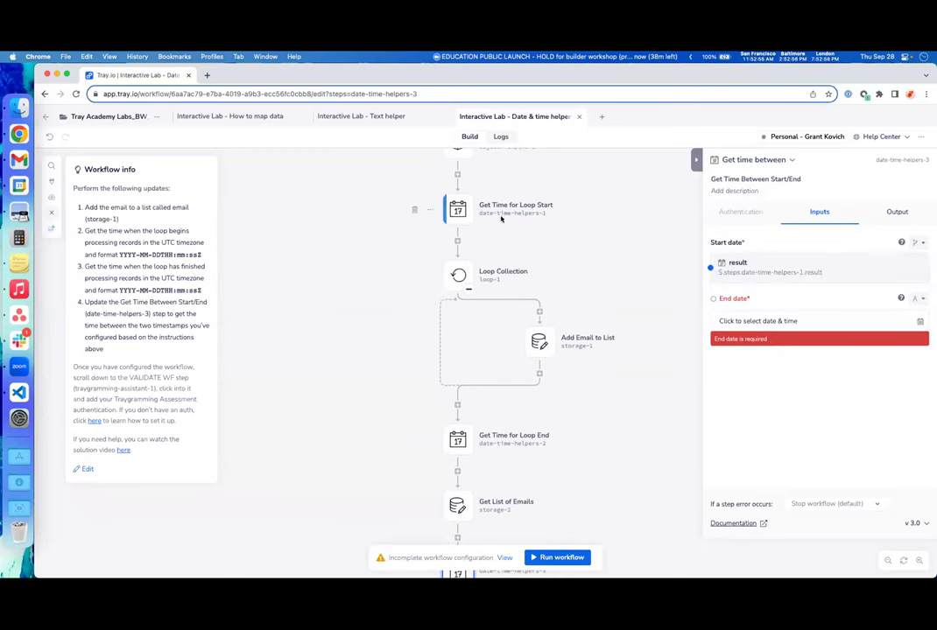
- Map its End date to the Get Time for Loop End result
{"action": "scroll", "coordinate": [604, 379], "scroll_direction": "down", "scroll_amount": 2}
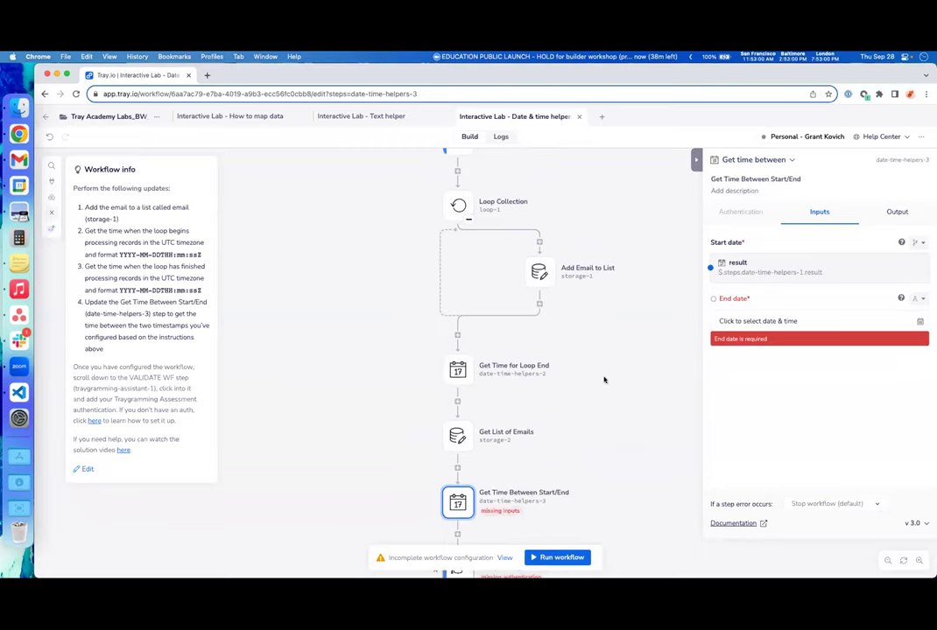
{"action": "left_click_drag", "start_coordinate": [713, 298], "coordinate": [455, 373]}
{"action": "left_click", "coordinate": [481, 401]}
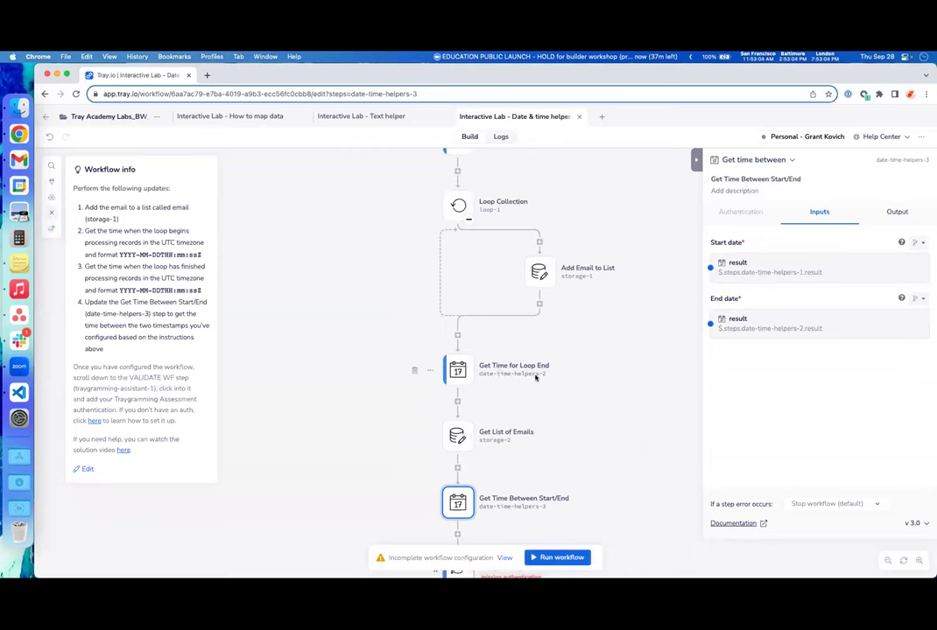
{"action": "scroll", "coordinate": [552, 377], "scroll_direction": "down", "scroll_amount": 1}
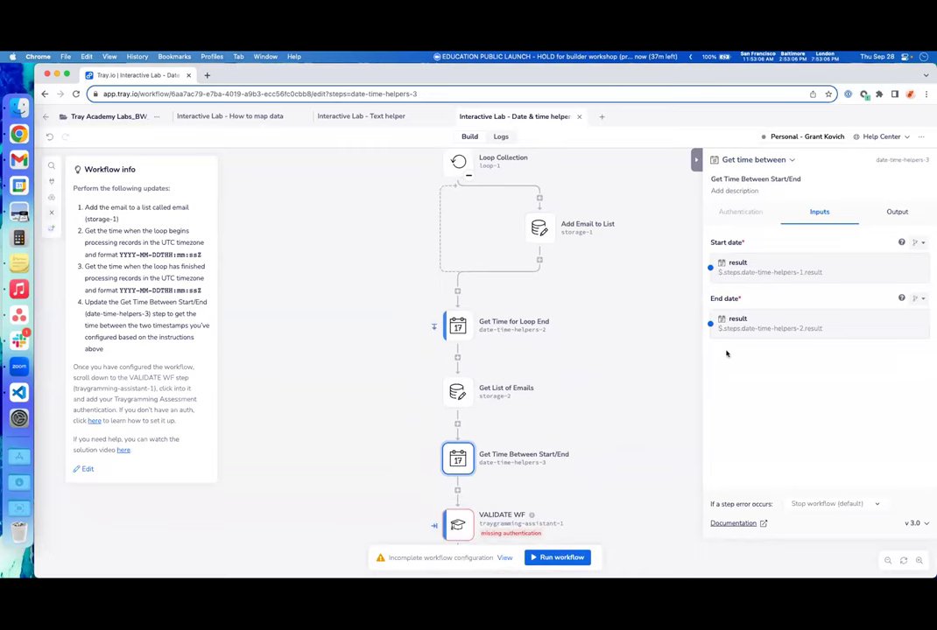
{"action": "scroll", "coordinate": [634, 387], "scroll_direction": "down", "scroll_amount": 2}
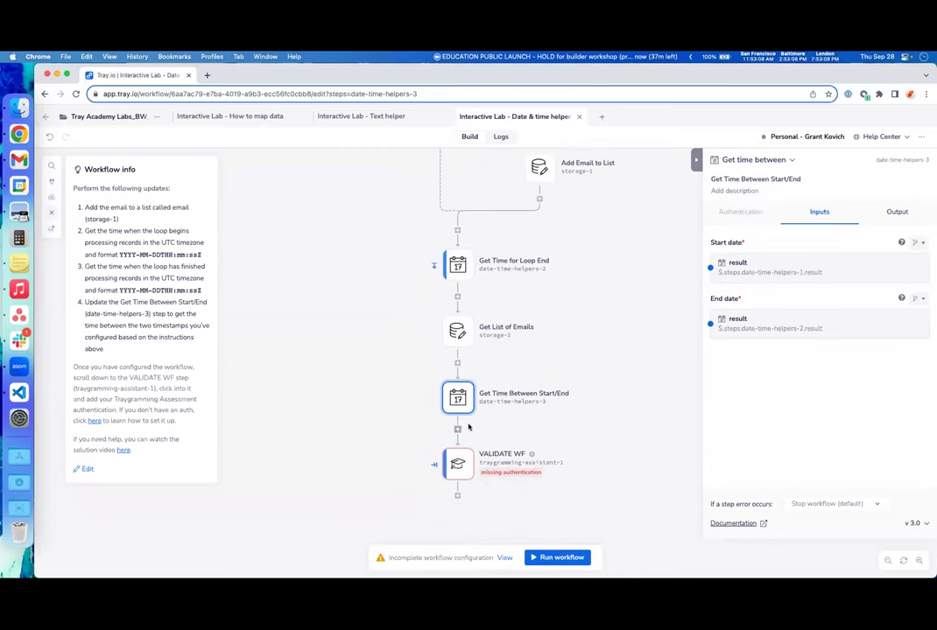
{"action": "left_click", "coordinate": [457, 464]}
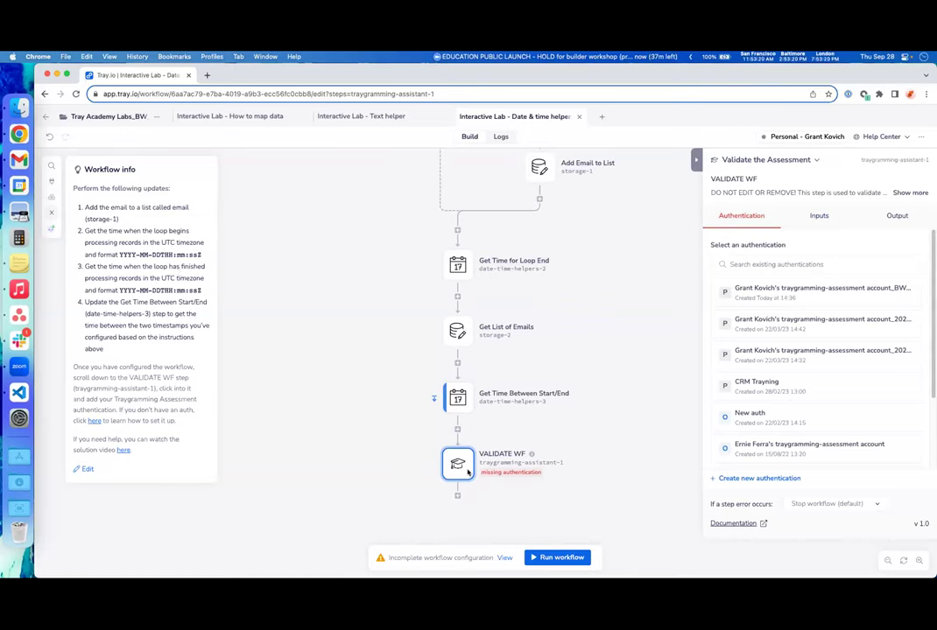
- Give VALIDATE WF the Traygramming assessment authentication, run the workflow, and open the latest execution log
{"action": "left_click", "coordinate": [813, 295]}
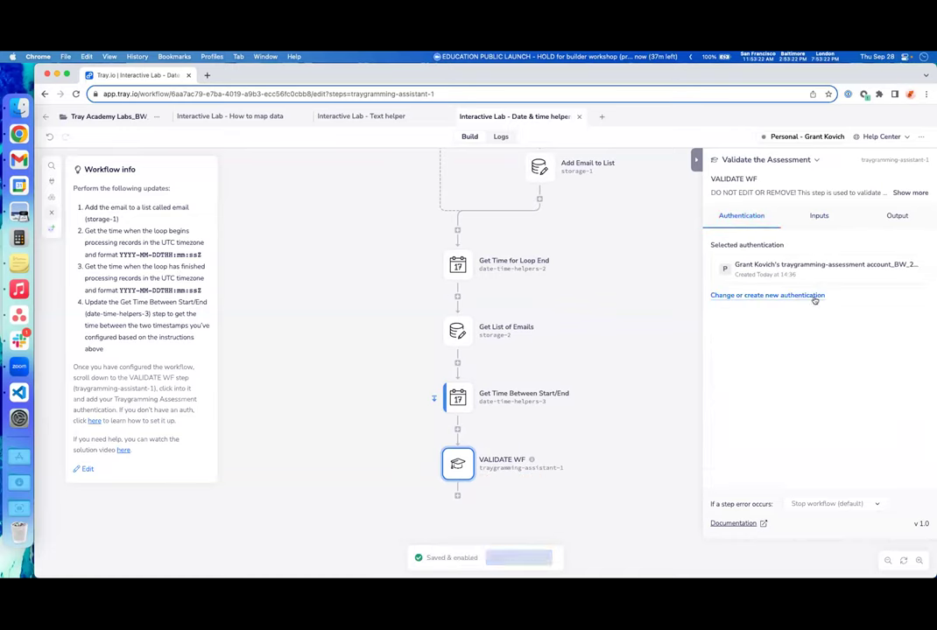
{"action": "left_click", "coordinate": [818, 216]}
{"action": "left_click", "coordinate": [644, 499]}
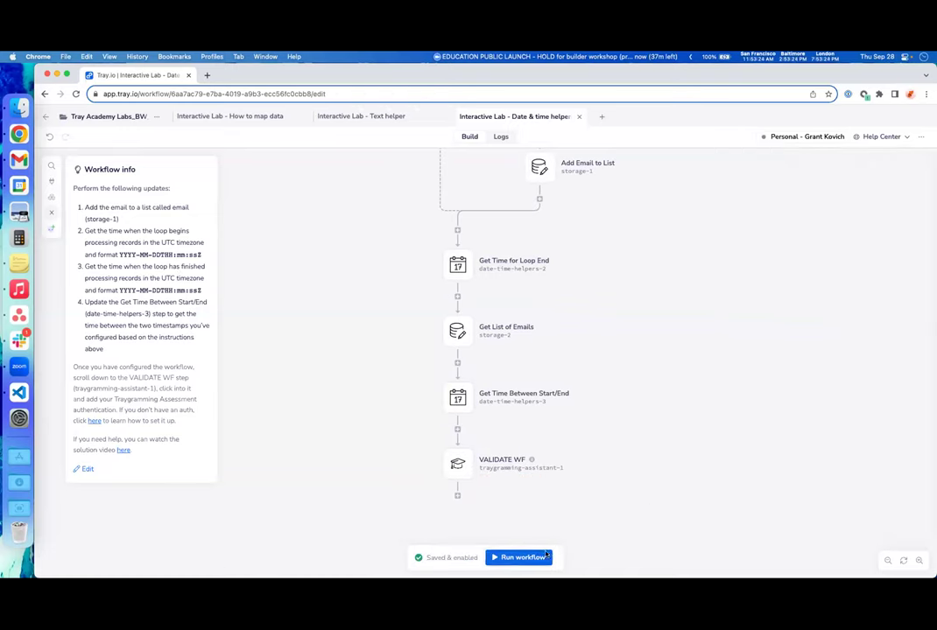
{"action": "left_click", "coordinate": [543, 556]}
{"action": "left_click", "coordinate": [508, 139]}
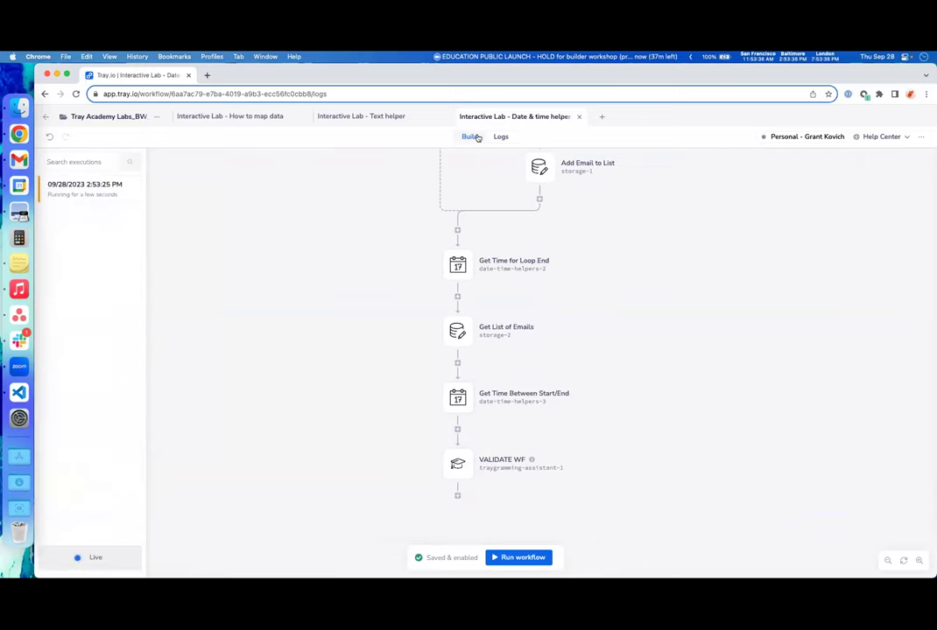
{"action": "left_click", "coordinate": [70, 194]}
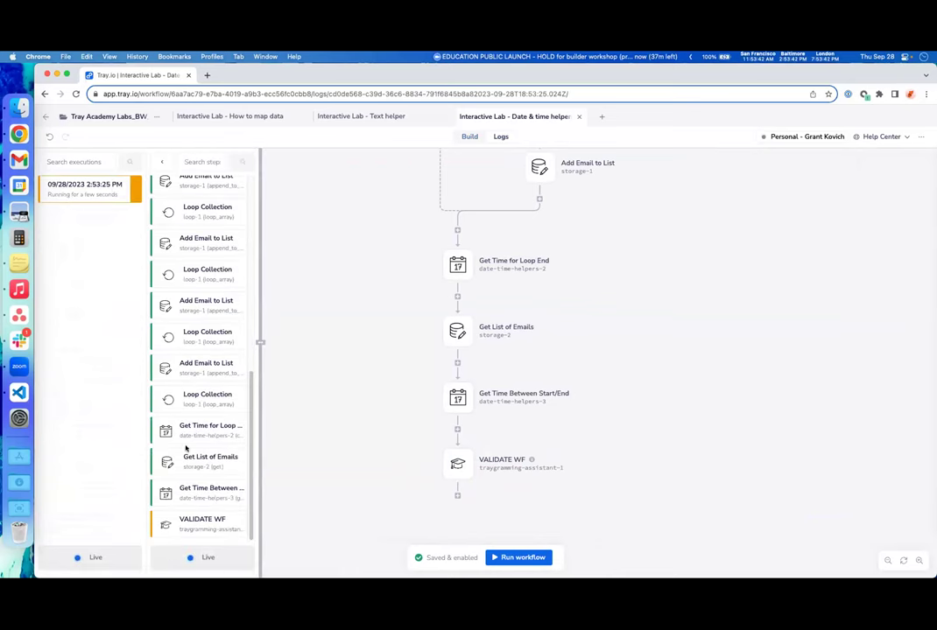
- Check VALIDATE WF's full output confirming the successful 10s 642ms run, then return to the builder
{"action": "left_click", "coordinate": [170, 520]}
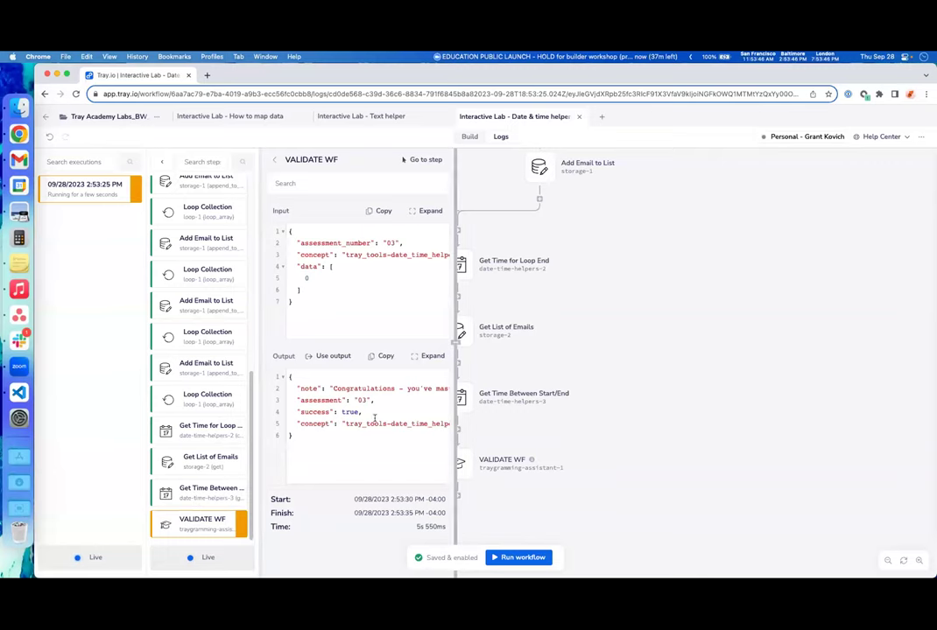
{"action": "left_click", "coordinate": [417, 357]}
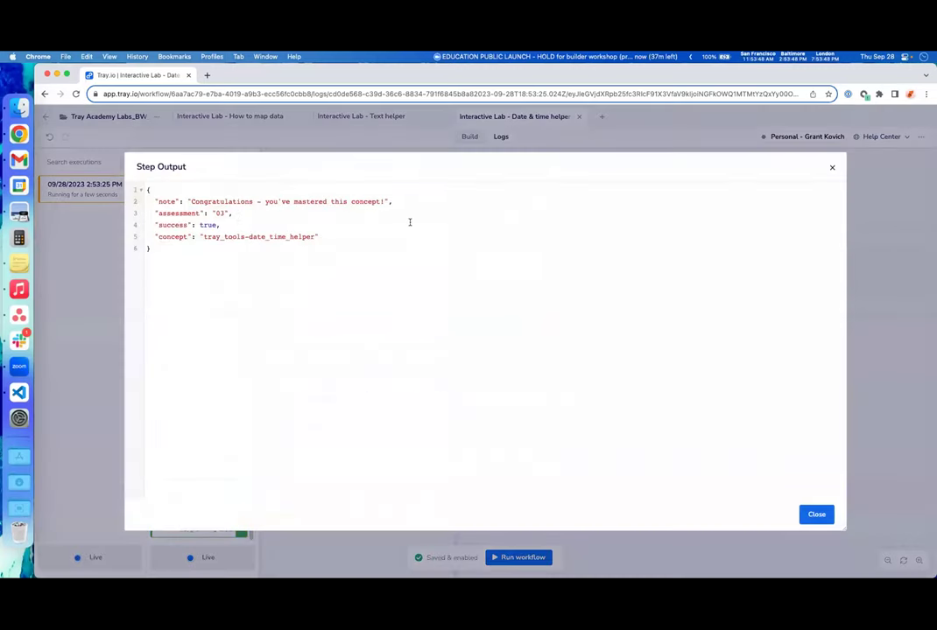
{"action": "left_click", "coordinate": [816, 515]}
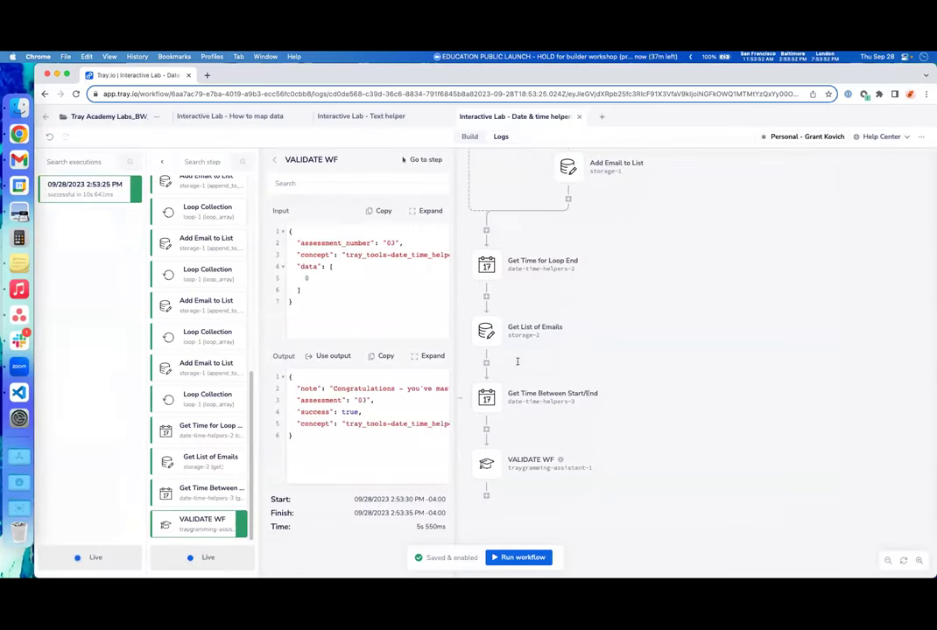
{"action": "left_click", "coordinate": [456, 341]}
{"action": "scroll", "coordinate": [612, 345], "scroll_direction": "left", "scroll_amount": 5}
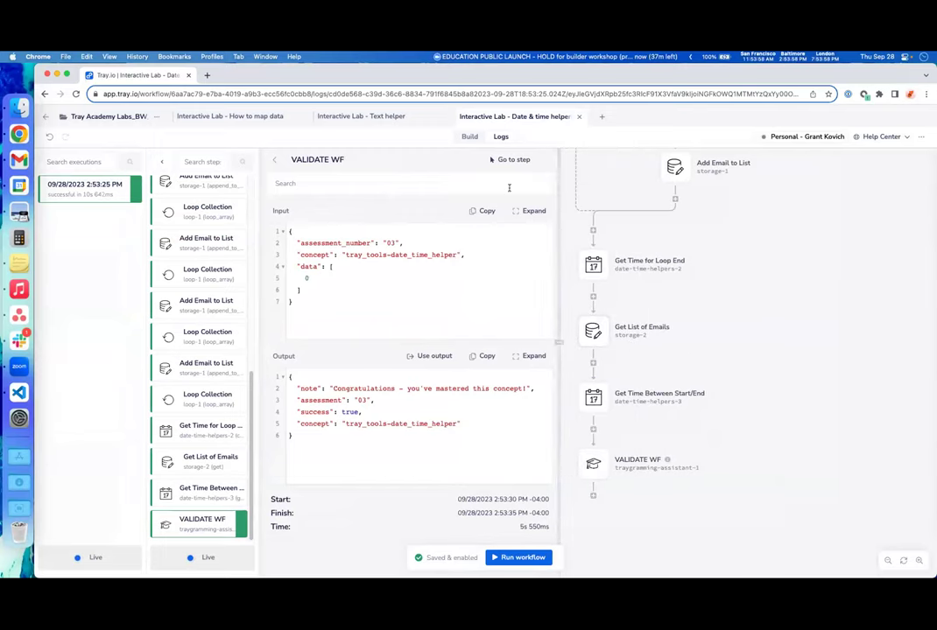
{"action": "left_click", "coordinate": [470, 138]}
{"action": "scroll", "coordinate": [589, 403], "scroll_direction": "right", "scroll_amount": 3}
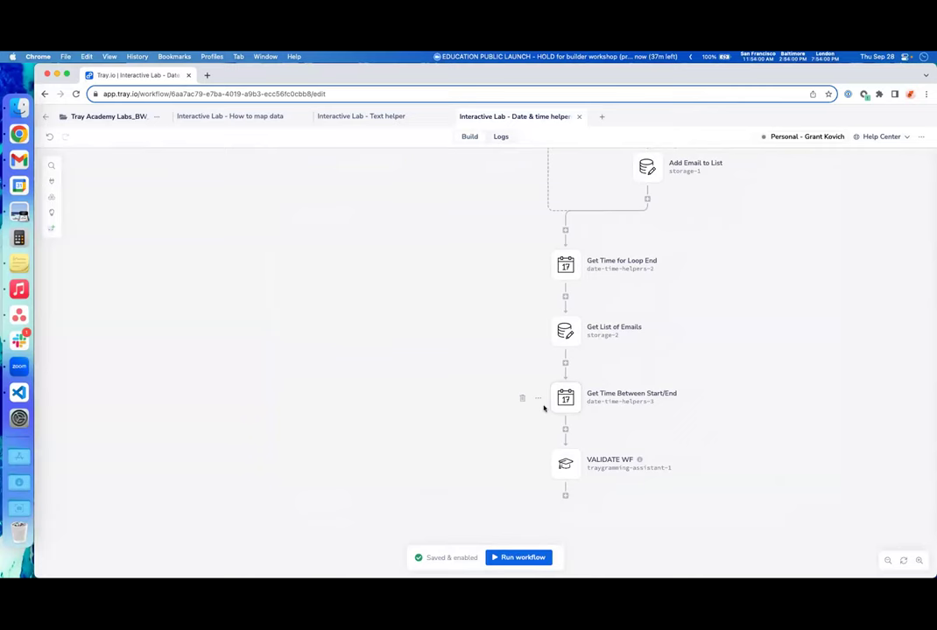
{"action": "scroll", "coordinate": [487, 397], "scroll_direction": "up", "scroll_amount": 3}
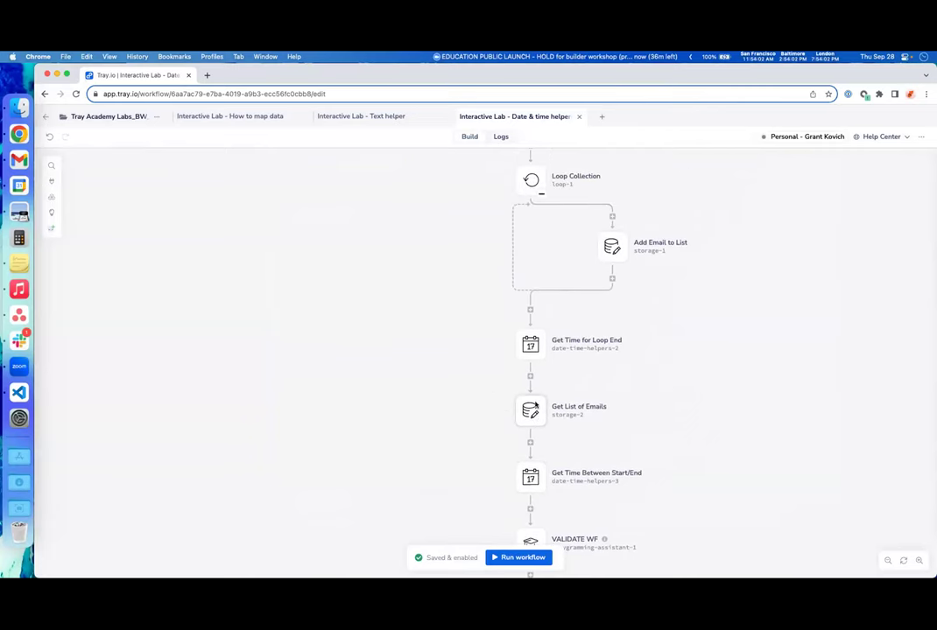
{"action": "scroll", "coordinate": [523, 247], "scroll_direction": "up", "scroll_amount": 1}
{"action": "left_click", "coordinate": [504, 137]}
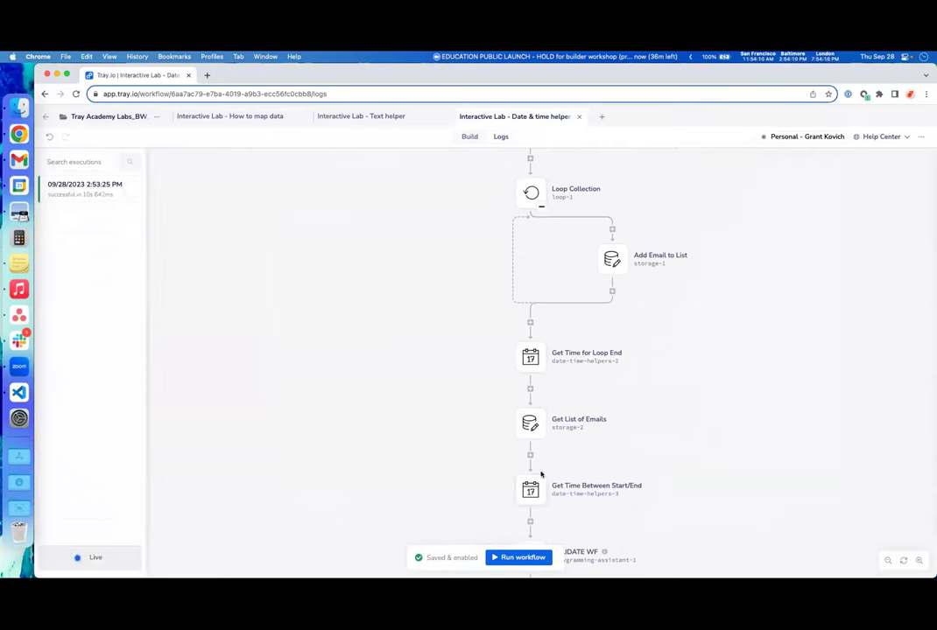
{"action": "left_click", "coordinate": [467, 138]}
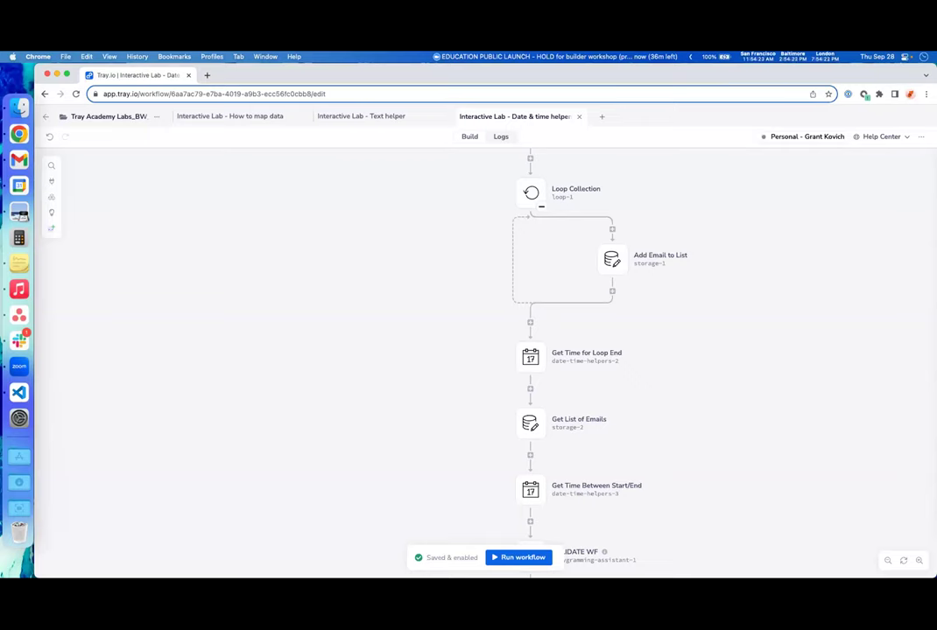
{"action": "scroll", "coordinate": [694, 391], "scroll_direction": "left", "scroll_amount": 1}
{"action": "scroll", "coordinate": [688, 393], "scroll_direction": "right", "scroll_amount": 3}
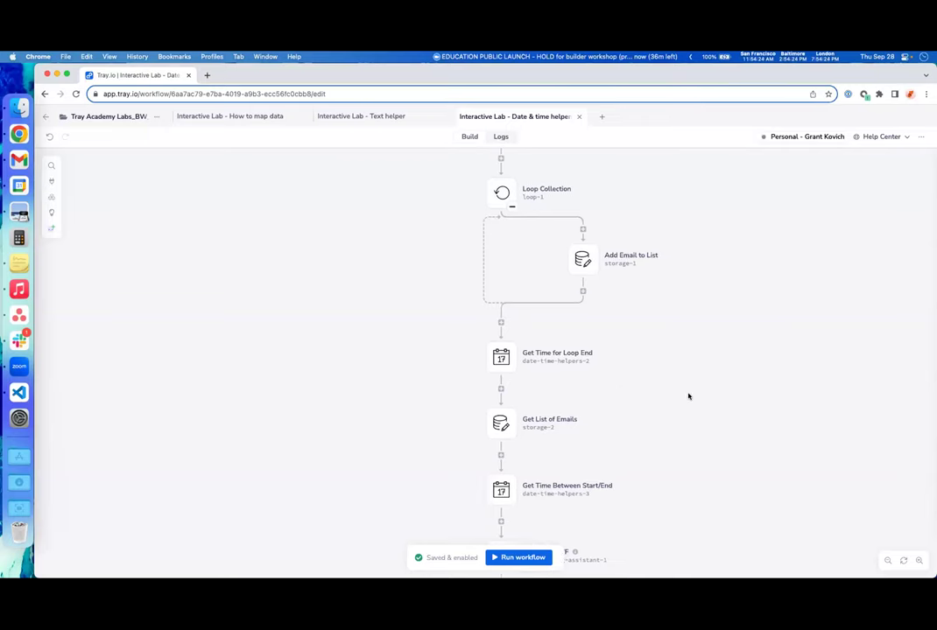
{"action": "scroll", "coordinate": [688, 396], "scroll_direction": "right", "scroll_amount": 2}
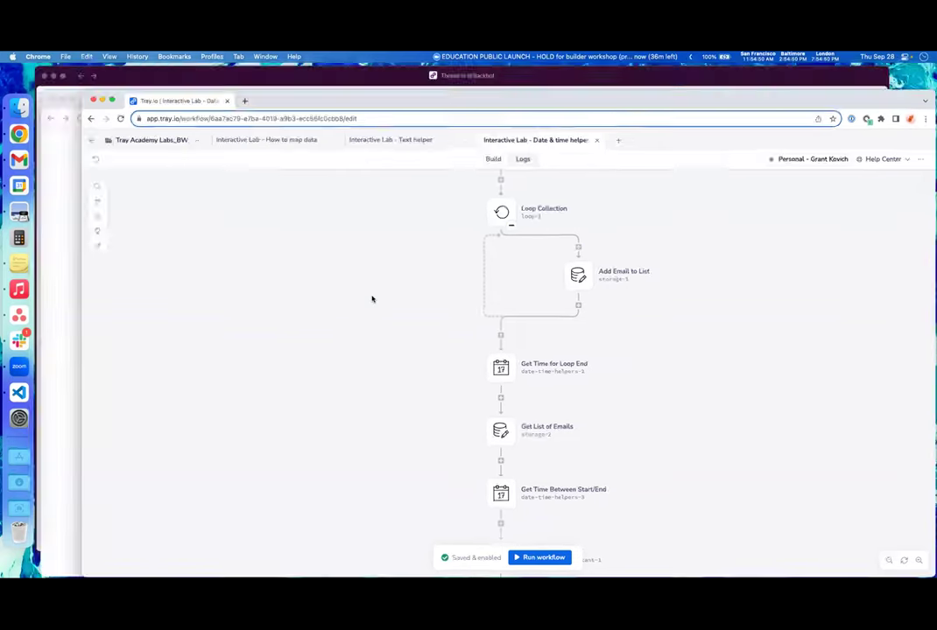
{"action": "key", "text": "ctrl+Up"}
- Switch to the Tray Academy window, open the Common helpers Wrap-up and quiz lesson, and browse its quiz
{"action": "left_click", "coordinate": [377, 360]}
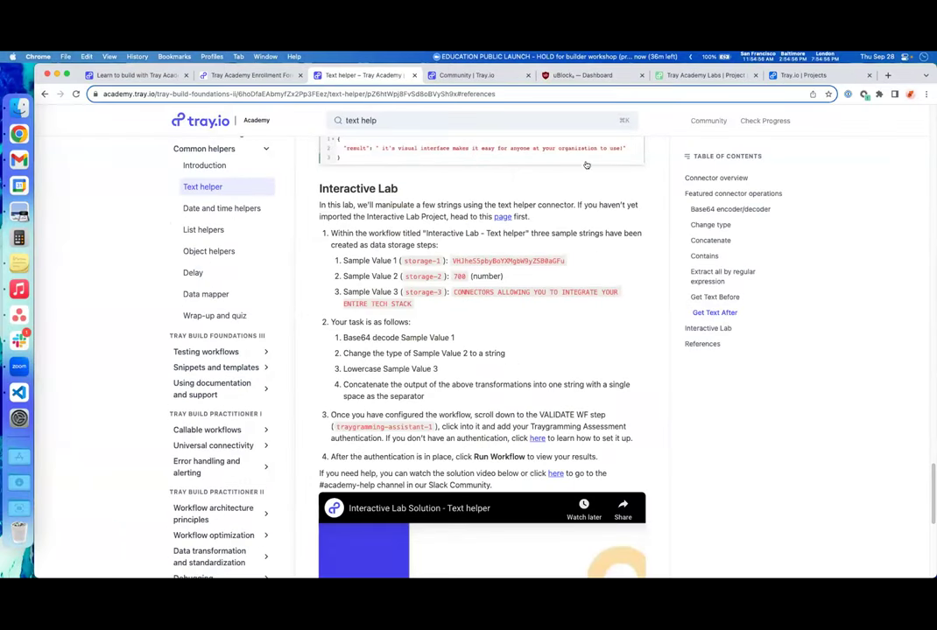
{"action": "scroll", "coordinate": [241, 265], "scroll_direction": "up", "scroll_amount": 5}
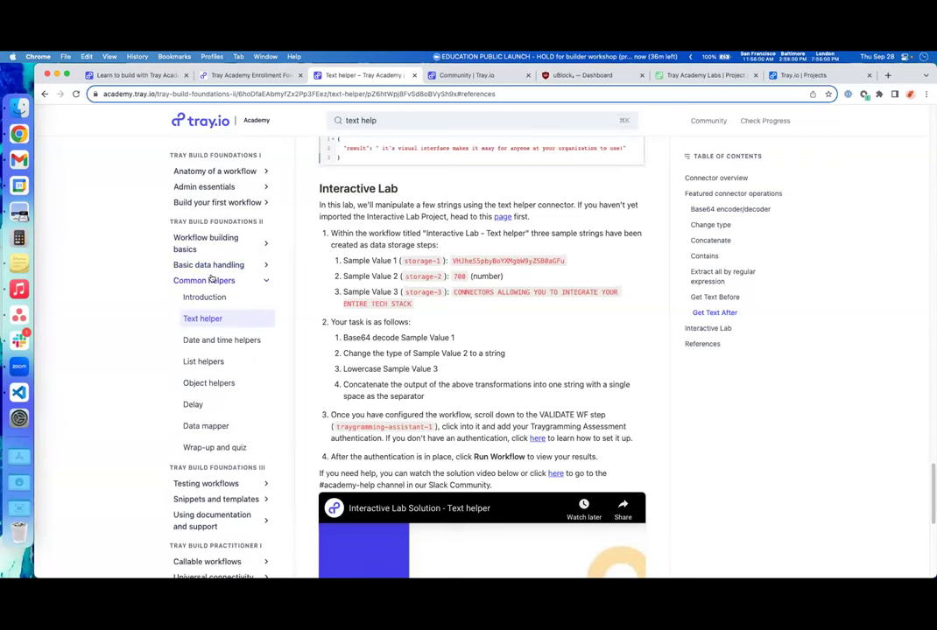
{"action": "left_click", "coordinate": [224, 447]}
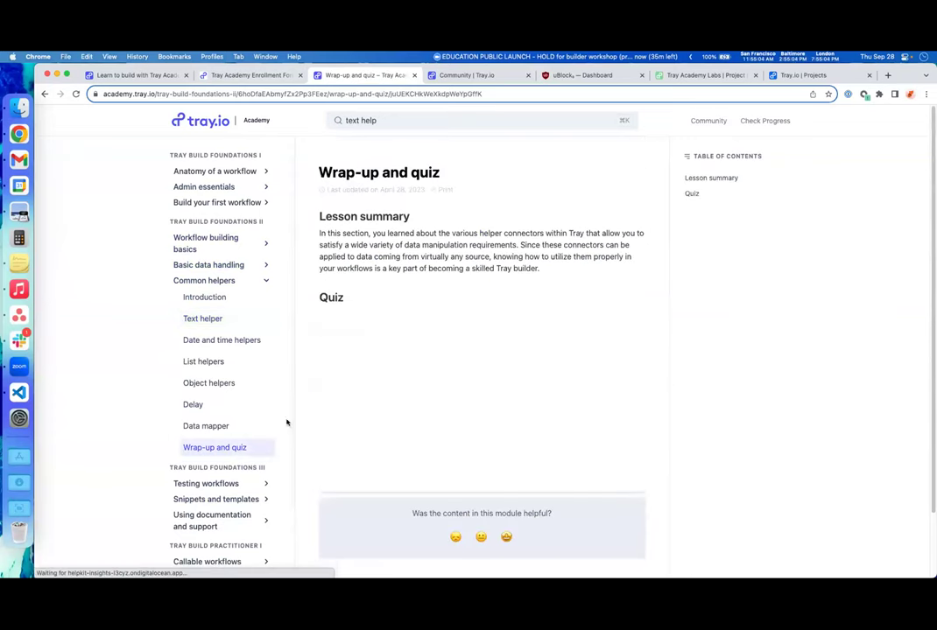
{"action": "scroll", "coordinate": [402, 387], "scroll_direction": "down", "scroll_amount": 2}
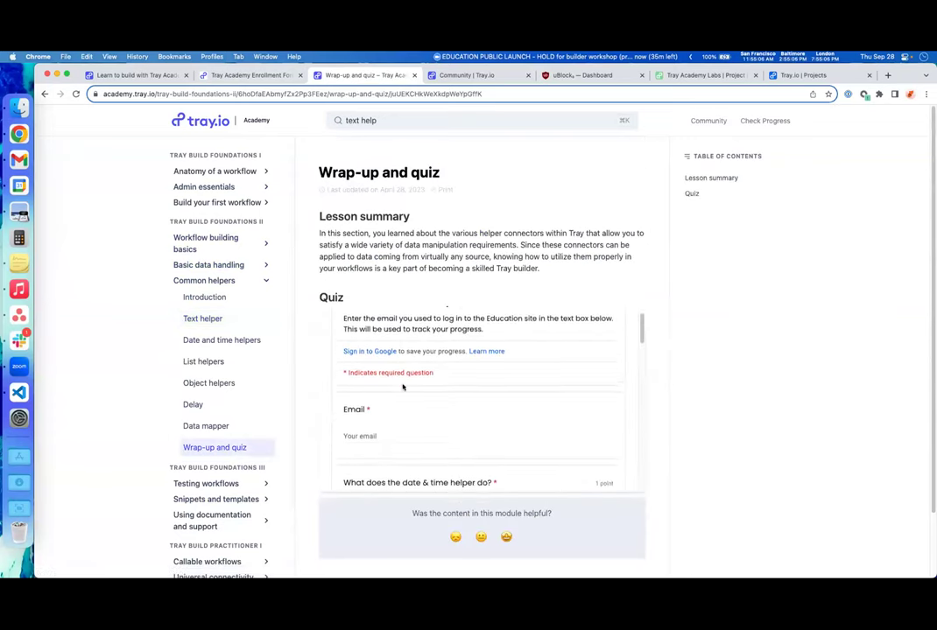
{"action": "scroll", "coordinate": [403, 387], "scroll_direction": "up", "scroll_amount": 2}
{"action": "scroll", "coordinate": [412, 420], "scroll_direction": "down", "scroll_amount": 3}
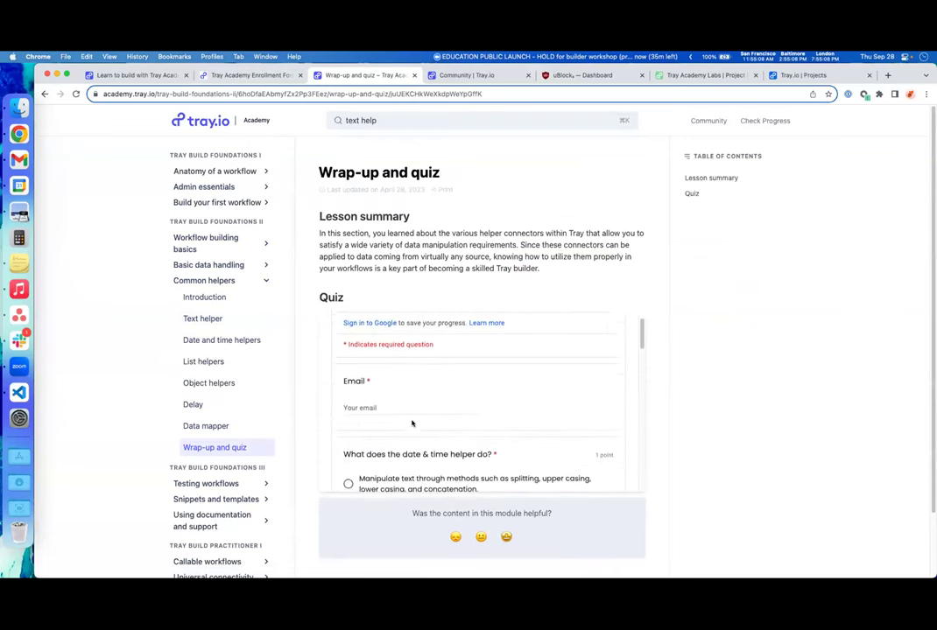
{"action": "left_click", "coordinate": [392, 360]}
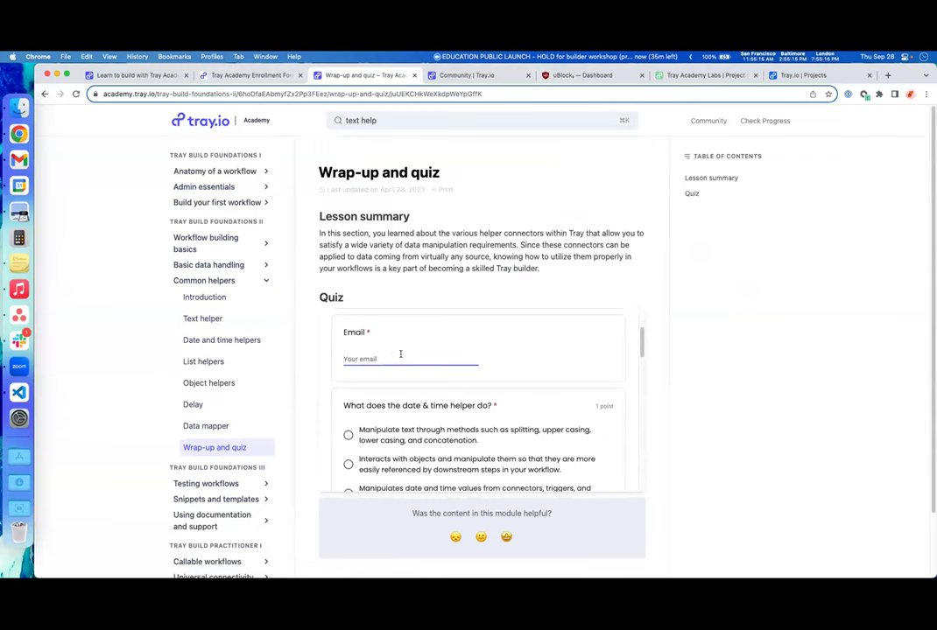
{"action": "scroll", "coordinate": [449, 377], "scroll_direction": "down", "scroll_amount": 1}
{"action": "scroll", "coordinate": [428, 400], "scroll_direction": "down", "scroll_amount": 10}
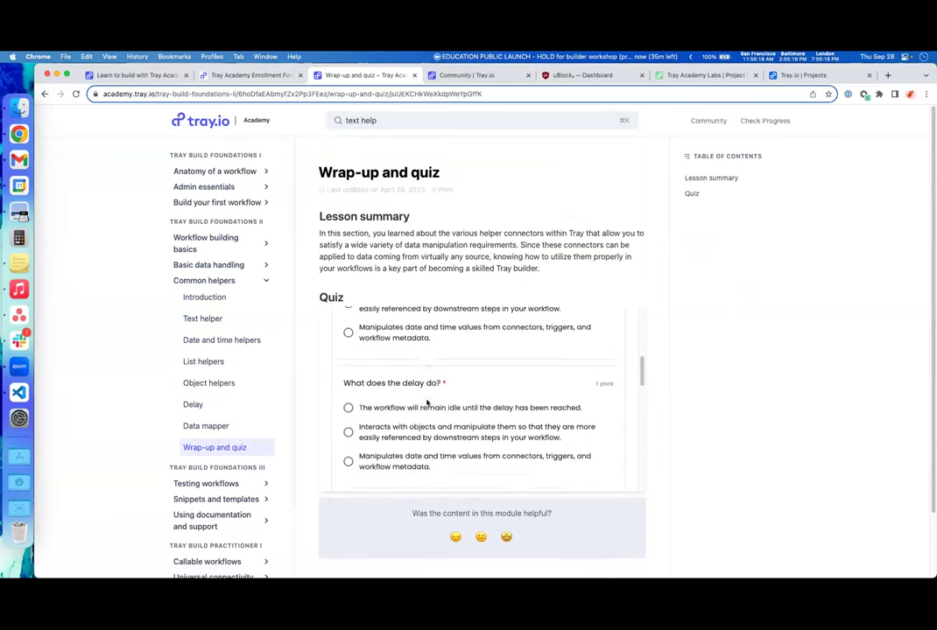
{"action": "scroll", "coordinate": [427, 403], "scroll_direction": "down", "scroll_amount": 2}
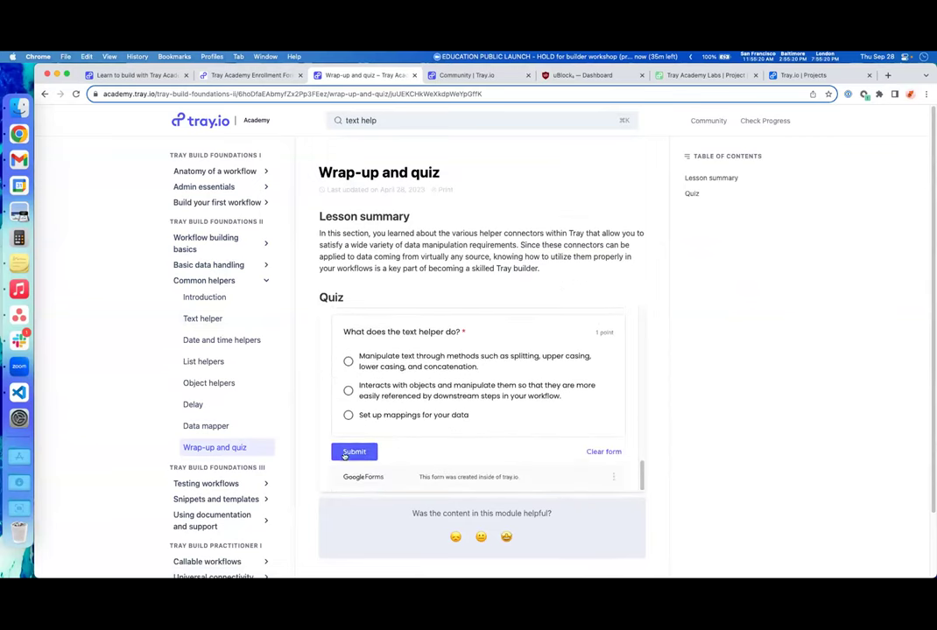